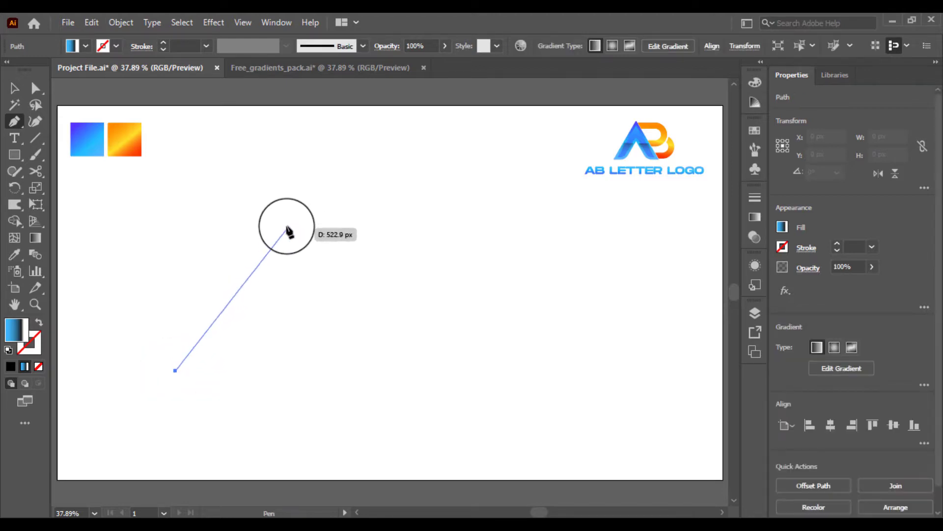
Step: Draw a right triangle about 334 px wide and 438 px high with the Pen tool and fill it solid black
{"action": "left_click", "coordinate": [291, 219]}
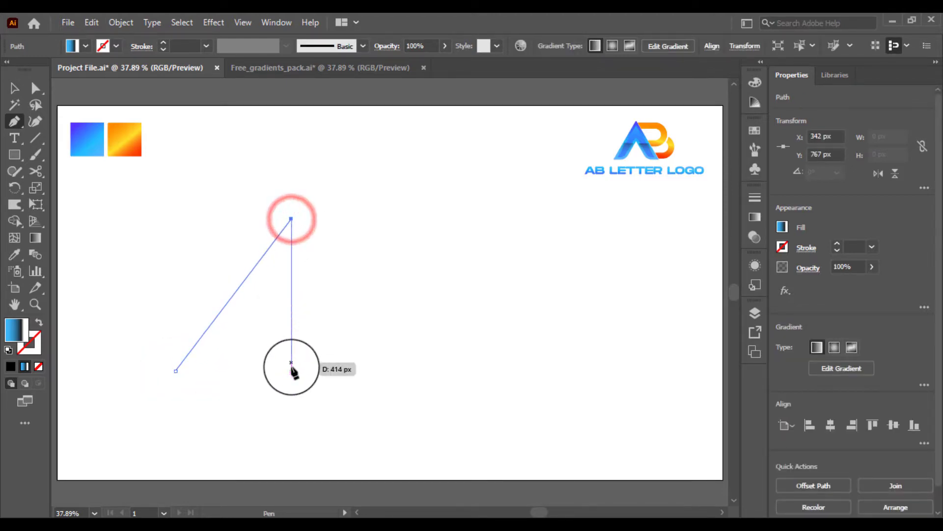
{"action": "left_click", "coordinate": [292, 370]}
{"action": "left_click", "coordinate": [175, 370]}
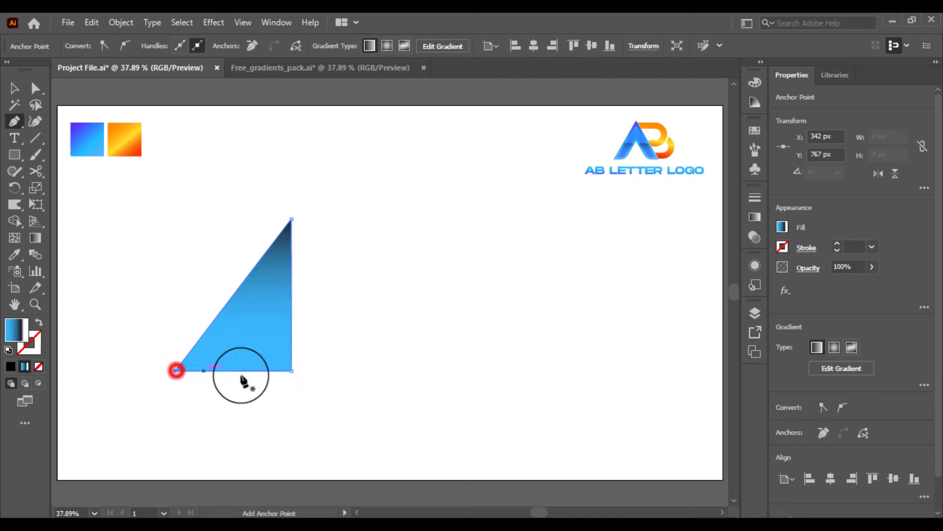
{"action": "left_click", "coordinate": [10, 366]}
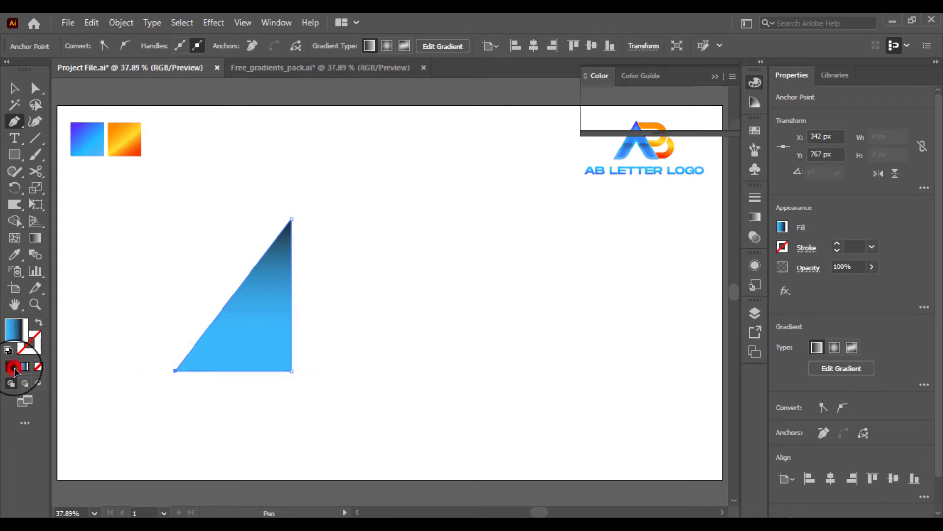
{"action": "left_click", "coordinate": [14, 89]}
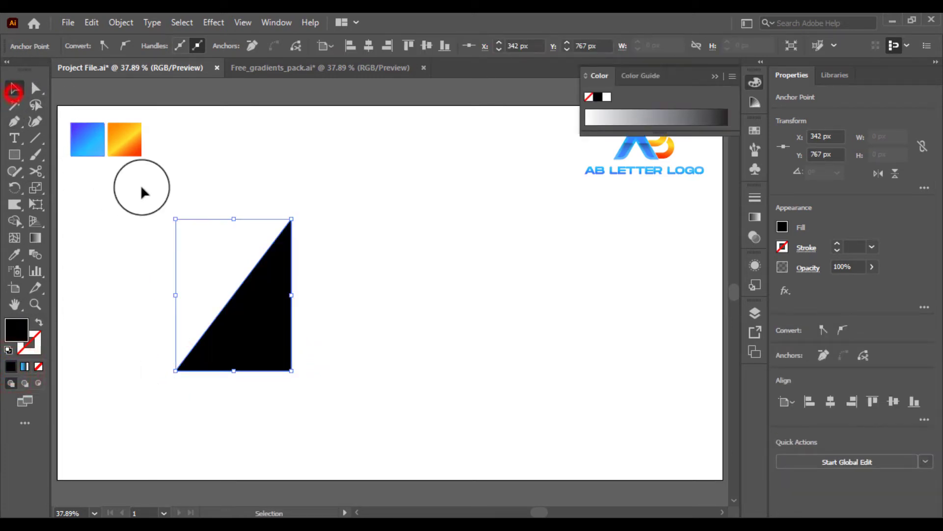
{"action": "left_click", "coordinate": [184, 243]}
Step: Create a mirrored copy of the triangle across the vertical axis and place it flush against the original's vertical edge
{"action": "left_click_drag", "start_coordinate": [219, 255], "coordinate": [311, 307]}
{"action": "right_click", "coordinate": [273, 308]}
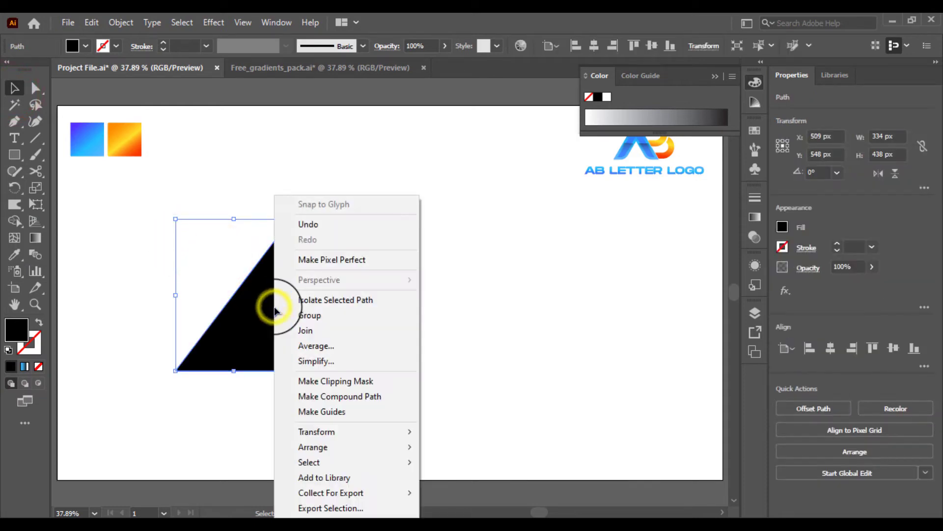
{"action": "mouse_move", "coordinate": [361, 431]}
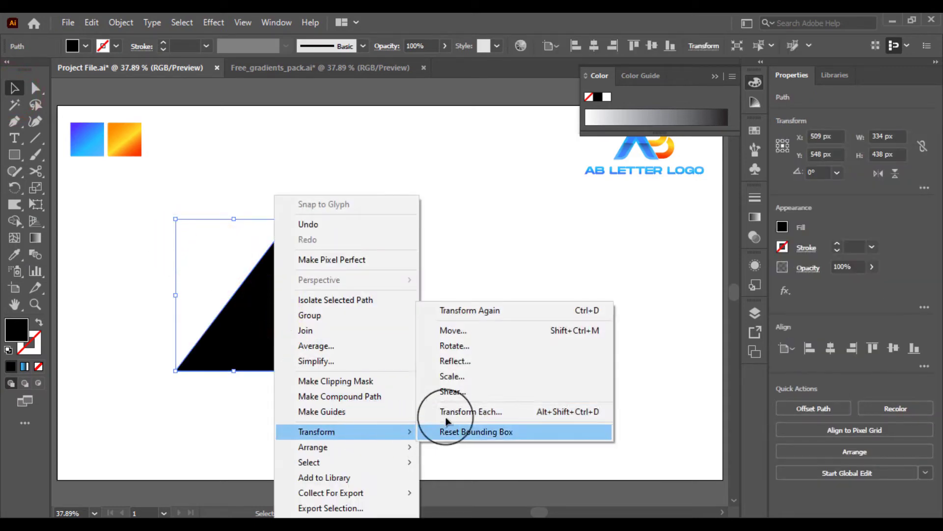
{"action": "left_click", "coordinate": [458, 363]}
{"action": "left_click", "coordinate": [411, 359]}
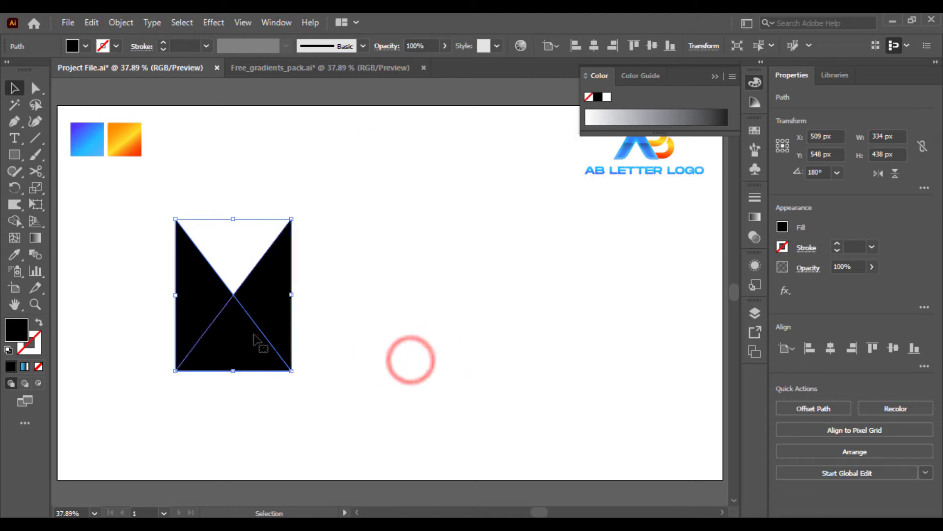
{"action": "left_click", "coordinate": [225, 326], "text": "shift"}
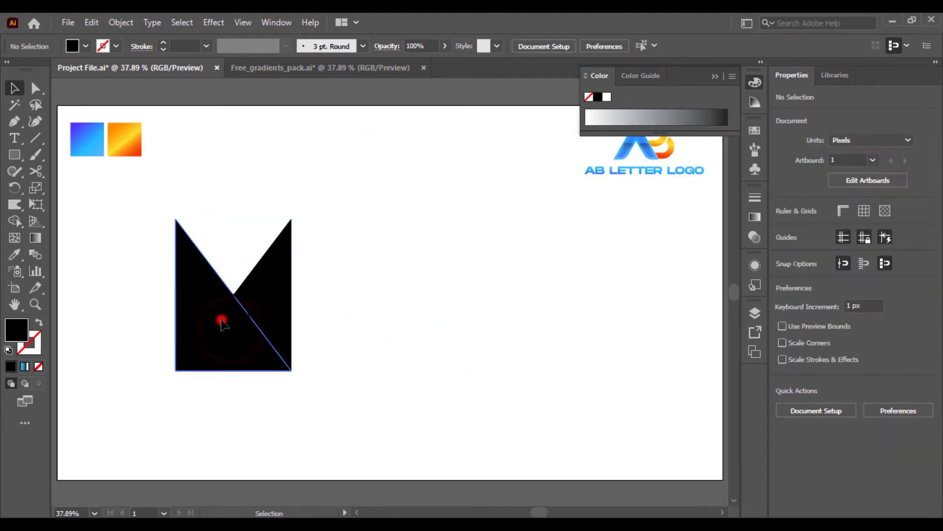
{"action": "left_click_drag", "start_coordinate": [222, 322], "coordinate": [328, 317]}
{"action": "left_click", "coordinate": [335, 238]}
Step: Unite the two mirrored triangles into a single shape
{"action": "left_click_drag", "start_coordinate": [330, 175], "coordinate": [257, 239]}
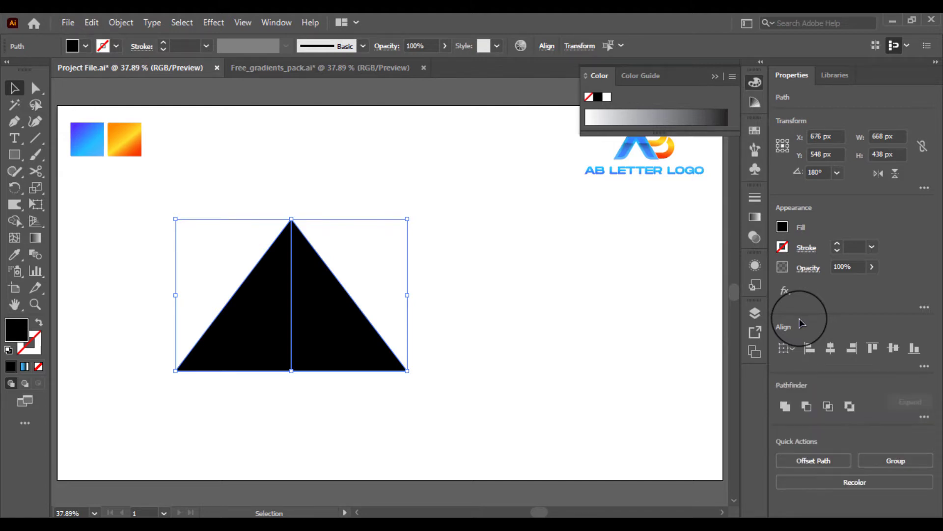
{"action": "left_click", "coordinate": [781, 404]}
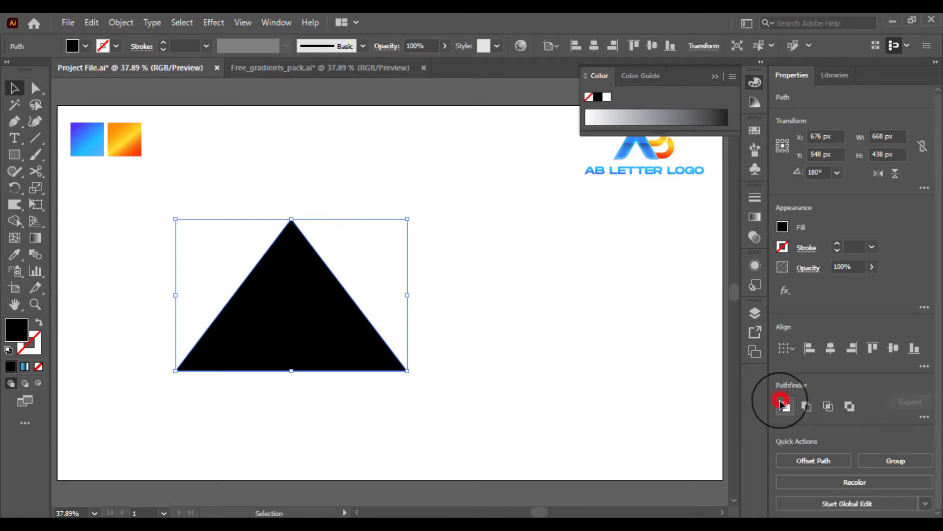
{"action": "left_click", "coordinate": [231, 182]}
Step: Delete the redundant anchor point in the middle of the triangle's base
{"action": "key", "text": "ctrl+plus"}
{"action": "key", "text": "ctrl+plus"}
{"action": "key", "text": "ctrl+plus"}
{"action": "key", "text": "space"}
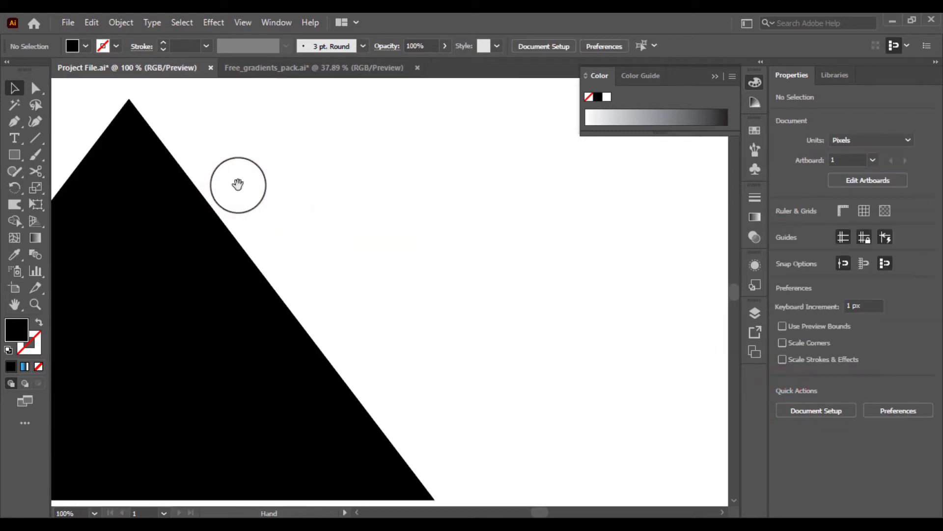
{"action": "left_click_drag", "start_coordinate": [253, 185], "coordinate": [468, 122]}
{"action": "left_click", "coordinate": [390, 484]}
{"action": "left_click_drag", "start_coordinate": [354, 441], "coordinate": [322, 406]}
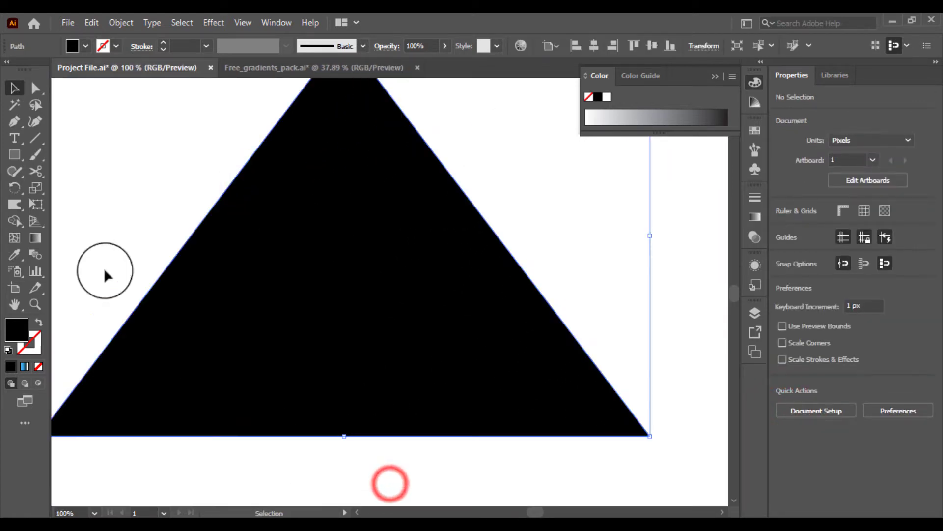
{"action": "left_click", "coordinate": [15, 123]}
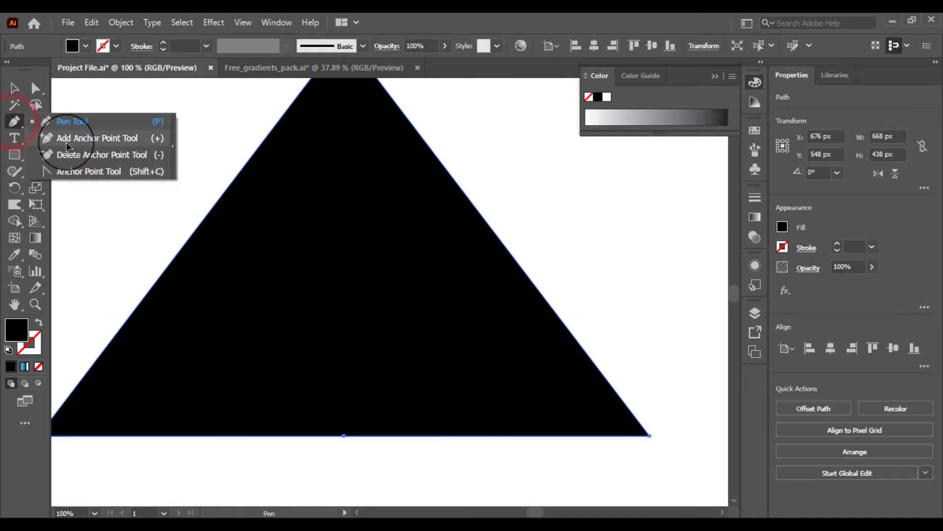
{"action": "left_click", "coordinate": [73, 154]}
{"action": "left_click", "coordinate": [342, 435]}
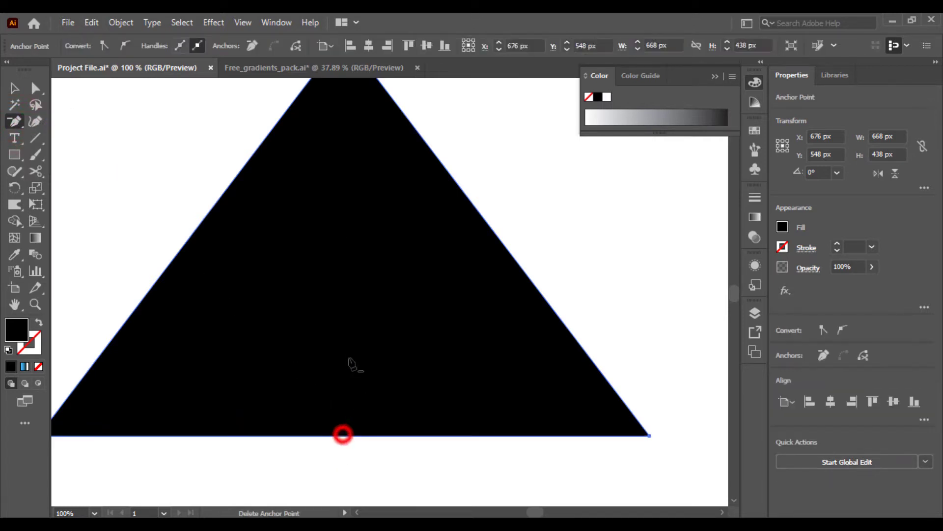
{"action": "key", "text": "space"}
{"action": "left_click_drag", "start_coordinate": [344, 305], "coordinate": [366, 447]}
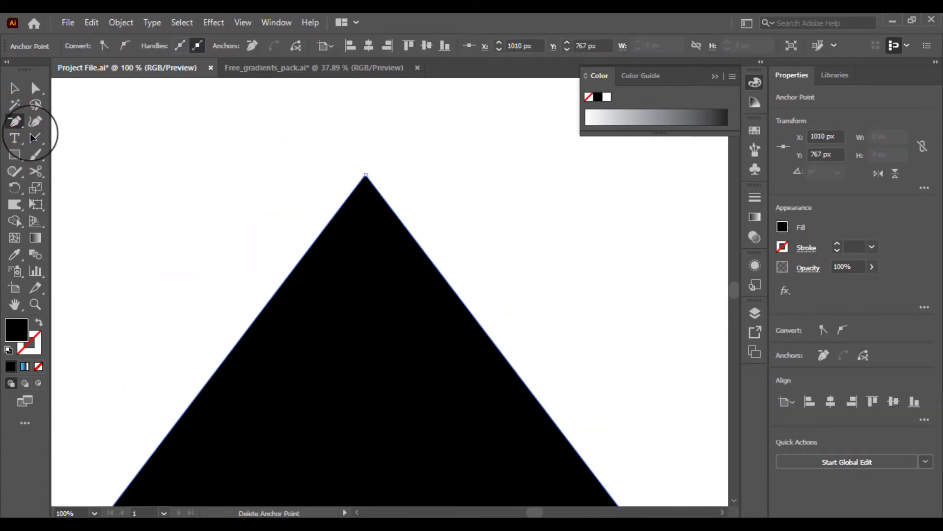
{"action": "left_click", "coordinate": [17, 89]}
{"action": "left_click", "coordinate": [107, 143]}
Step: Copy the black triangle and paste the duplicate in front of it
{"action": "key", "text": "ctrl+minus"}
{"action": "key", "text": "ctrl+minus"}
{"action": "key", "text": "ctrl+minus"}
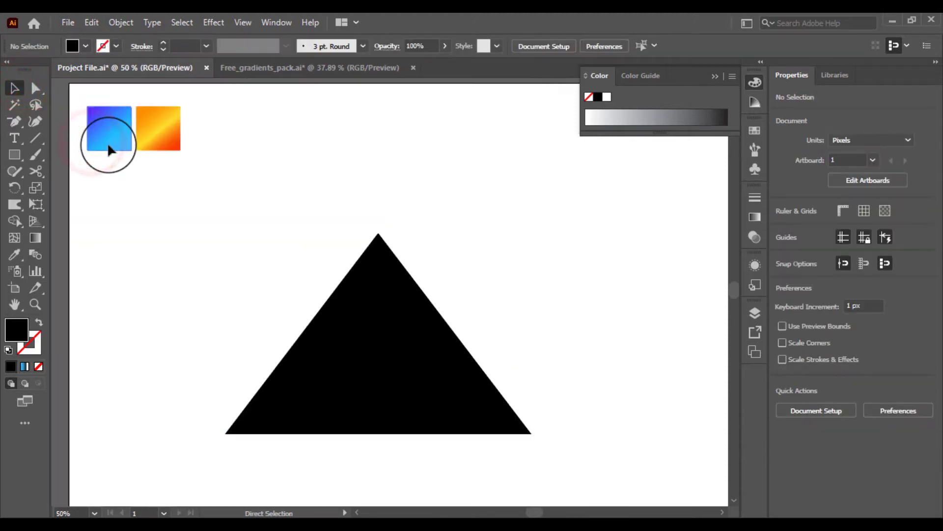
{"action": "key", "text": "ctrl+minus"}
{"action": "key", "text": "ctrl+plus"}
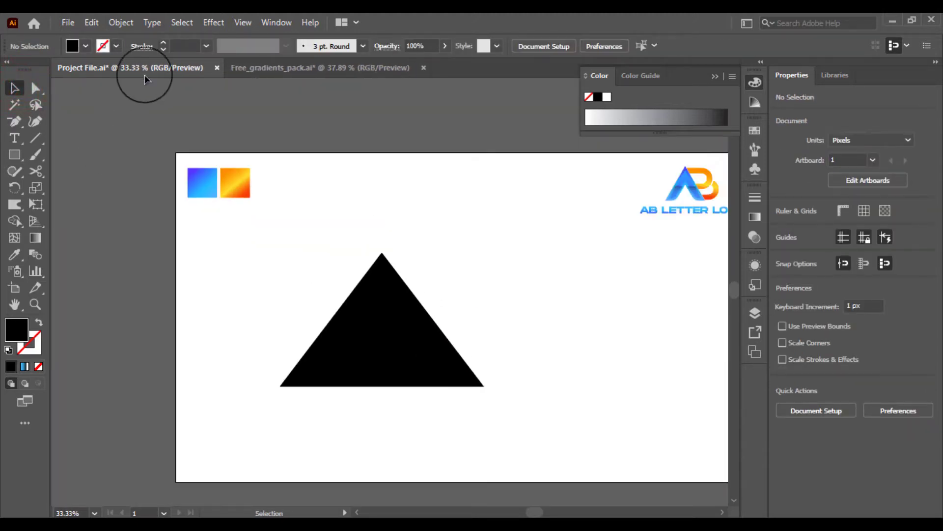
{"action": "left_click_drag", "start_coordinate": [324, 266], "coordinate": [281, 262]}
{"action": "left_click", "coordinate": [316, 289]}
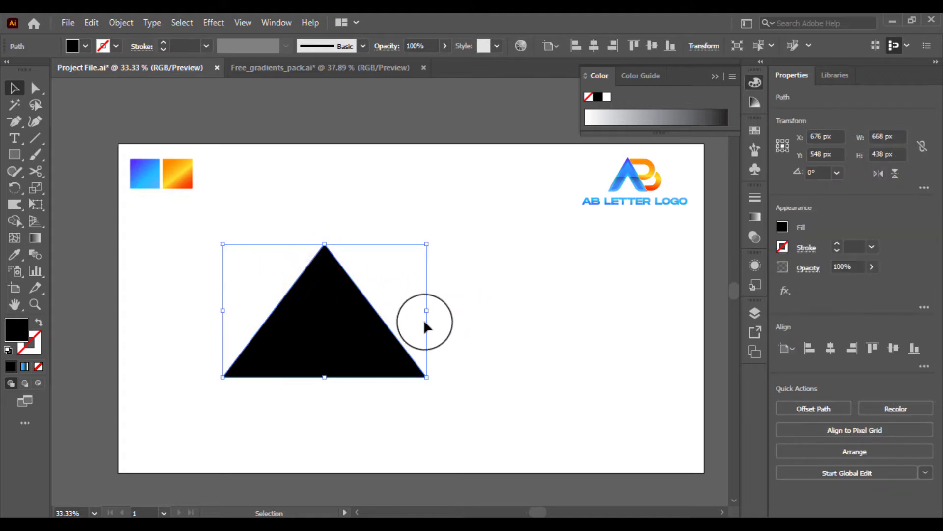
{"action": "left_click", "coordinate": [85, 22]}
{"action": "left_click", "coordinate": [114, 89]}
{"action": "left_click", "coordinate": [92, 22]}
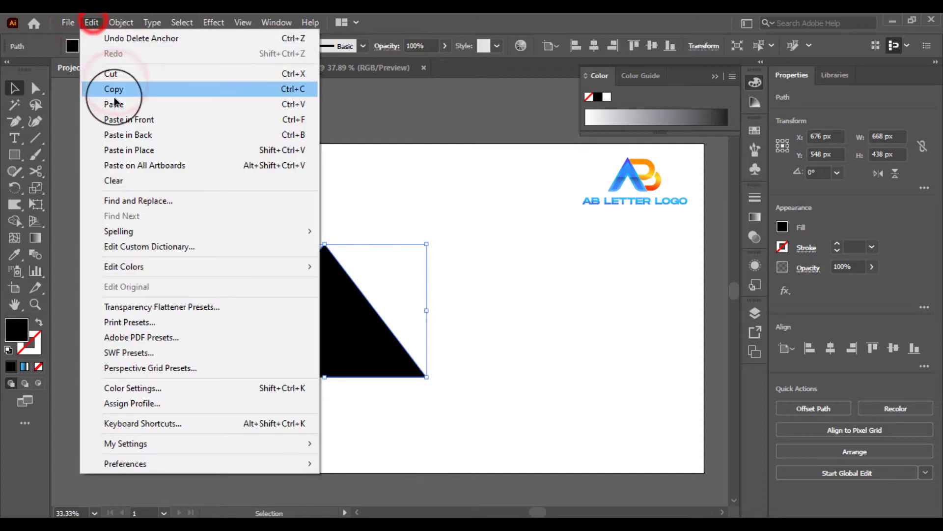
{"action": "left_click", "coordinate": [129, 118]}
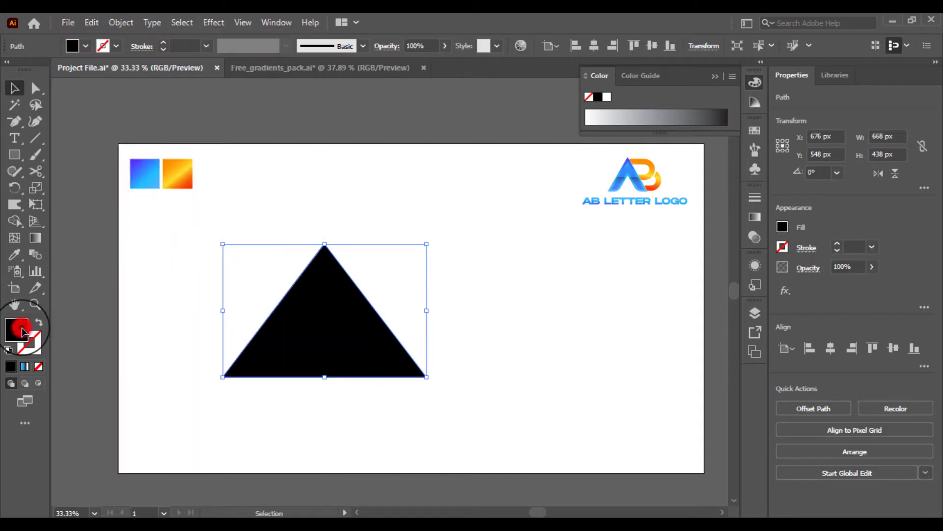
Step: Set the front triangle's fill to light grey d3d3d3
{"action": "double_click", "coordinate": [22, 331]}
{"action": "left_click_drag", "start_coordinate": [548, 338], "coordinate": [470, 307]}
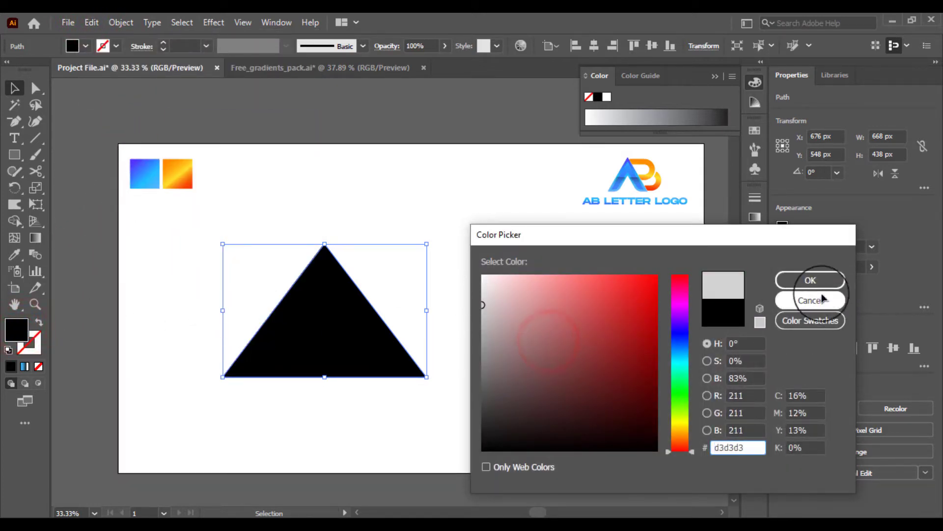
{"action": "left_click", "coordinate": [799, 279]}
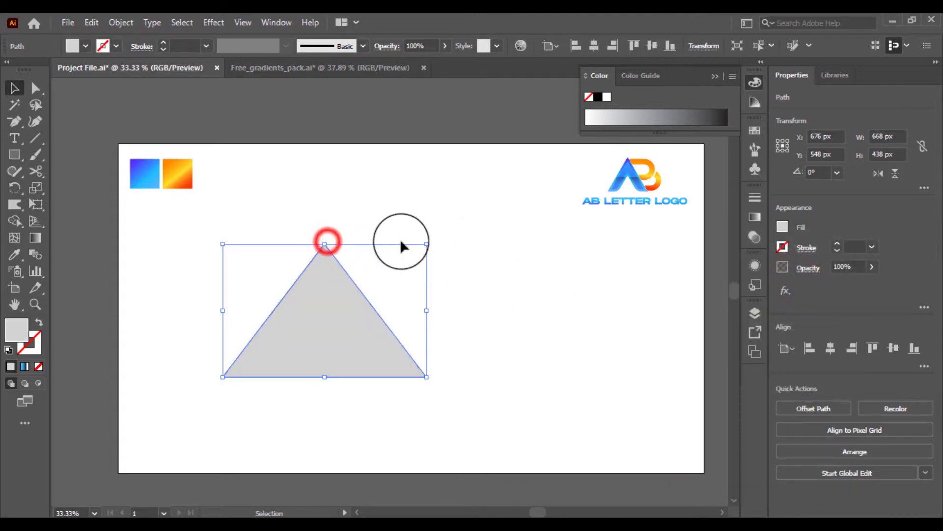
Step: Scale the grey triangle to about 395 by 259 px, horizontally centred, with its base slightly below the black triangle's base
{"action": "left_click_drag", "start_coordinate": [426, 243], "coordinate": [388, 269]}
{"action": "left_click_drag", "start_coordinate": [337, 323], "coordinate": [337, 337]}
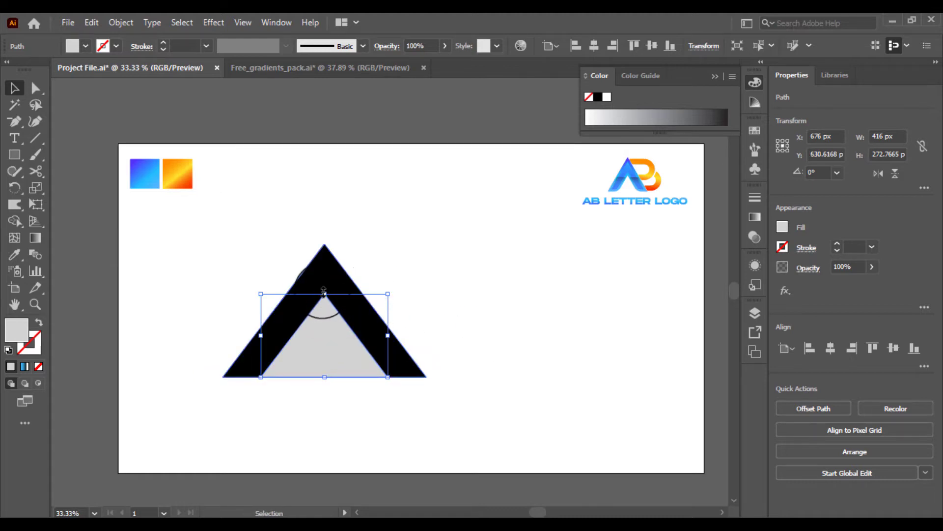
{"action": "mouse_move", "coordinate": [324, 291]}
{"action": "left_mouse_down"}
{"action": "mouse_move", "coordinate": [323, 282]}
{"action": "mouse_move", "coordinate": [326, 305]}
{"action": "left_mouse_up"}
{"action": "left_click", "coordinate": [485, 336]}
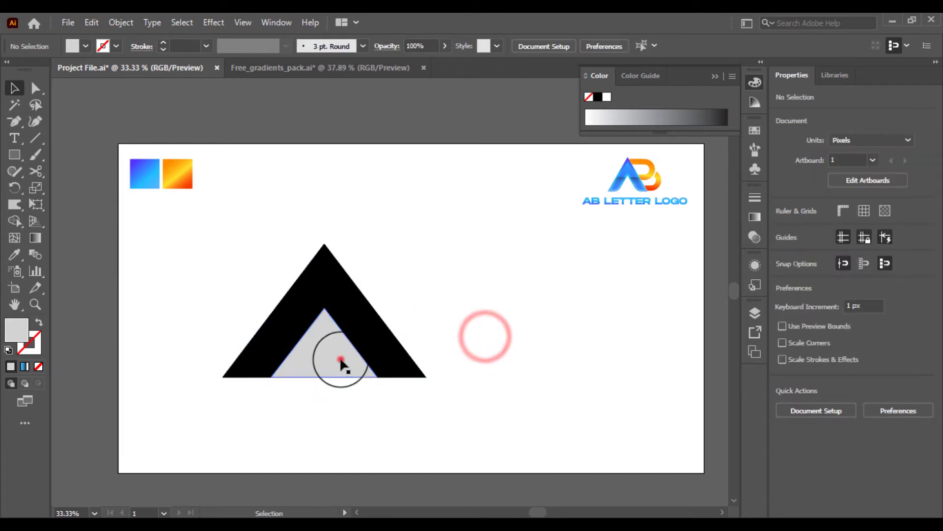
{"action": "left_click_drag", "start_coordinate": [341, 356], "coordinate": [341, 364]}
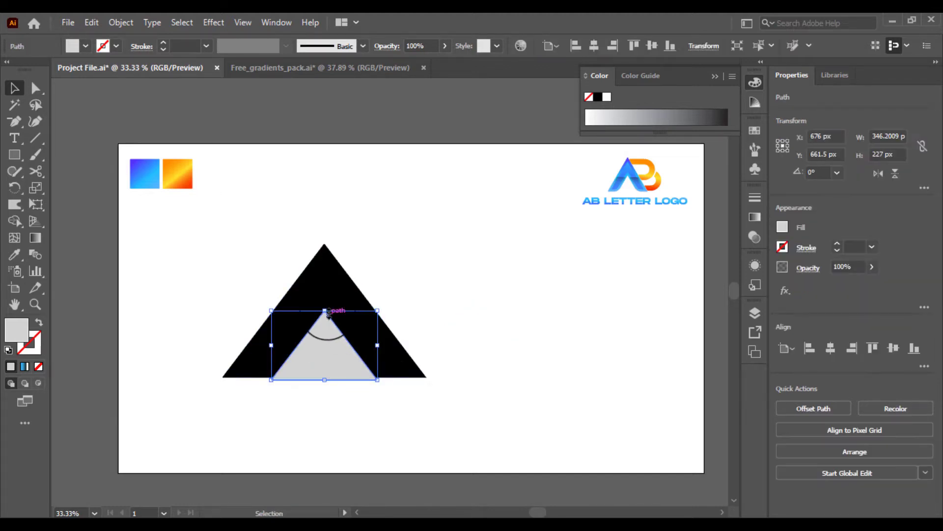
{"action": "left_click_drag", "start_coordinate": [328, 303], "coordinate": [327, 302]}
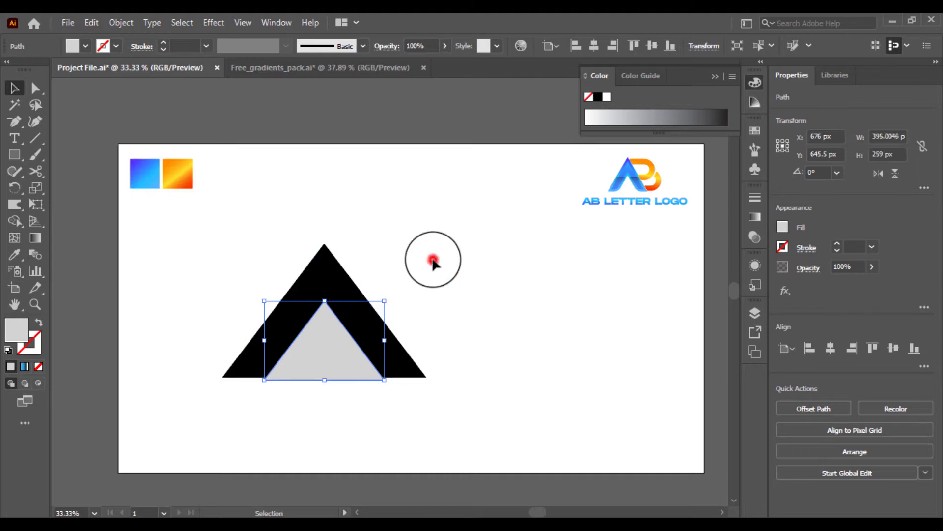
Step: Cut the grey triangle out of the black one with the Shape Builder tool to form an open letter A
{"action": "left_click_drag", "start_coordinate": [433, 262], "coordinate": [268, 391]}
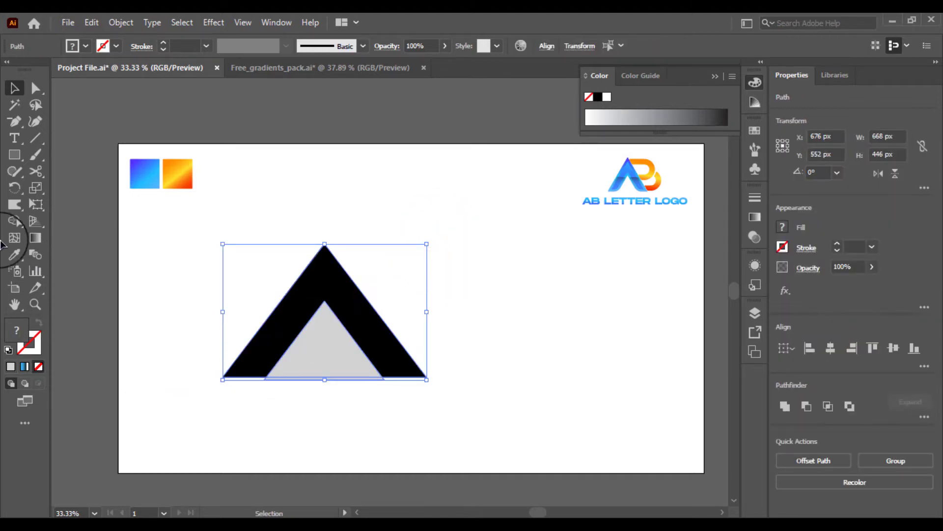
{"action": "left_click", "coordinate": [15, 221]}
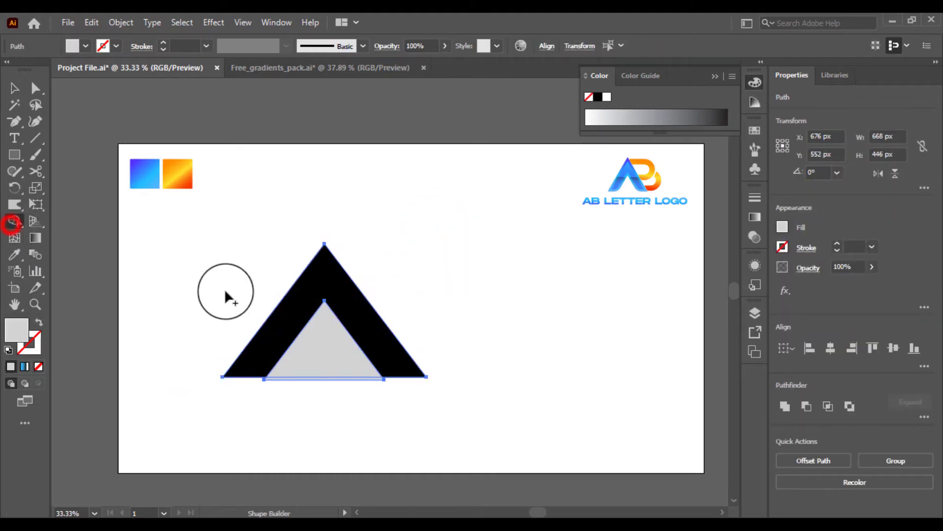
{"action": "left_click", "coordinate": [330, 334], "text": "alt"}
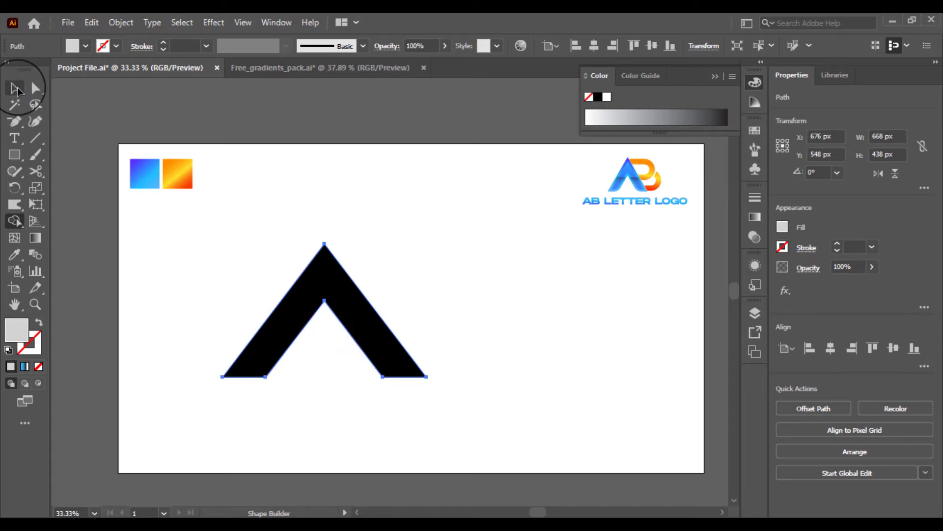
{"action": "left_click", "coordinate": [16, 90]}
{"action": "left_click", "coordinate": [165, 206]}
Step: Narrow the black A shape to about 537 px wide, keeping its height
{"action": "left_click_drag", "start_coordinate": [469, 314], "coordinate": [400, 391]}
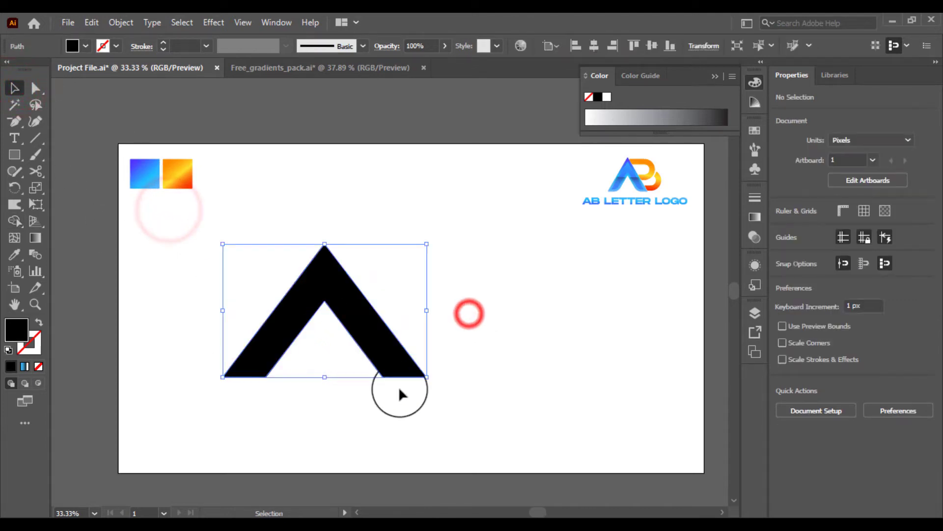
{"action": "left_click_drag", "start_coordinate": [426, 311], "coordinate": [387, 311]}
{"action": "left_click", "coordinate": [428, 311]}
{"action": "left_click_drag", "start_coordinate": [246, 337], "coordinate": [293, 413]}
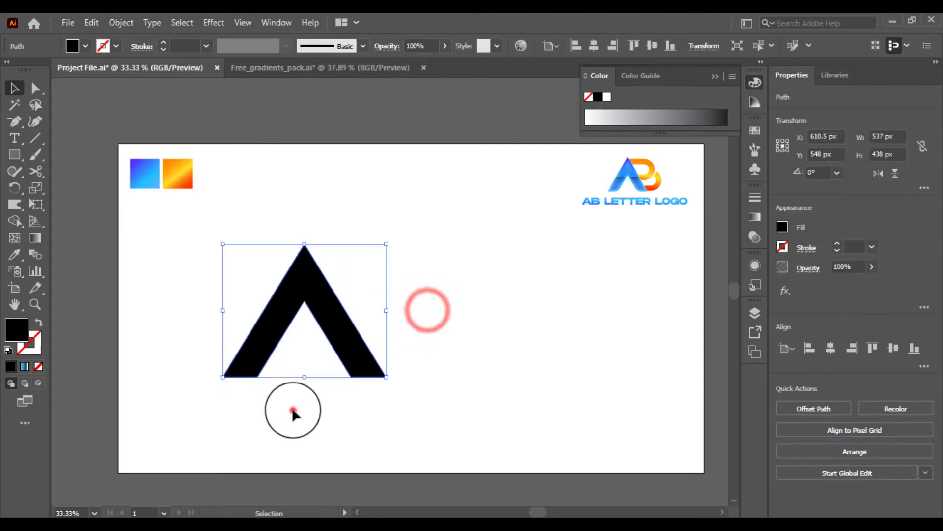
{"action": "left_click", "coordinate": [293, 413]}
Step: Round the two inner bottom corners of the A's legs equally with the live corner handles
{"action": "left_click", "coordinate": [35, 88]}
{"action": "key", "text": "ctrl+equal"}
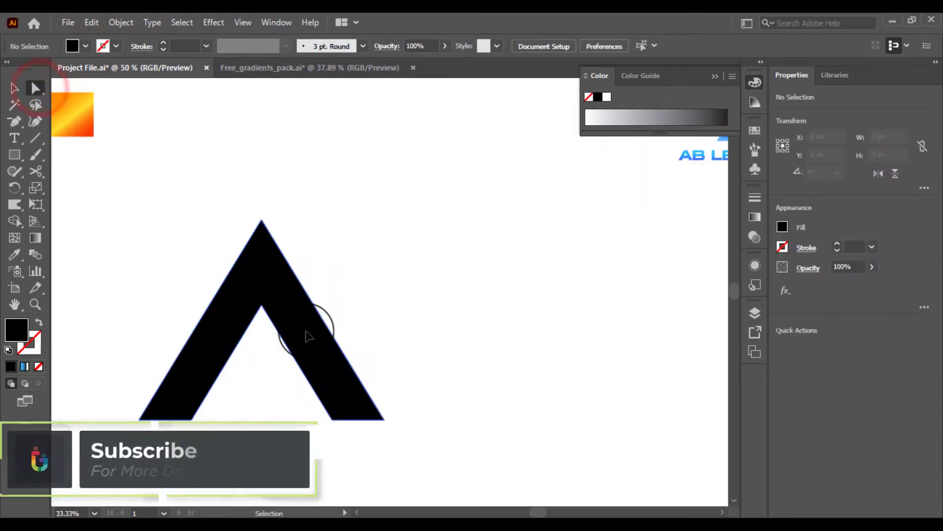
{"action": "key", "text": "ctrl+equal"}
{"action": "left_click_drag", "start_coordinate": [327, 323], "coordinate": [453, 268]}
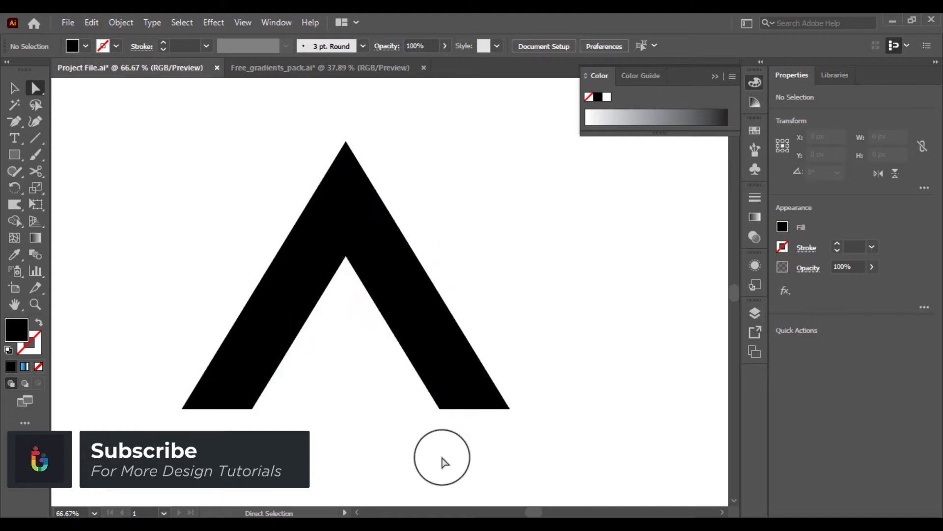
{"action": "left_click_drag", "start_coordinate": [352, 397], "coordinate": [243, 393]}
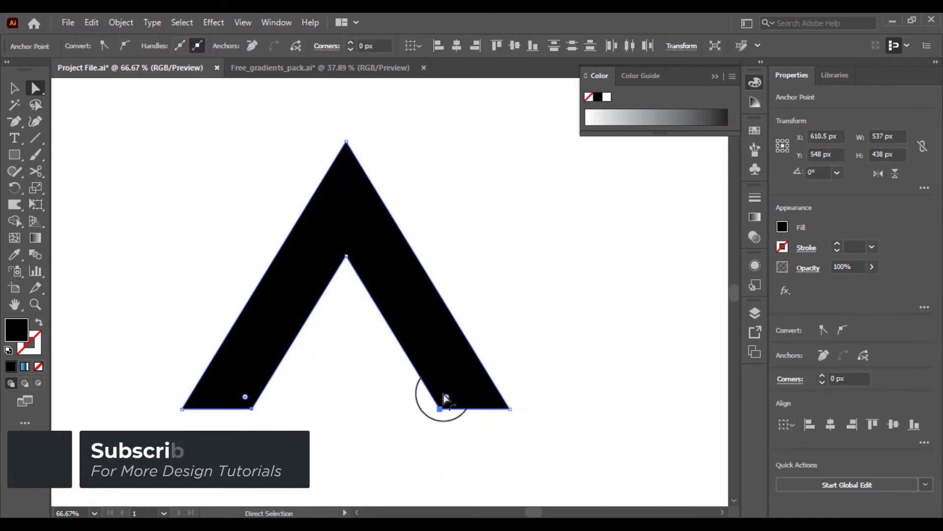
{"action": "left_click_drag", "start_coordinate": [447, 395], "coordinate": [479, 380]}
{"action": "left_click", "coordinate": [14, 87]}
{"action": "left_click", "coordinate": [154, 179]}
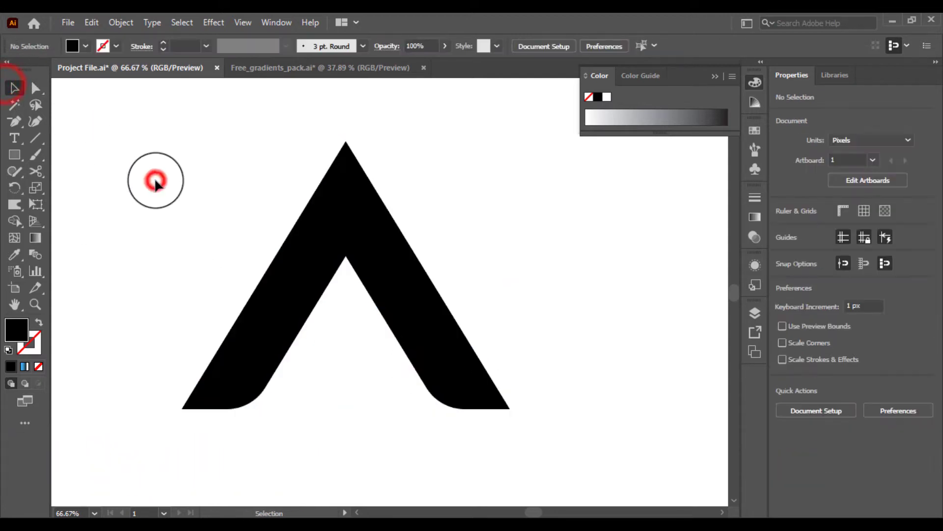
Step: Draw a rectangle of about 706 by 280 px beside the letter A with the Rounded Rectangle tool
{"action": "key", "text": "ctrl+minus"}
{"action": "key", "text": "ctrl+minus"}
{"action": "key", "text": "ctrl+minus"}
{"action": "key", "text": "ctrl+plus"}
{"action": "key", "text": "space"}
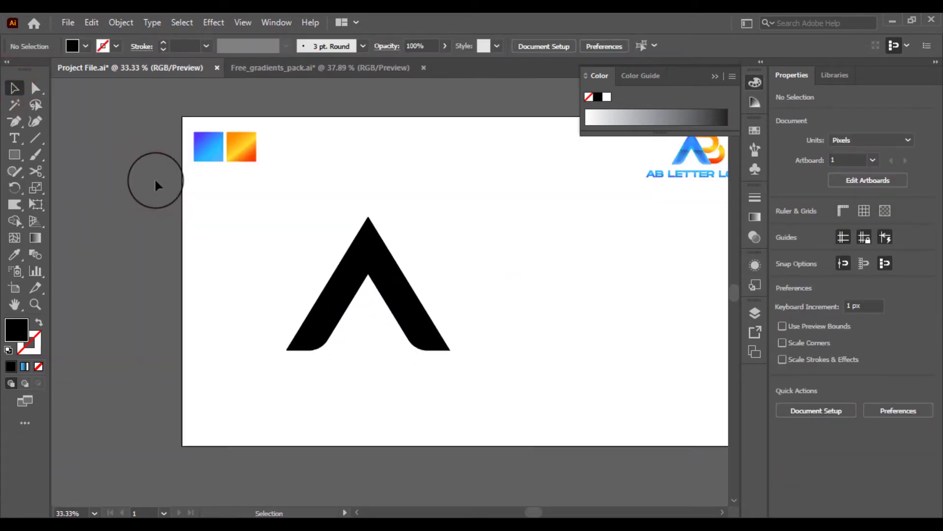
{"action": "left_click_drag", "start_coordinate": [331, 313], "coordinate": [313, 391]}
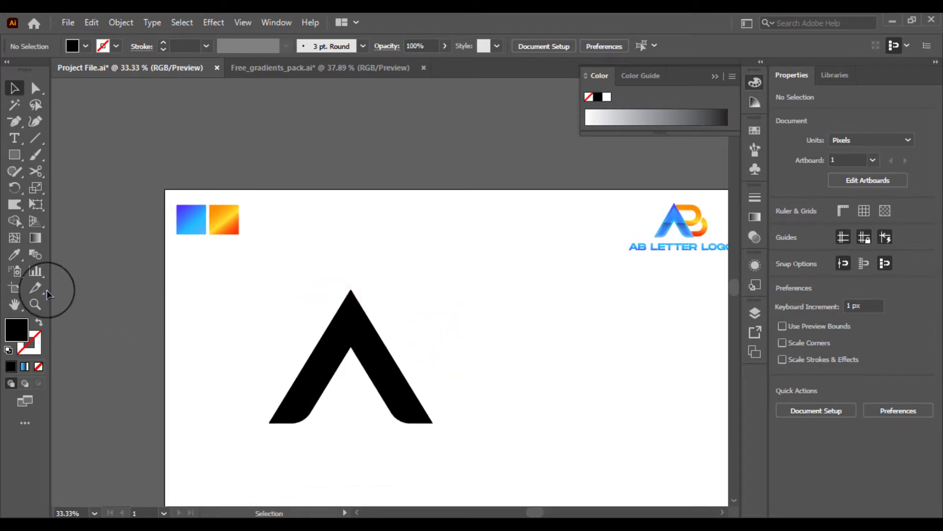
{"action": "left_click_drag", "start_coordinate": [14, 158], "coordinate": [64, 186]}
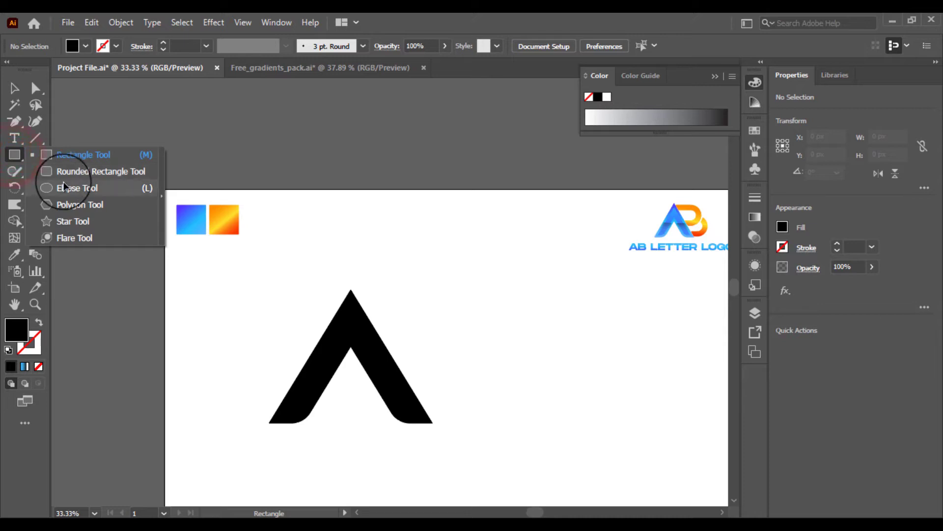
{"action": "left_click", "coordinate": [67, 172]}
{"action": "left_click_drag", "start_coordinate": [450, 282], "coordinate": [666, 366]}
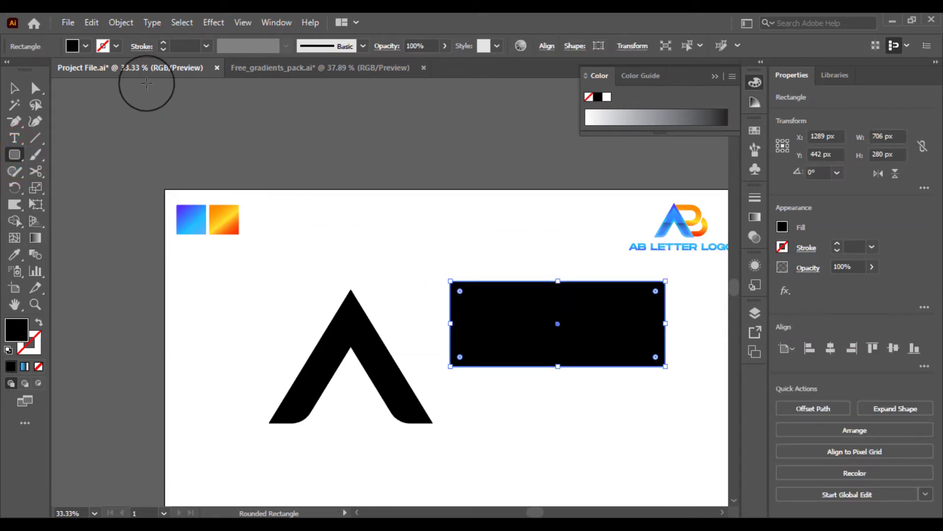
Step: Remove the rectangle's fill and give it a black stroke
{"action": "left_click", "coordinate": [72, 45]}
{"action": "left_click", "coordinate": [10, 68]}
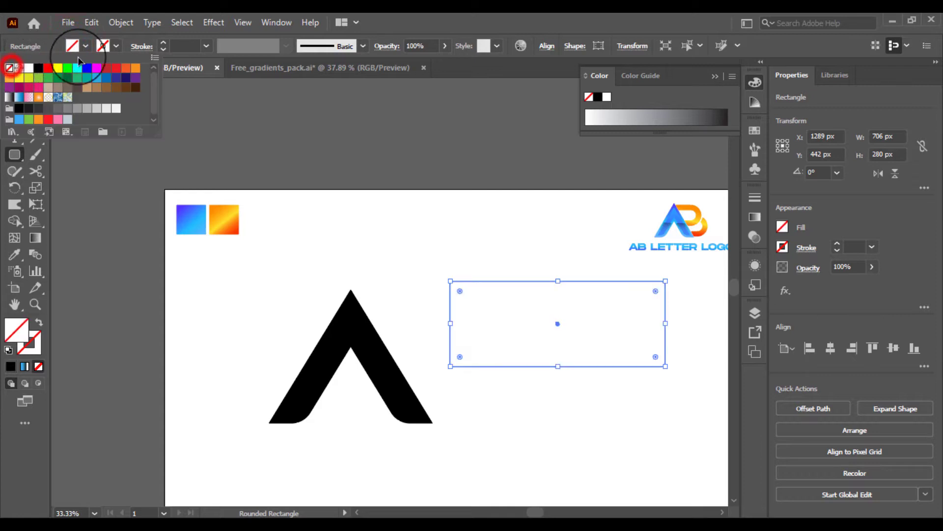
{"action": "left_click", "coordinate": [102, 47]}
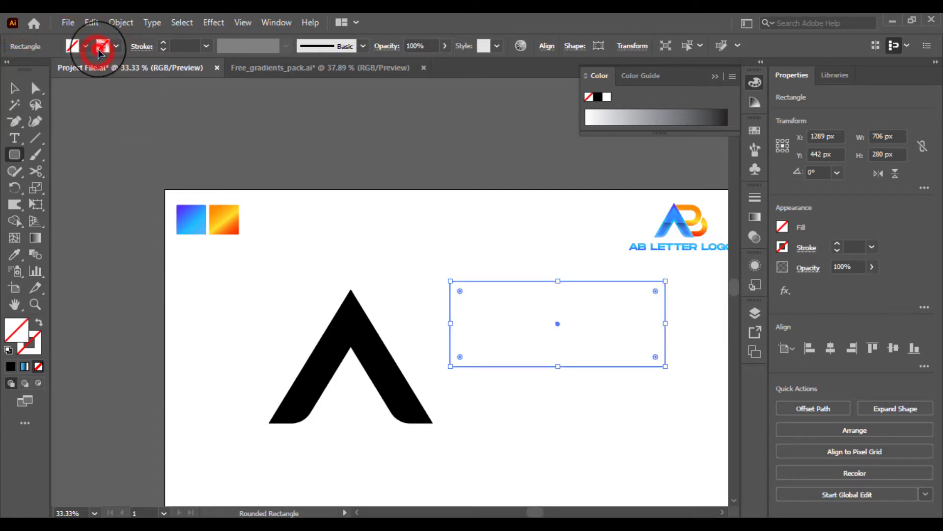
{"action": "left_click", "coordinate": [103, 46]}
{"action": "left_click", "coordinate": [40, 69]}
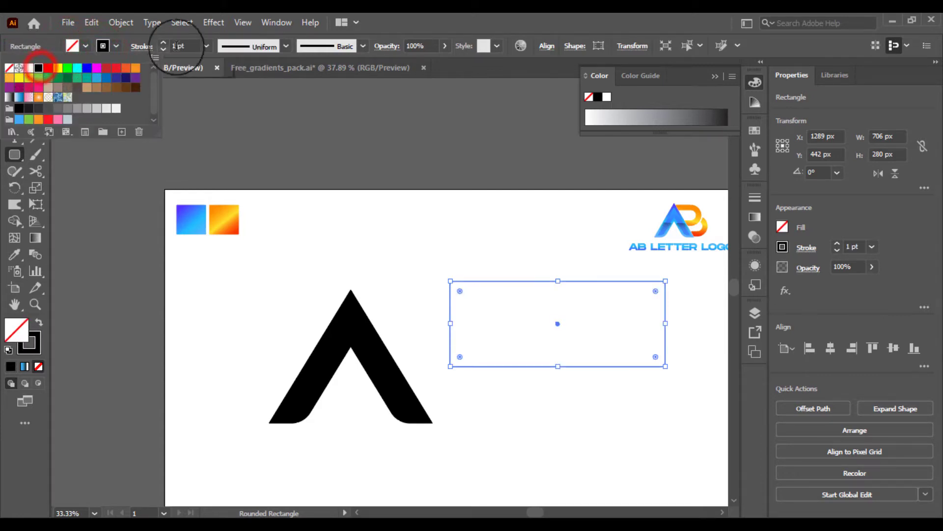
Step: Try stroke weights of 20 pt and 80 pt on the rectangle
{"action": "left_click", "coordinate": [207, 46]}
{"action": "left_click", "coordinate": [208, 46]}
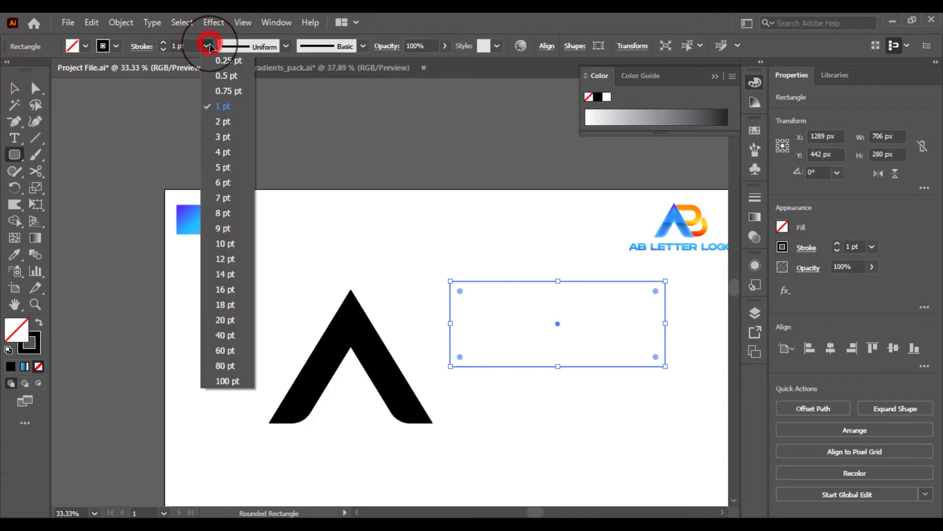
{"action": "left_click", "coordinate": [230, 319]}
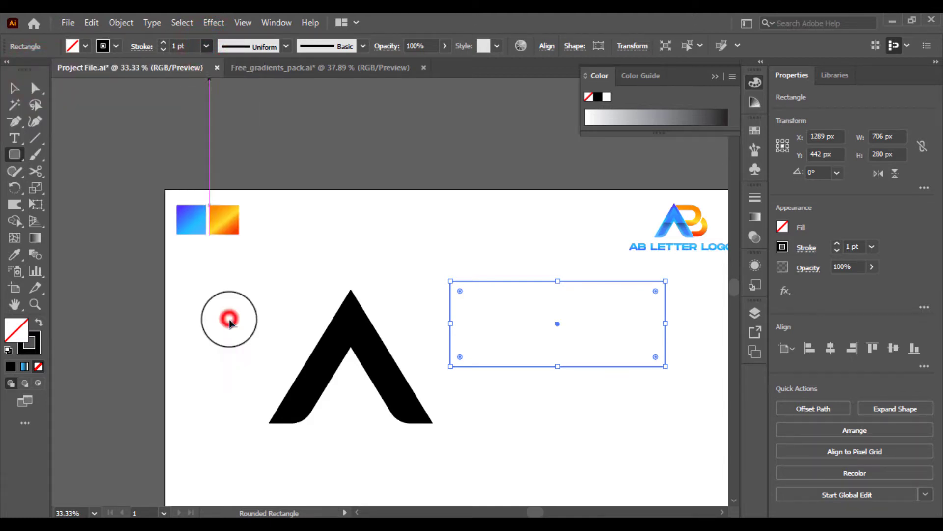
{"action": "left_click", "coordinate": [205, 46]}
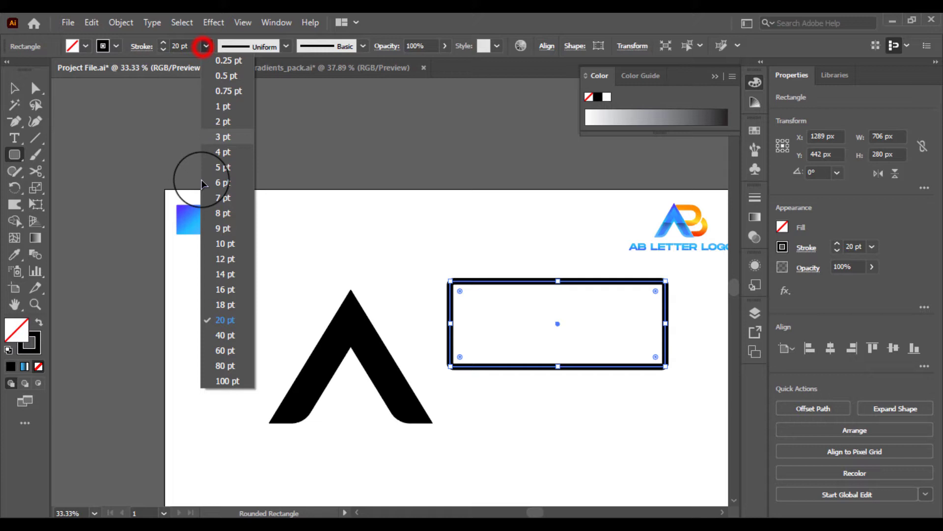
{"action": "left_click", "coordinate": [226, 365]}
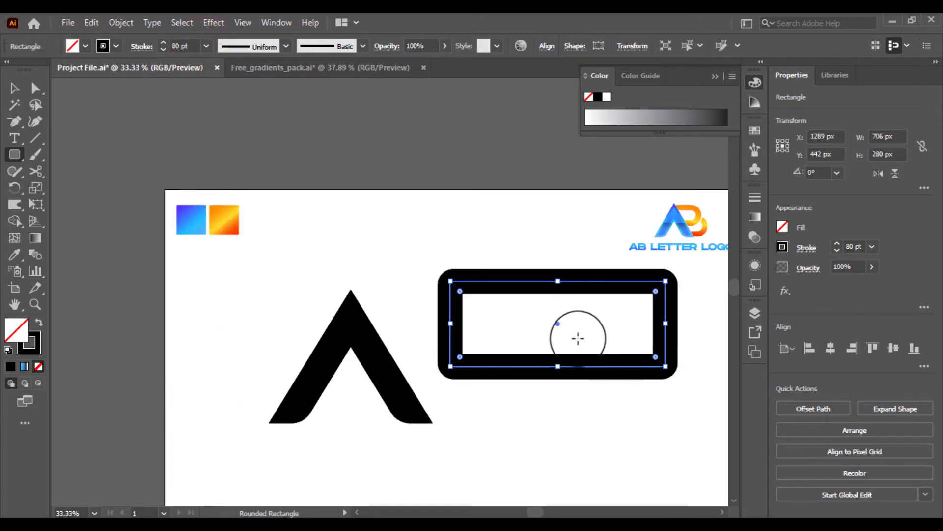
Step: Round the rectangle's corners fully into a pill shape and set its stroke weight to 60 pt
{"action": "left_click_drag", "start_coordinate": [657, 292], "coordinate": [497, 313]}
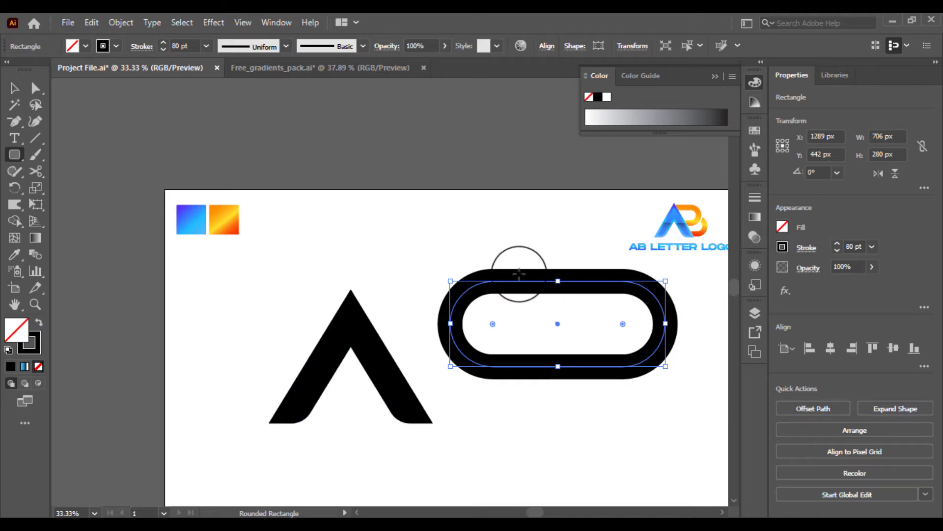
{"action": "left_click", "coordinate": [206, 47]}
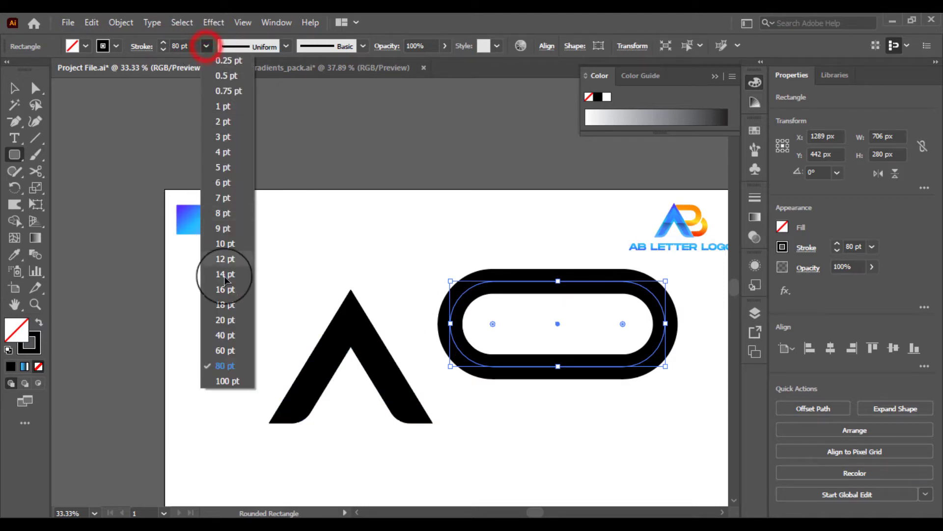
{"action": "left_click", "coordinate": [229, 340]}
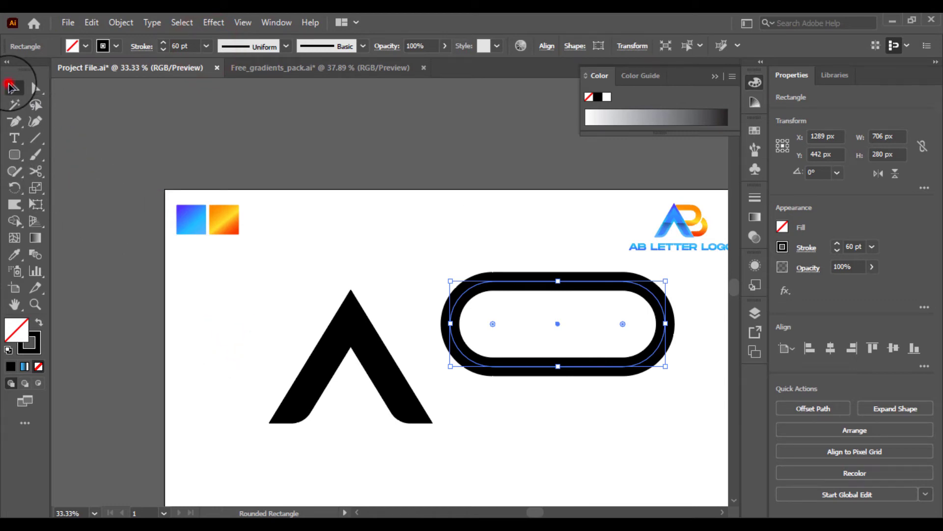
{"action": "left_click", "coordinate": [485, 214]}
Step: Delete the anchor point at the pill's left end to leave an open U-shaped path
{"action": "key", "text": "ctrl+plus"}
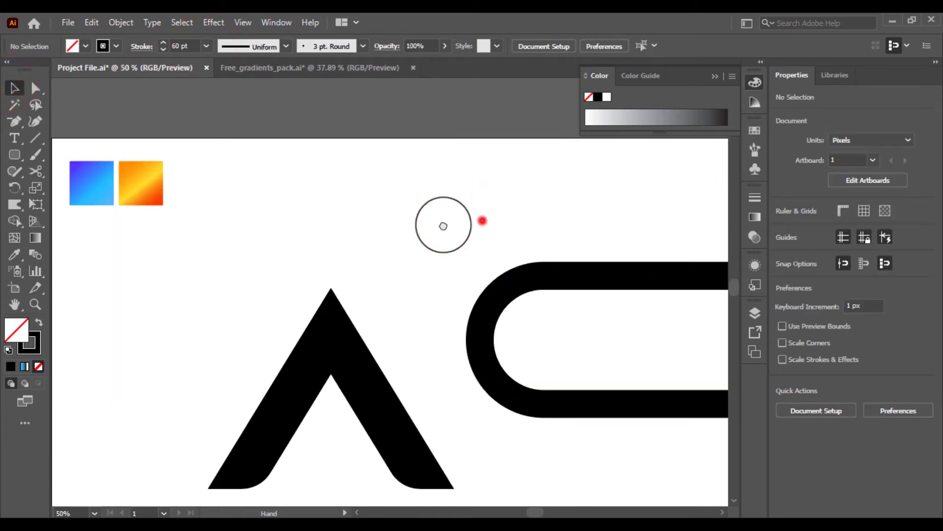
{"action": "left_click_drag", "start_coordinate": [443, 226], "coordinate": [327, 200]}
{"action": "left_click", "coordinate": [36, 87]}
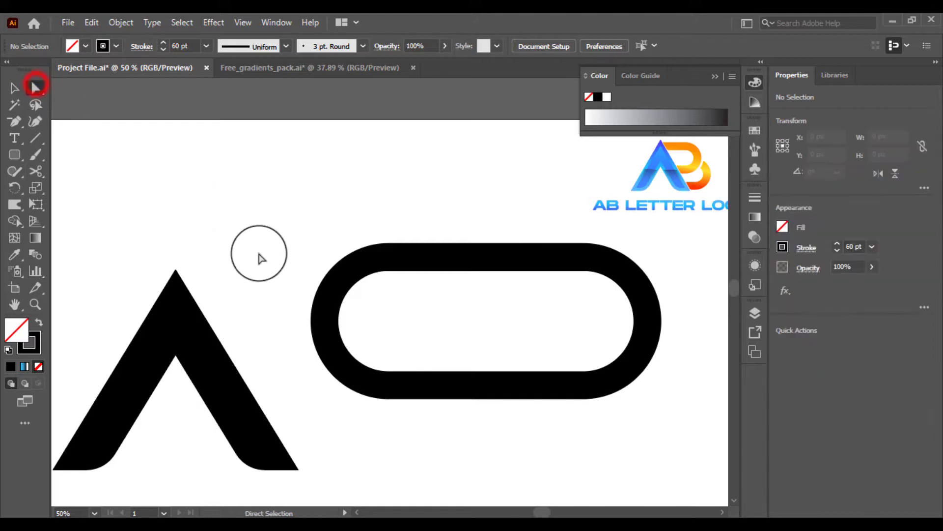
{"action": "left_click_drag", "start_coordinate": [378, 392], "coordinate": [374, 384]}
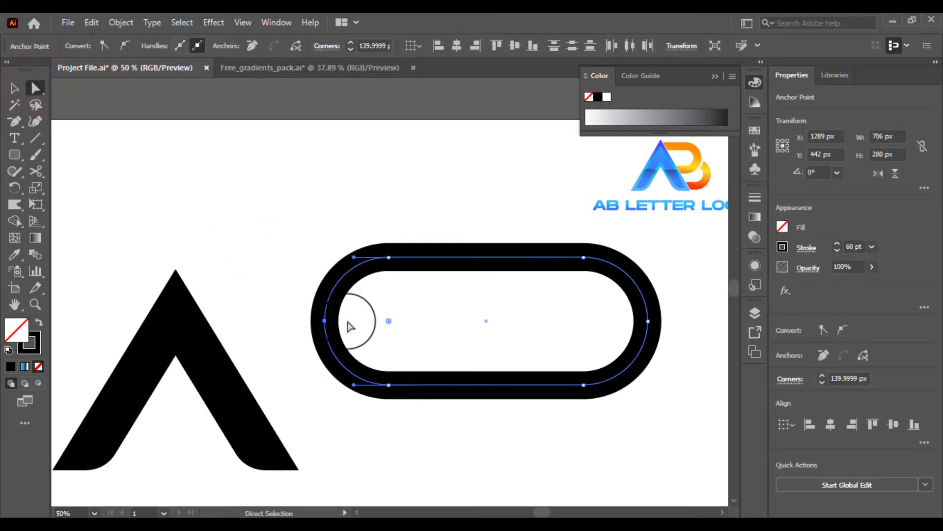
{"action": "key", "text": "Delete"}
Step: Shorten both open arms of the U-shaped path equally, making the path about 394 px wide
{"action": "left_click_drag", "start_coordinate": [388, 257], "coordinate": [423, 257]}
{"action": "key", "text": "ctrl+z"}
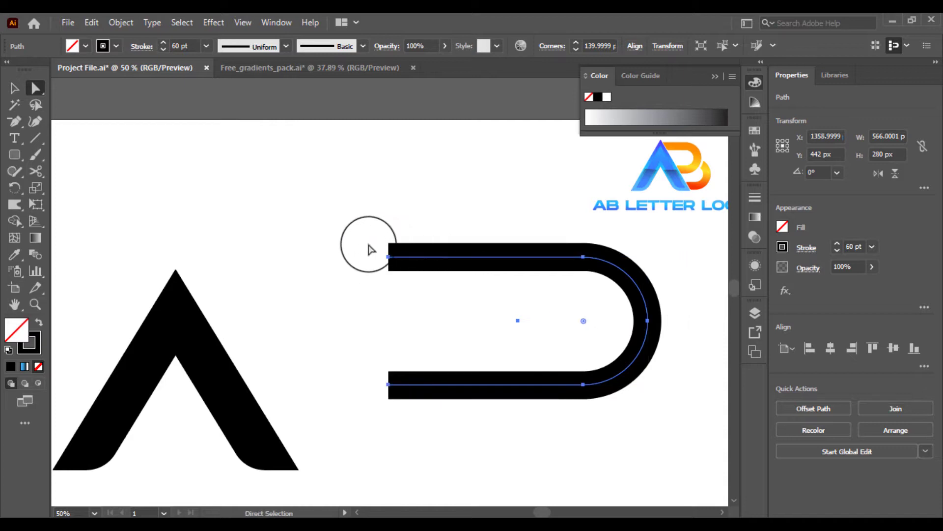
{"action": "left_click_drag", "start_coordinate": [368, 244], "coordinate": [406, 424]}
{"action": "left_click_drag", "start_coordinate": [389, 258], "coordinate": [467, 259]}
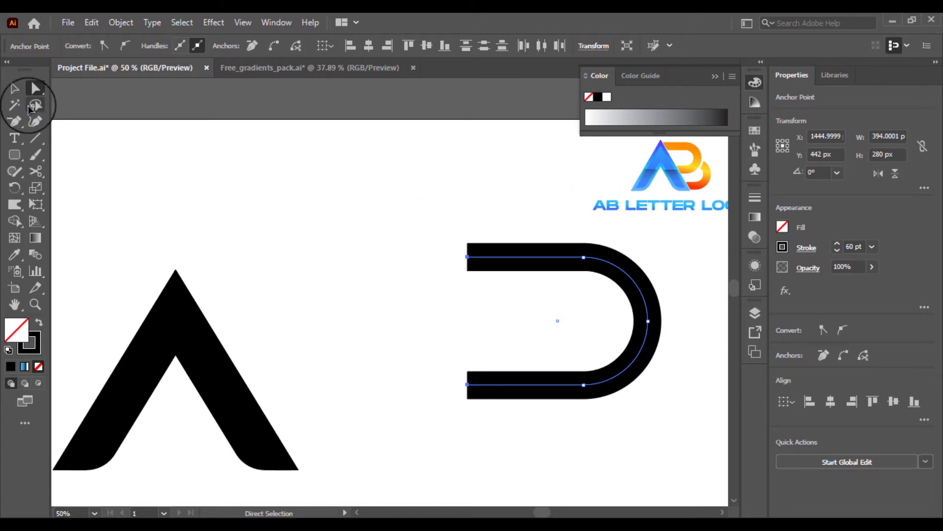
Step: Set the U-shaped path's stroke weight to 80 pt
{"action": "left_click", "coordinate": [17, 91]}
{"action": "left_click", "coordinate": [279, 228]}
{"action": "left_click_drag", "start_coordinate": [401, 288], "coordinate": [441, 296]}
{"action": "left_click_drag", "start_coordinate": [496, 251], "coordinate": [522, 273]}
{"action": "left_click", "coordinate": [206, 46]}
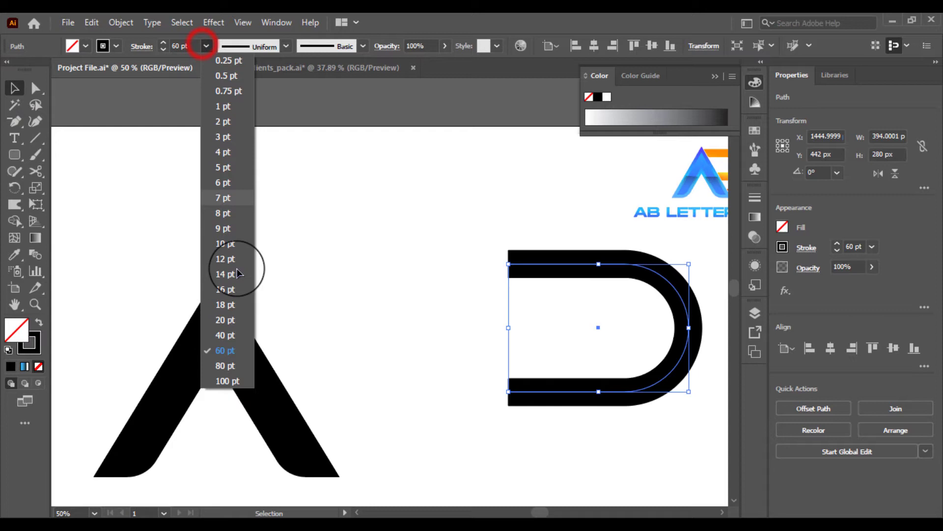
{"action": "left_click", "coordinate": [232, 366]}
{"action": "left_click", "coordinate": [403, 348]}
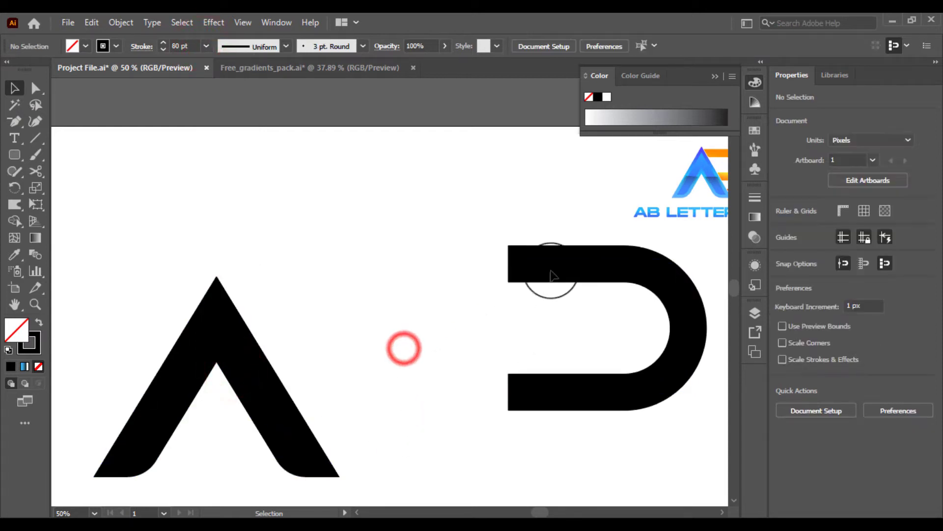
Step: Move the U-shaped path close to the letter A and scale it down to about 303 by 215 px
{"action": "left_click_drag", "start_coordinate": [554, 266], "coordinate": [391, 269]}
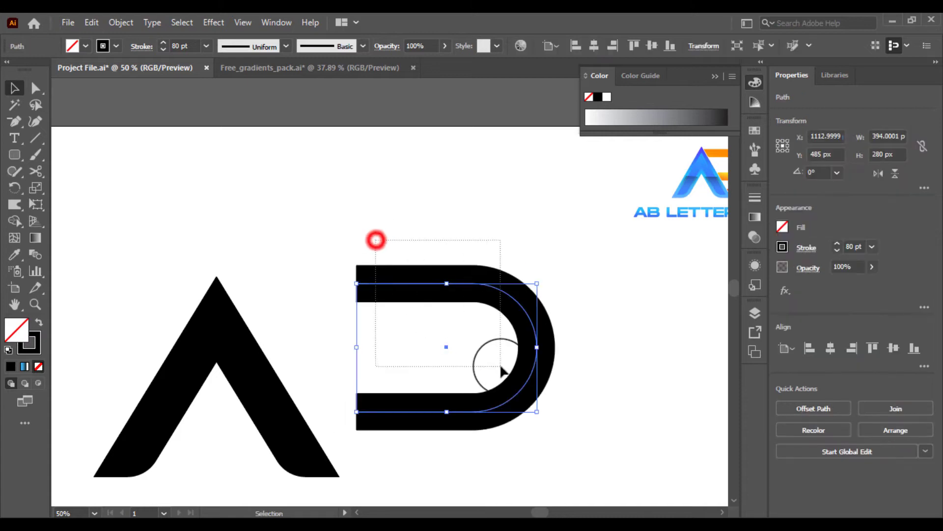
{"action": "left_click_drag", "start_coordinate": [501, 369], "coordinate": [506, 373]}
{"action": "left_click_drag", "start_coordinate": [537, 412], "coordinate": [502, 382]}
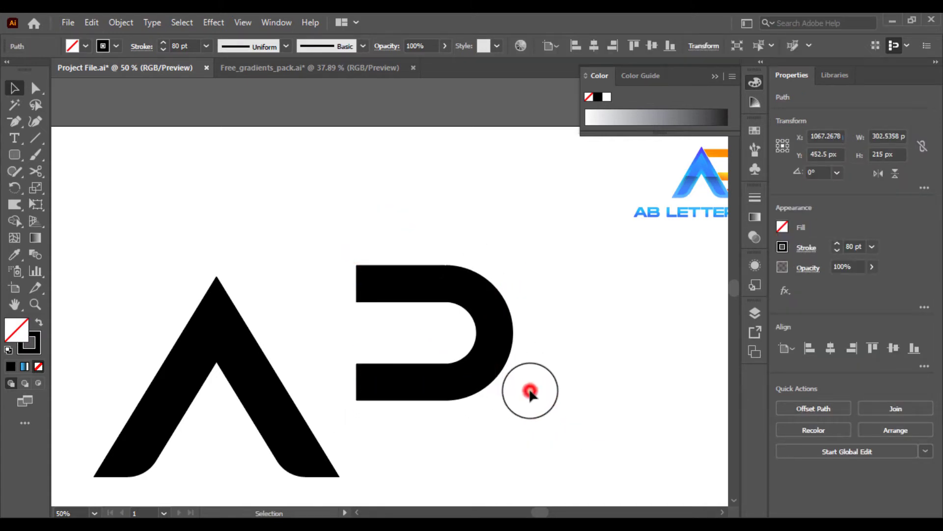
{"action": "left_click", "coordinate": [511, 394]}
Step: Reduce the scaled-down path's stroke weight to 60 pt
{"action": "left_click", "coordinate": [420, 269]}
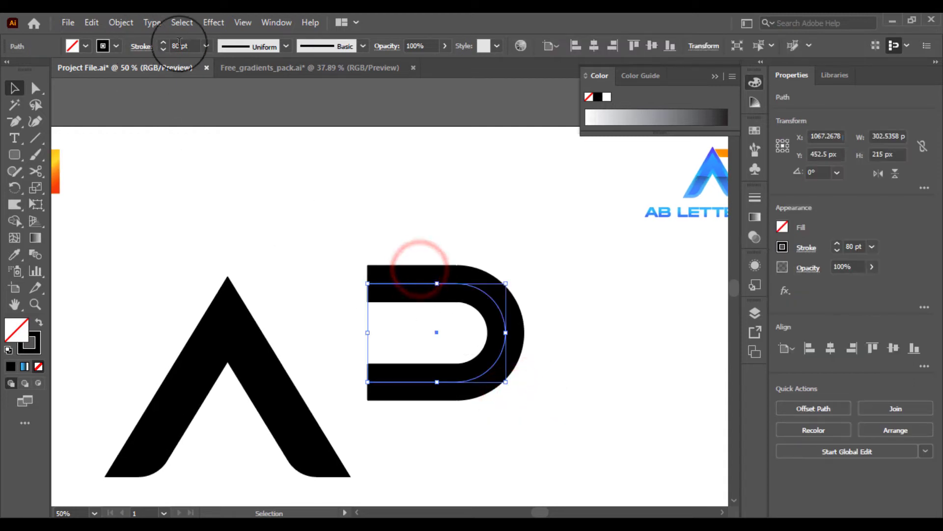
{"action": "left_click", "coordinate": [202, 49]}
{"action": "left_click", "coordinate": [228, 347]}
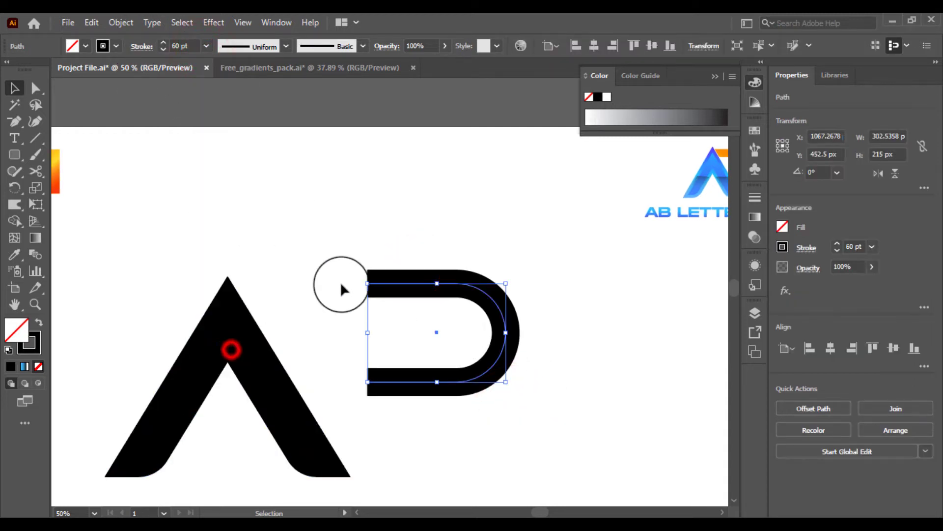
{"action": "left_click", "coordinate": [378, 246]}
Step: Move the U-shaped path about 107 px left and expand its stroke into a filled shape
{"action": "left_click_drag", "start_coordinate": [407, 252], "coordinate": [521, 358]}
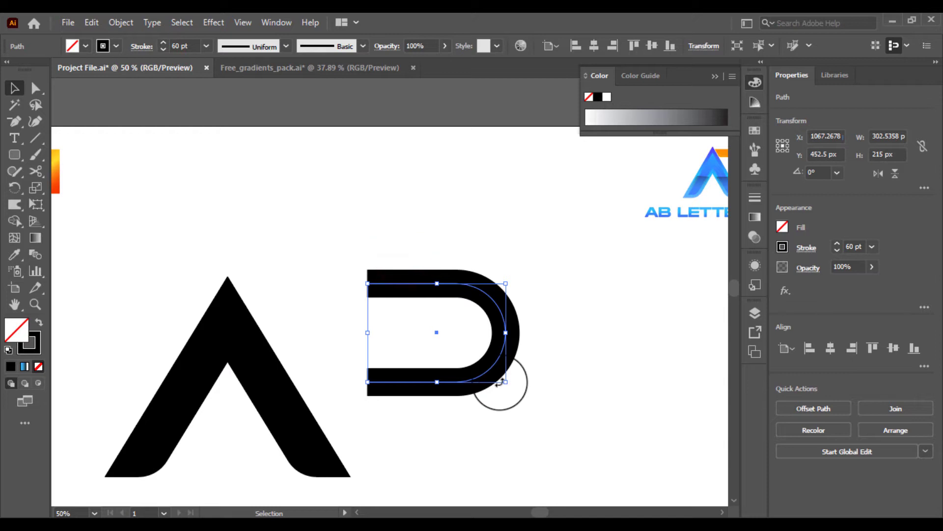
{"action": "left_click_drag", "start_coordinate": [489, 299], "coordinate": [436, 299]}
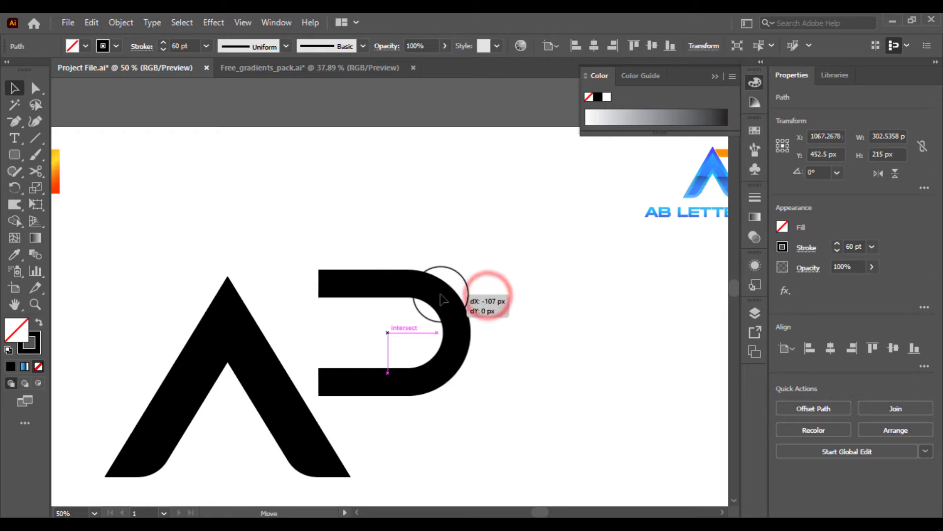
{"action": "left_click", "coordinate": [119, 21]}
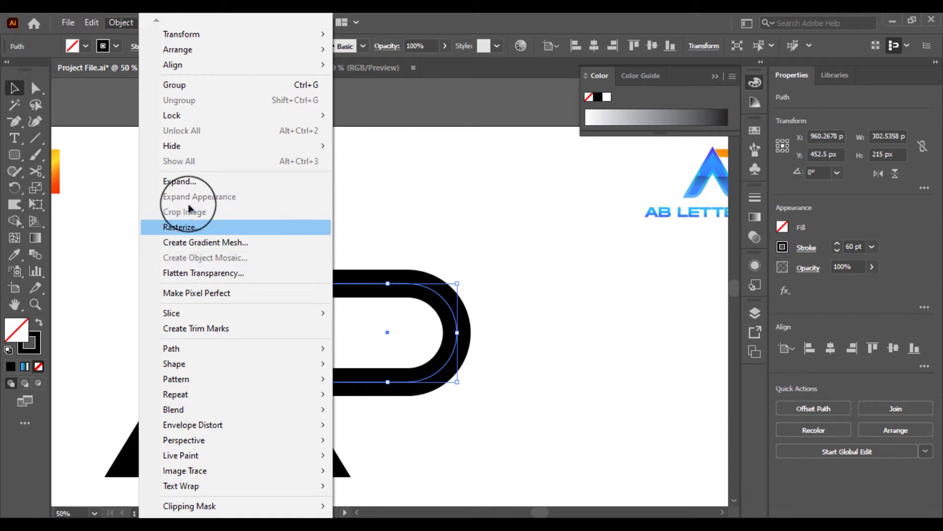
{"action": "left_click", "coordinate": [187, 181]}
{"action": "left_click", "coordinate": [438, 350]}
{"action": "left_click", "coordinate": [502, 358]}
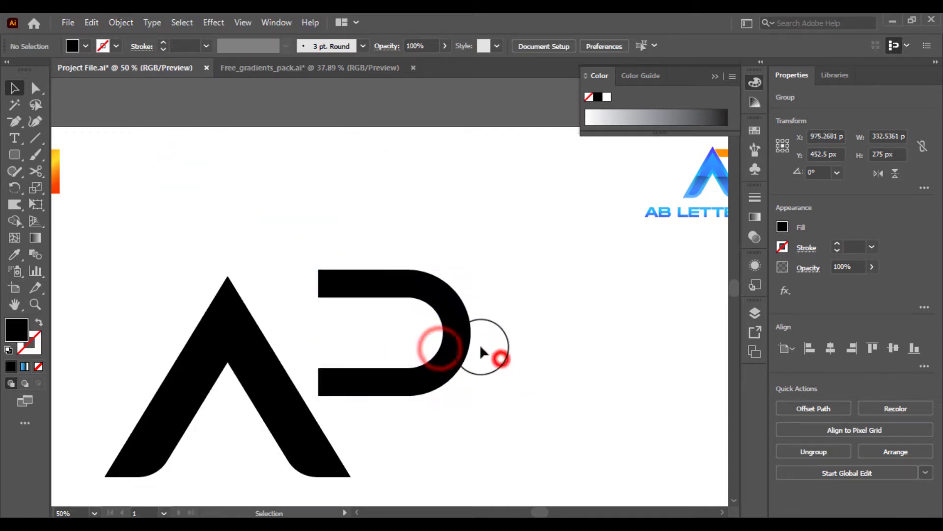
Step: Position the expanded U shape over the letter A so that its upper left corner meets the A's apex
{"action": "left_click_drag", "start_coordinate": [458, 341], "coordinate": [413, 343]}
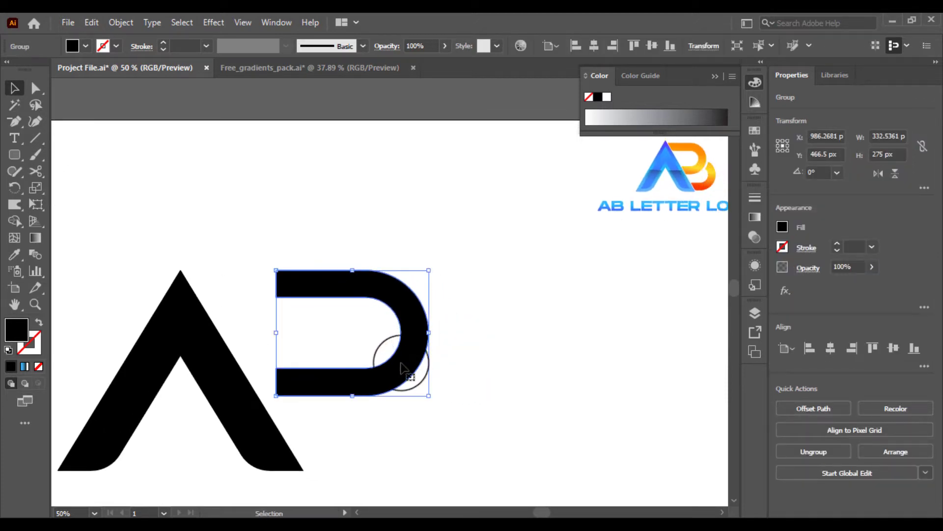
{"action": "left_click_drag", "start_coordinate": [301, 363], "coordinate": [421, 354]}
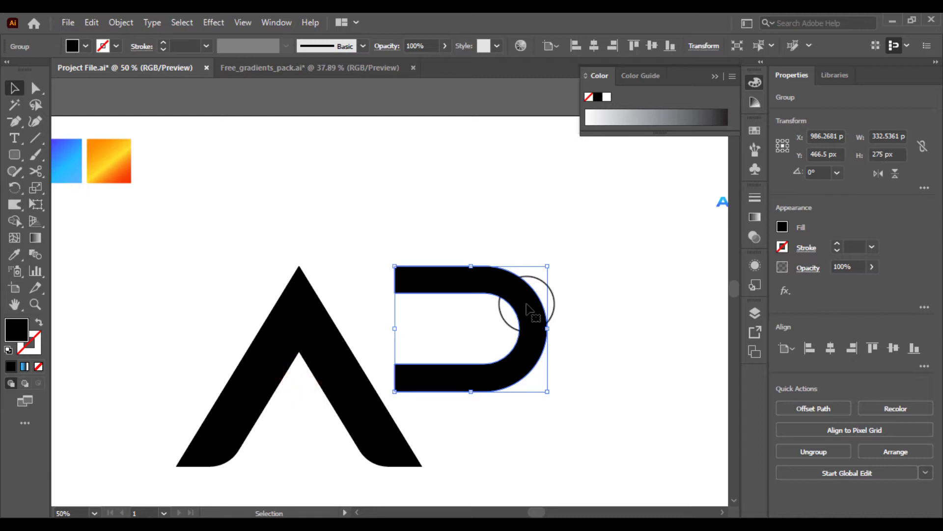
{"action": "left_click_drag", "start_coordinate": [526, 306], "coordinate": [432, 306]}
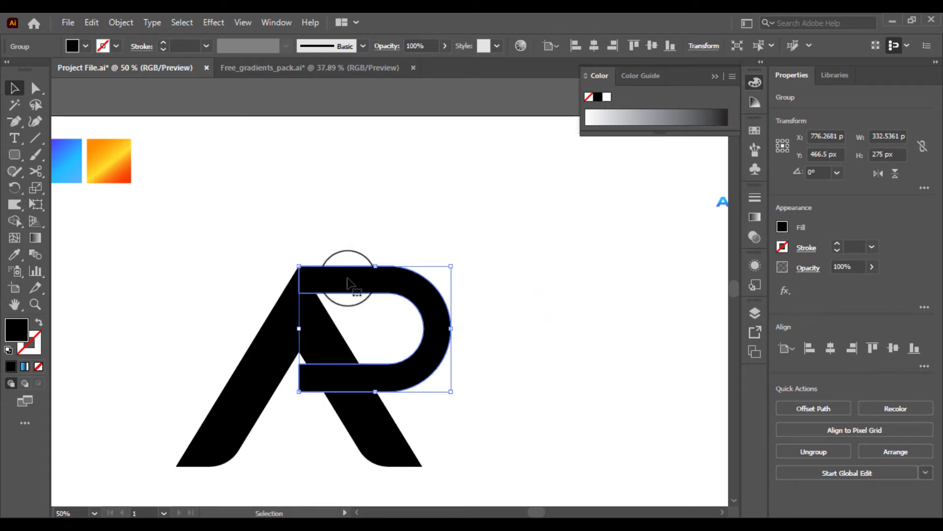
{"action": "left_click", "coordinate": [289, 239]}
{"action": "left_click_drag", "start_coordinate": [236, 236], "coordinate": [439, 422]}
{"action": "left_click", "coordinate": [526, 433]}
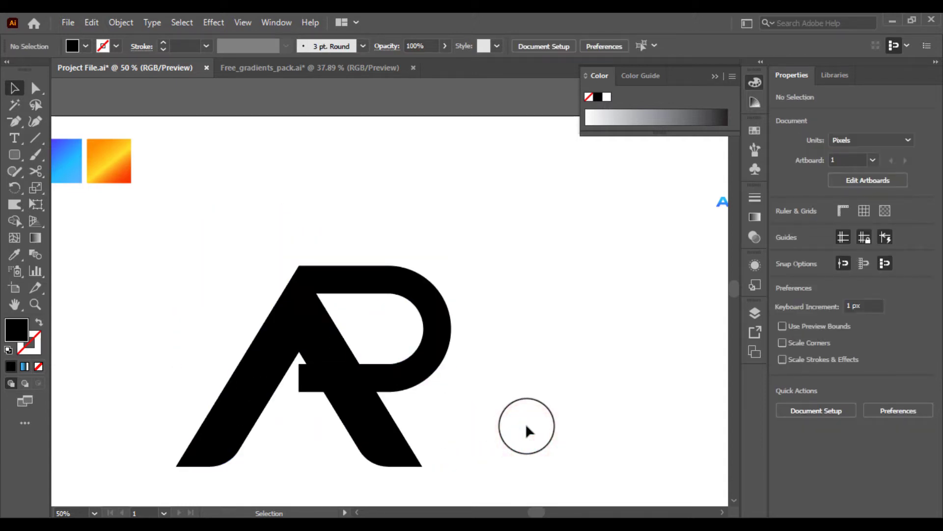
Step: Merge the overlapping regions of the letter A into one shape with the Shape Builder tool
{"action": "left_click_drag", "start_coordinate": [526, 427], "coordinate": [205, 299]}
{"action": "left_click", "coordinate": [15, 220]}
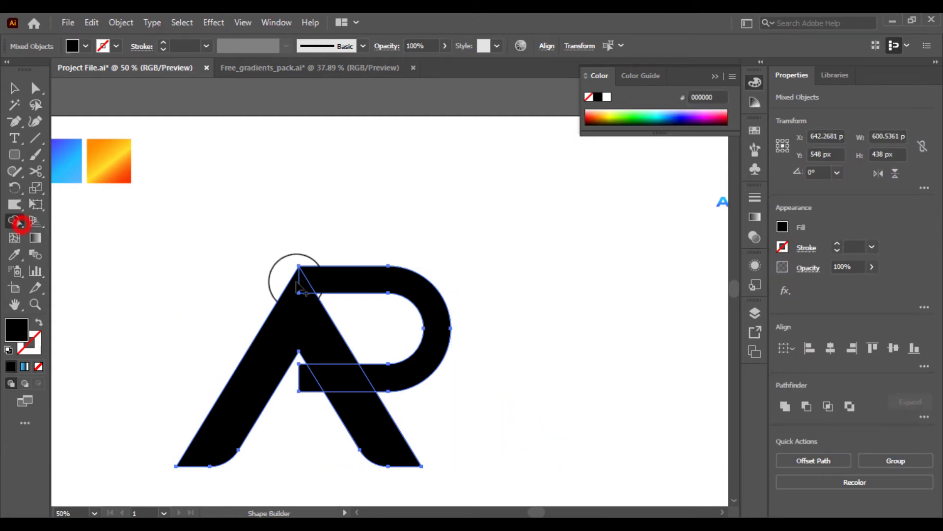
{"action": "left_click_drag", "start_coordinate": [302, 286], "coordinate": [327, 353]}
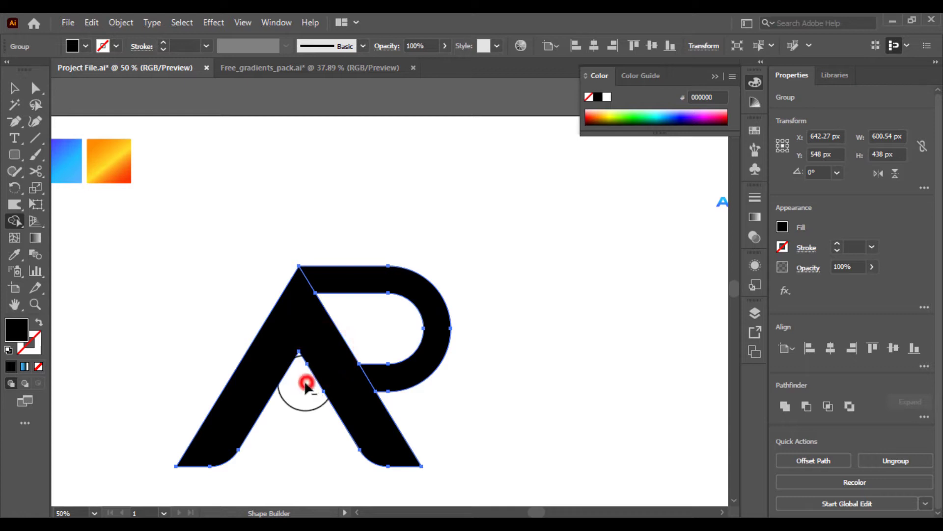
Step: Nudge the merged A-and-bowl group about 31 px to the right
{"action": "left_click", "coordinate": [15, 88]}
{"action": "left_click", "coordinate": [197, 209]}
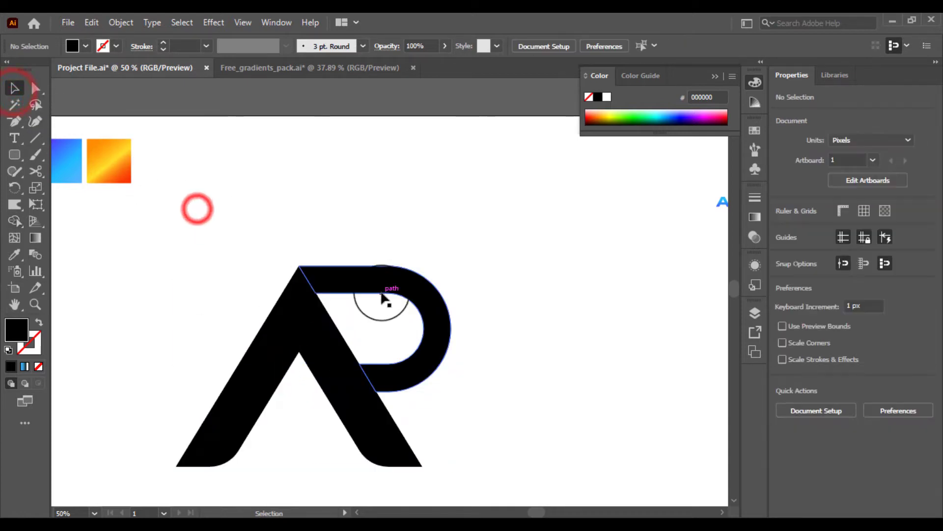
{"action": "left_click", "coordinate": [383, 295]}
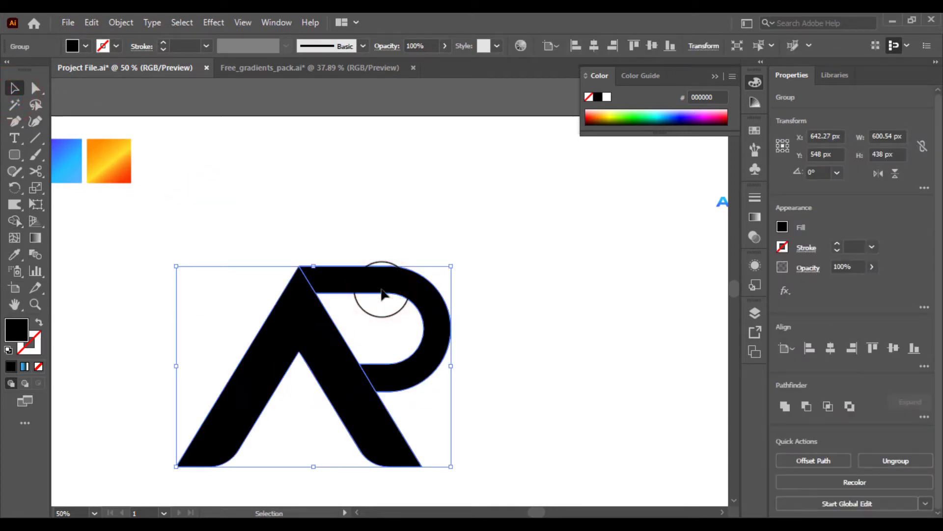
{"action": "key", "text": "Right"}
{"action": "key", "text": "Right"}
{"action": "key", "text": "Right"}
{"action": "key", "text": "Right"}
{"action": "key", "text": "Right"}
{"action": "key", "text": "Right"}
{"action": "key", "text": "Right"}
{"action": "key", "text": "Right"}
{"action": "key", "text": "Right"}
{"action": "key", "text": "Right"}
{"action": "key", "text": "Right"}
{"action": "key", "text": "Right"}
{"action": "key", "text": "Right"}
{"action": "key", "text": "Right"}
{"action": "key", "text": "Right"}
{"action": "key", "text": "Right"}
{"action": "key", "text": "Right"}
{"action": "key", "text": "Right"}
{"action": "key", "text": "Right"}
{"action": "key", "text": "Right"}
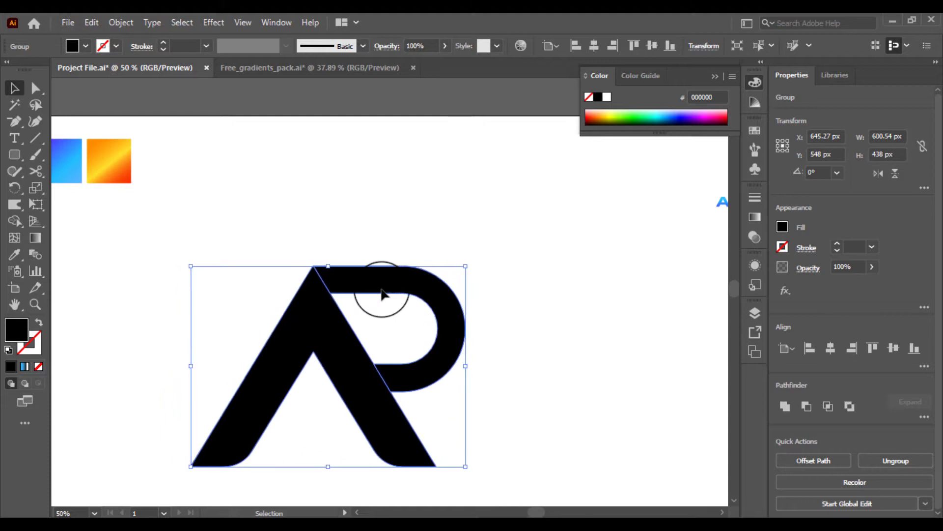
Step: Undo the group's nudge and the Shape Builder merge, back to the separate letter A and overlapping U shape
{"action": "left_click", "coordinate": [560, 317]}
{"action": "left_click", "coordinate": [449, 309]}
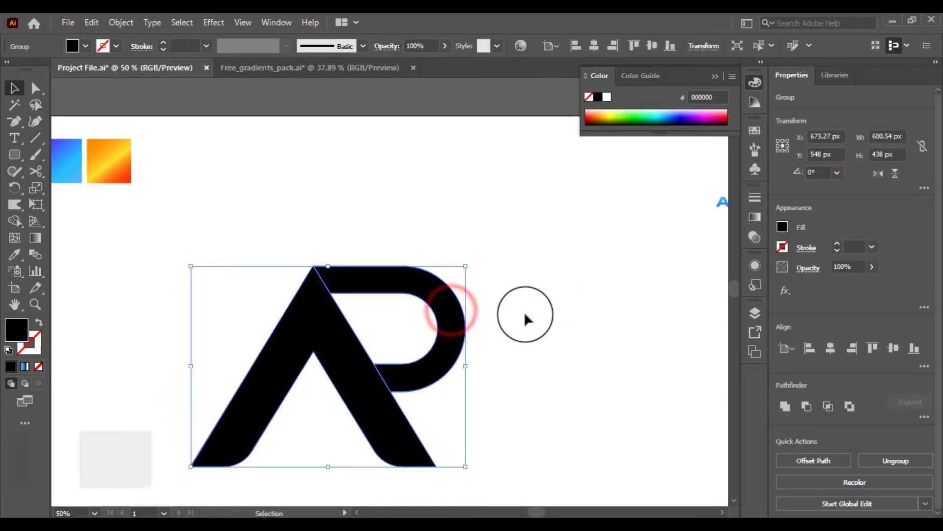
{"action": "left_click", "coordinate": [528, 315]}
{"action": "left_click_drag", "start_coordinate": [406, 214], "coordinate": [452, 327]}
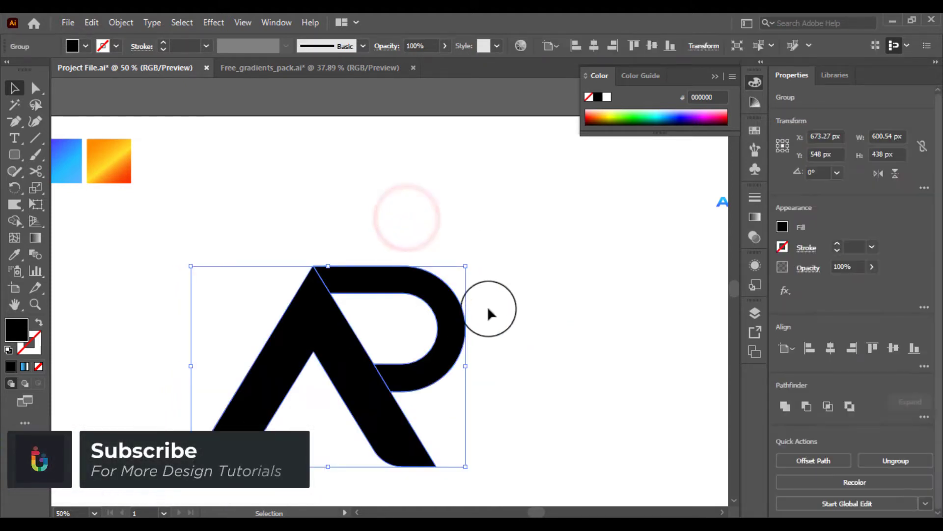
{"action": "left_click", "coordinate": [515, 326]}
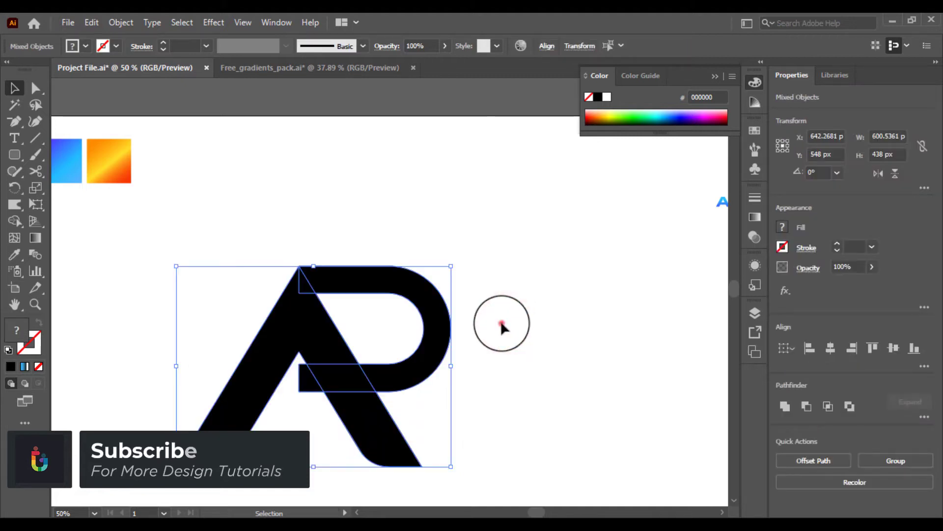
{"action": "left_click", "coordinate": [501, 323]}
{"action": "left_click", "coordinate": [448, 322]}
{"action": "left_click", "coordinate": [497, 324]}
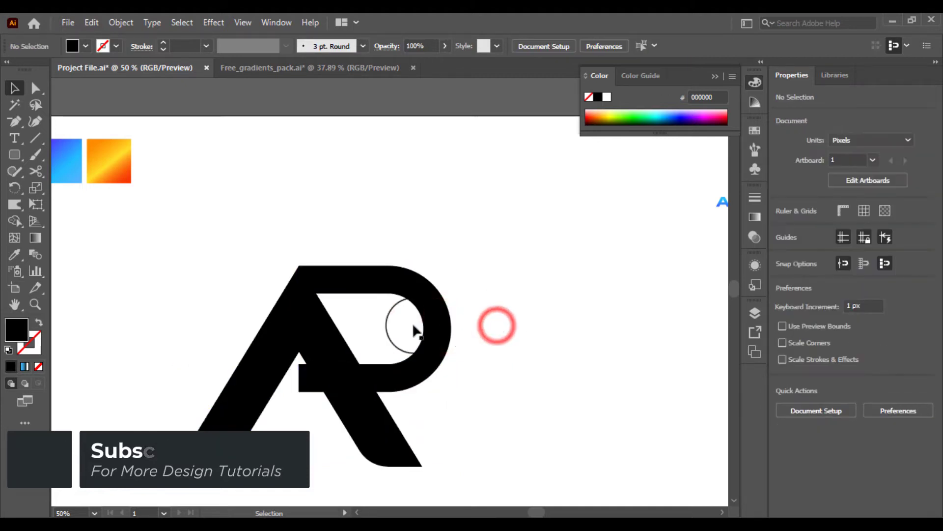
Step: Create an offset copy of the letter A's outline at 15 px with Miter joins and a miter limit of 4
{"action": "left_click", "coordinate": [334, 326]}
{"action": "left_click", "coordinate": [91, 22]}
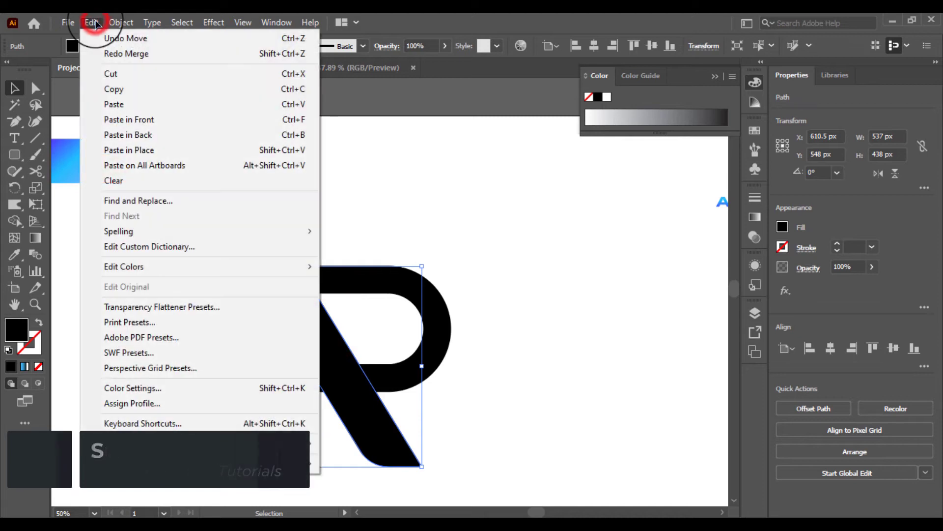
{"action": "mouse_move", "coordinate": [123, 23]}
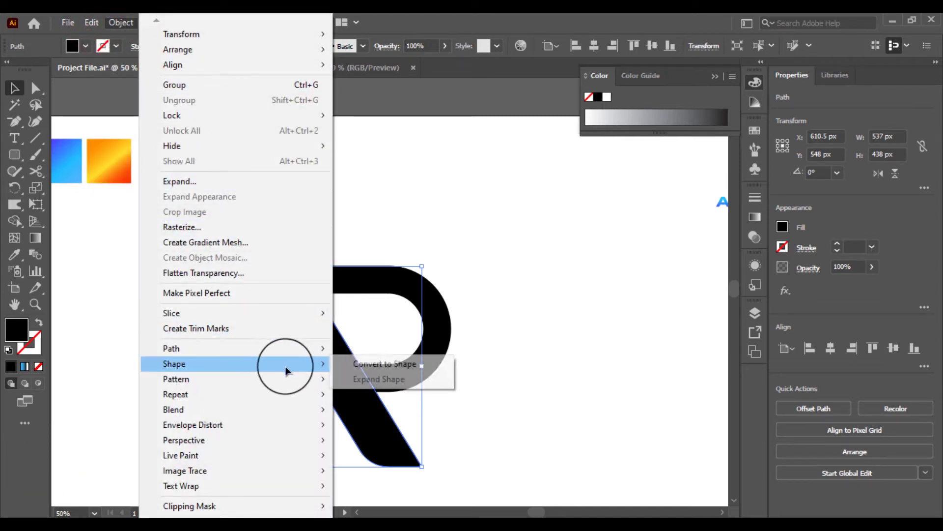
{"action": "mouse_move", "coordinate": [274, 355]}
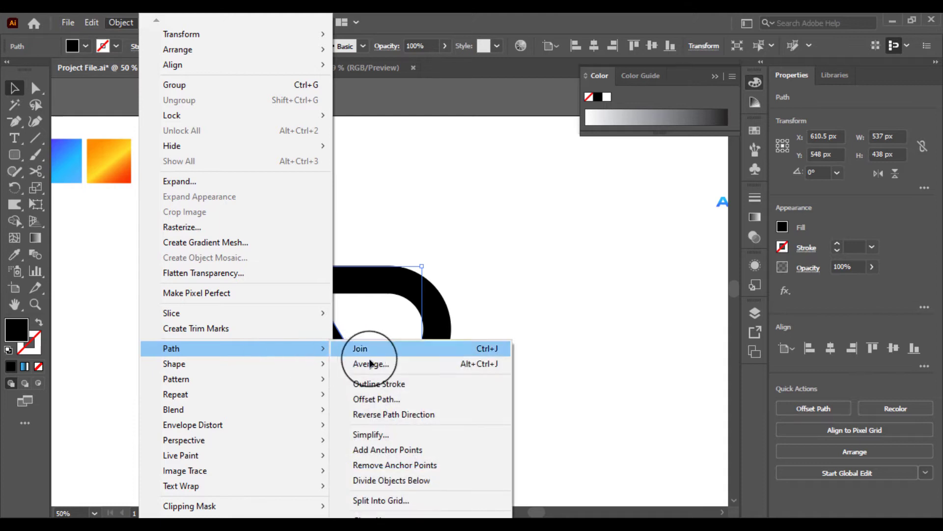
{"action": "left_click", "coordinate": [376, 396]}
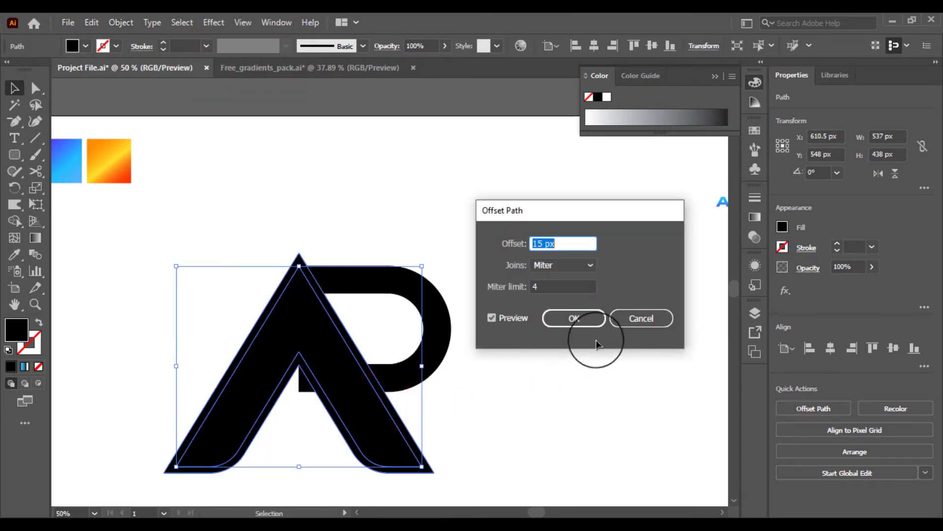
{"action": "left_click", "coordinate": [587, 327]}
{"action": "left_click", "coordinate": [531, 376]}
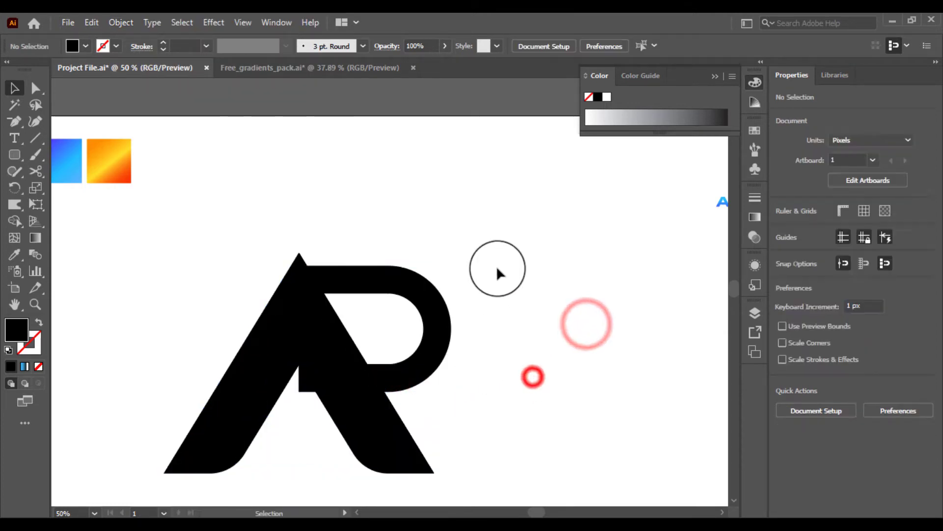
Step: Remove the offset strips and the bowl's leftover ends around the letter A with the Shape Builder, cutting a gap beside its right leg
{"action": "left_click_drag", "start_coordinate": [495, 268], "coordinate": [74, 400]}
{"action": "left_click", "coordinate": [14, 221]}
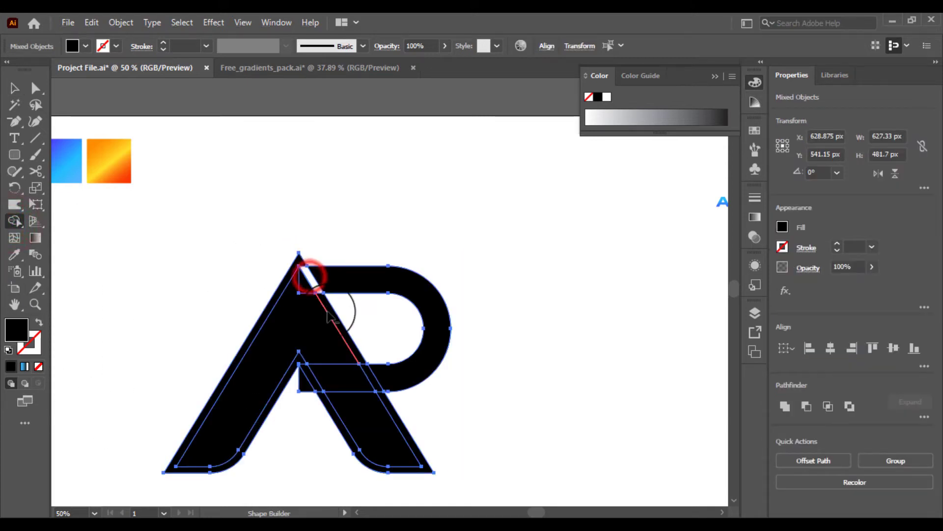
{"action": "left_click_drag", "start_coordinate": [332, 317], "coordinate": [336, 329]}
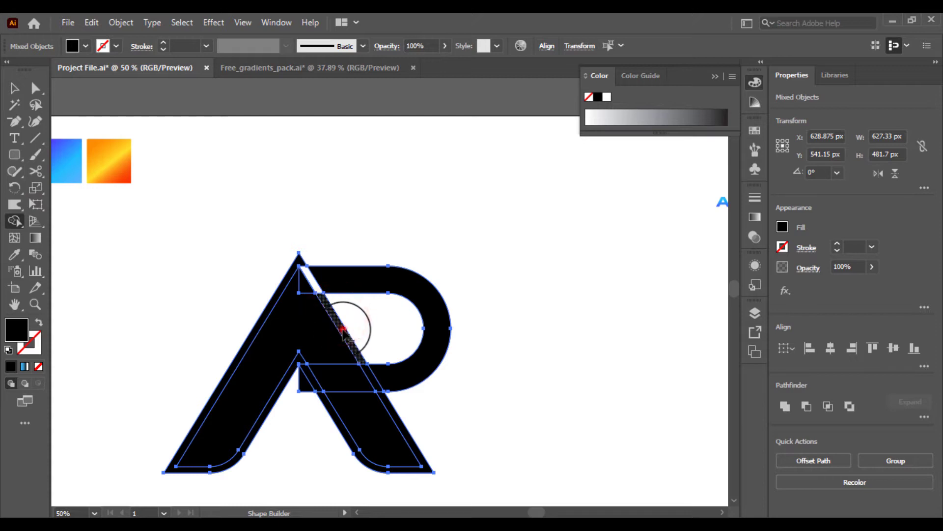
{"action": "left_click", "coordinate": [377, 385], "text": "alt"}
{"action": "left_click", "coordinate": [393, 411], "text": "alt"}
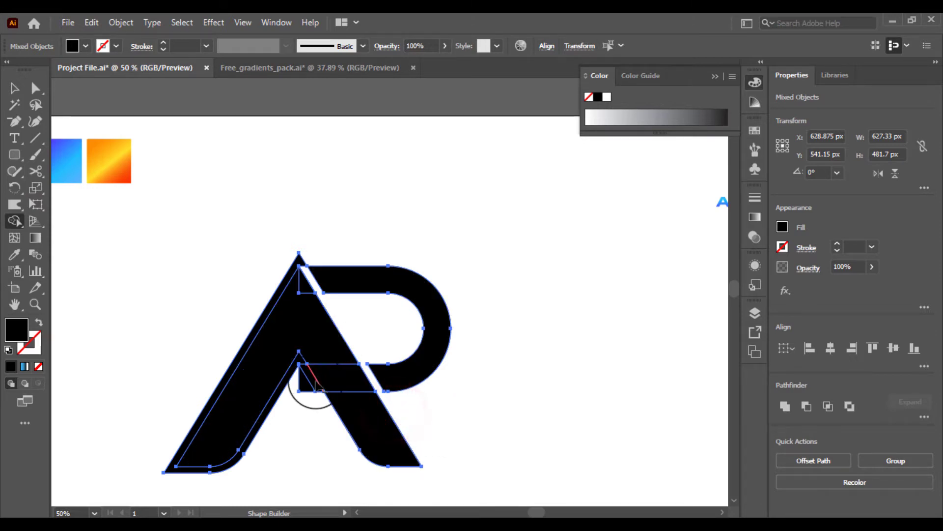
{"action": "left_click", "coordinate": [298, 357], "text": "alt"}
{"action": "mouse_move", "coordinate": [305, 290]}
{"action": "left_mouse_down"}
{"action": "mouse_move", "coordinate": [337, 382]}
{"action": "mouse_move", "coordinate": [364, 400]}
{"action": "mouse_move", "coordinate": [306, 282]}
{"action": "mouse_move", "coordinate": [262, 314]}
{"action": "left_mouse_up"}
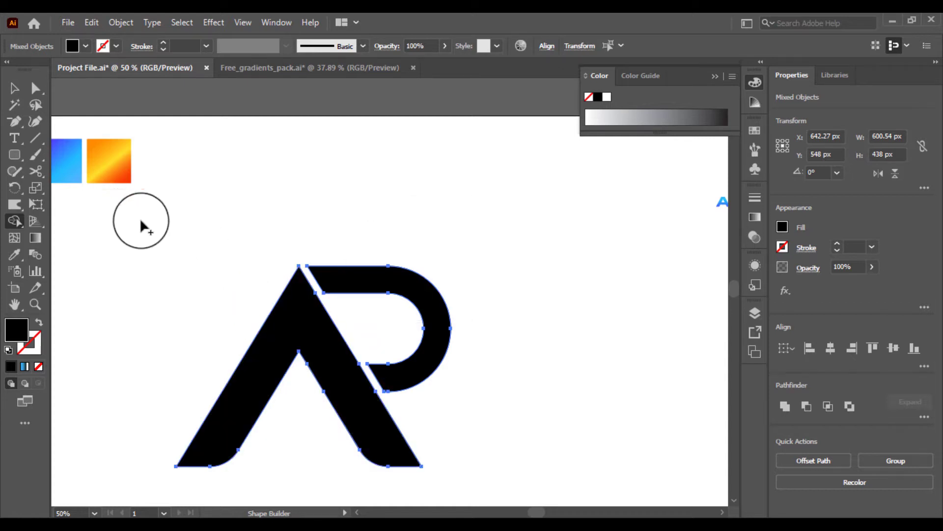
Step: Delete the surplus anchor points along the outer and inner edges of the letter A's right leg
{"action": "key", "text": "ctrl+plus"}
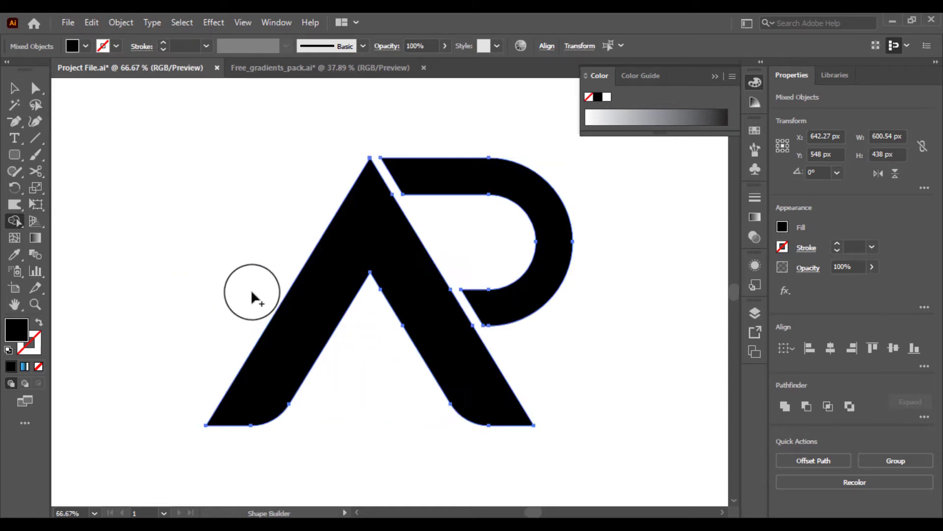
{"action": "left_click_drag", "start_coordinate": [280, 308], "coordinate": [238, 371]}
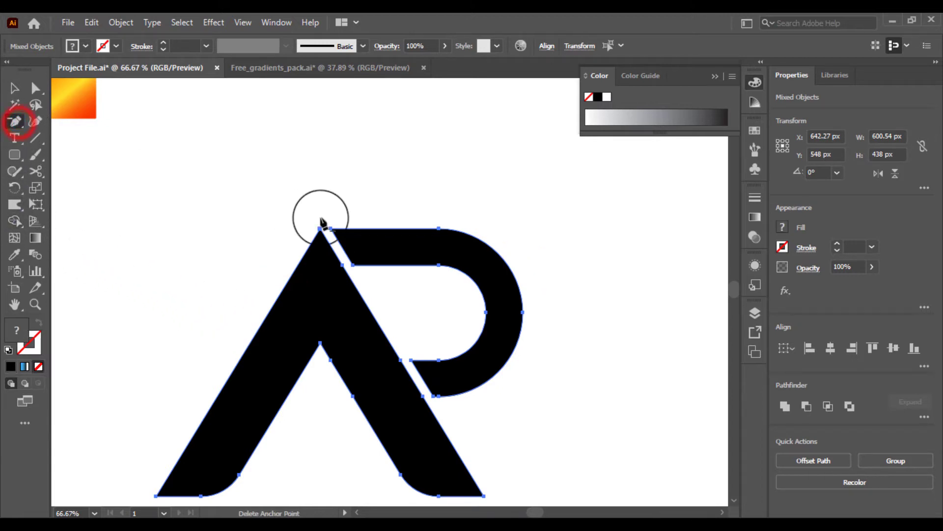
{"action": "left_click", "coordinate": [343, 265]}
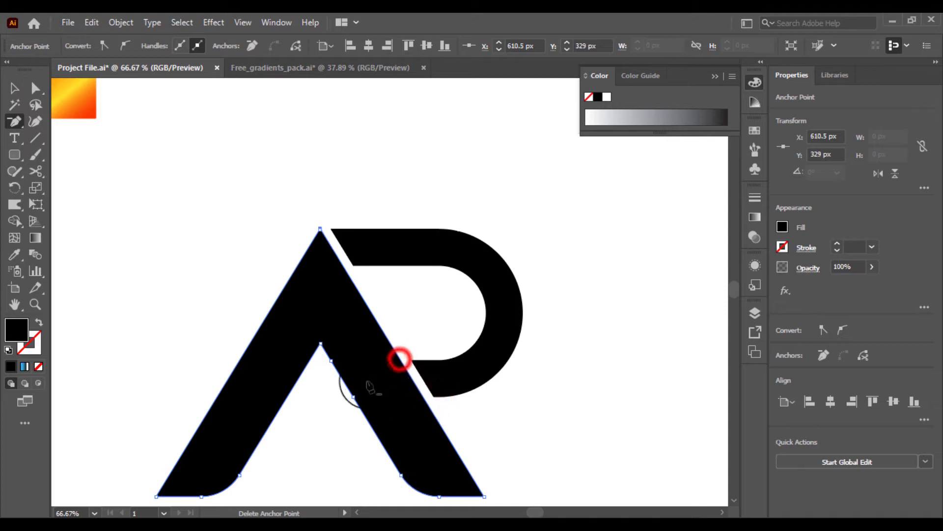
{"action": "left_click", "coordinate": [352, 396]}
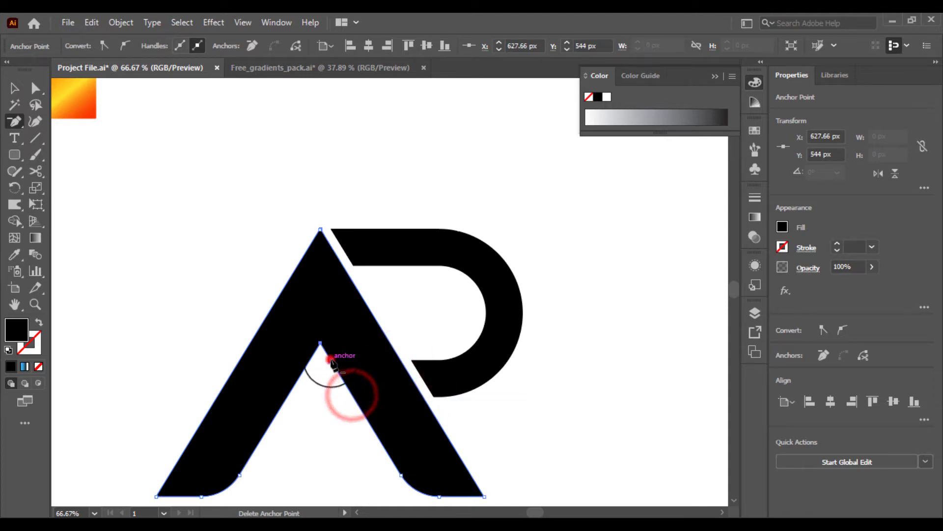
{"action": "left_click", "coordinate": [329, 360]}
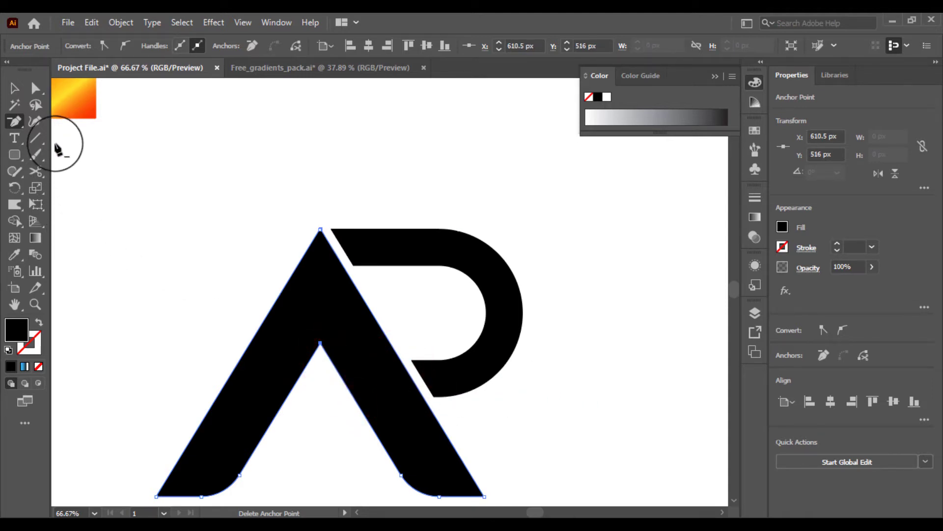
{"action": "left_click", "coordinate": [15, 88]}
{"action": "left_click", "coordinate": [116, 169]}
{"action": "left_click", "coordinate": [485, 296]}
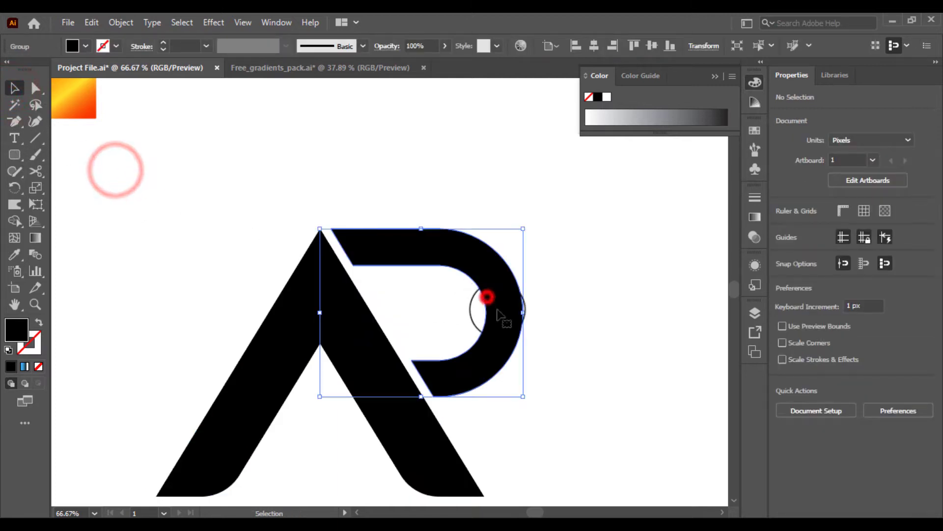
{"action": "left_click_drag", "start_coordinate": [565, 348], "coordinate": [463, 330]}
{"action": "left_click", "coordinate": [392, 323]}
{"action": "left_click", "coordinate": [499, 338]}
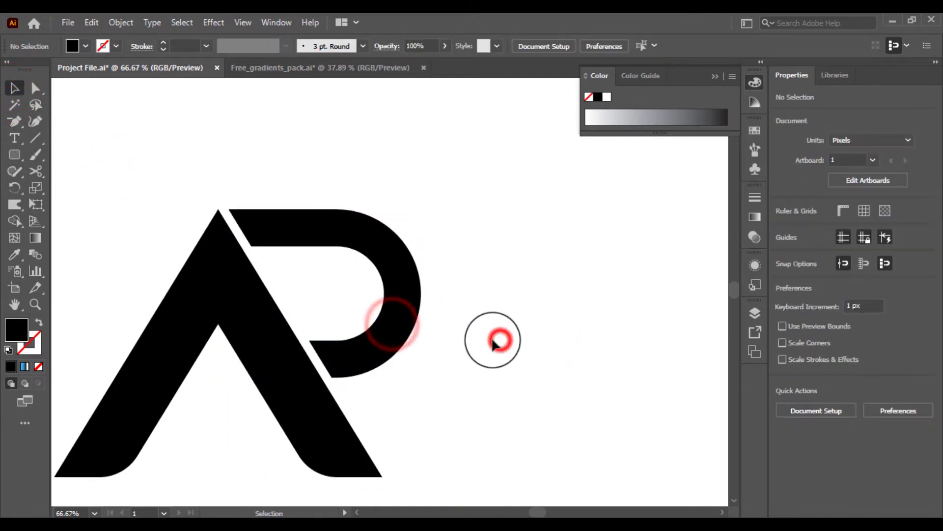
Step: Paste a copy of the upper bowl and place it beside the A's right leg with its bottom edge on the A's baseline
{"action": "left_click", "coordinate": [401, 331]}
{"action": "right_click", "coordinate": [400, 331]}
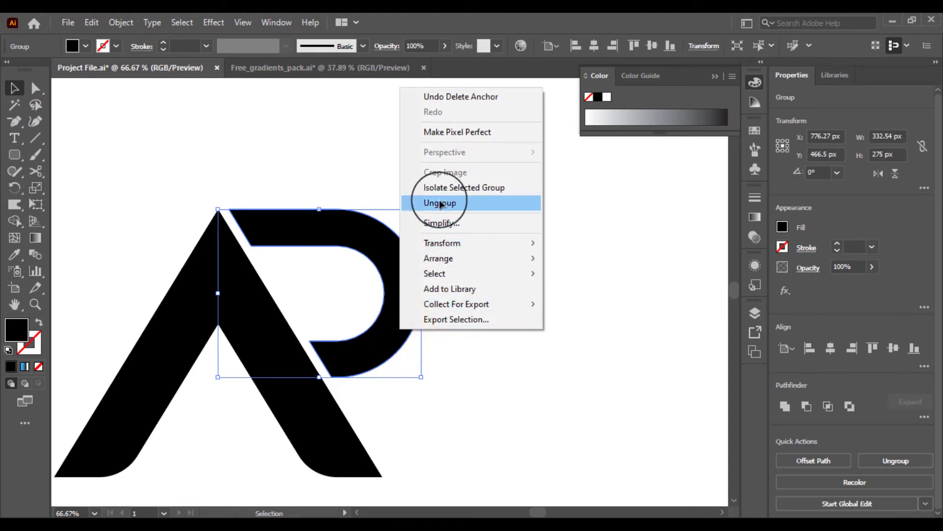
{"action": "left_click", "coordinate": [317, 222]}
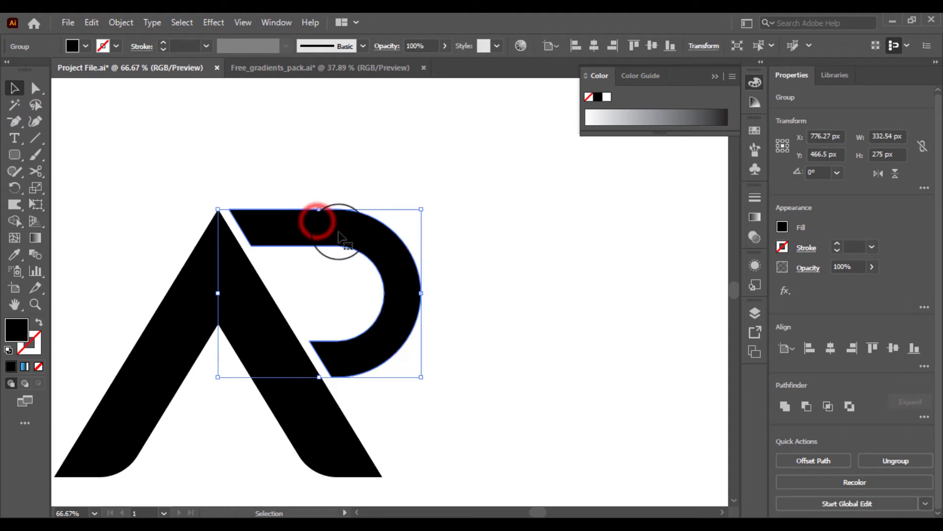
{"action": "left_click", "coordinate": [91, 22]}
{"action": "left_click", "coordinate": [115, 89]}
{"action": "left_click", "coordinate": [91, 22]}
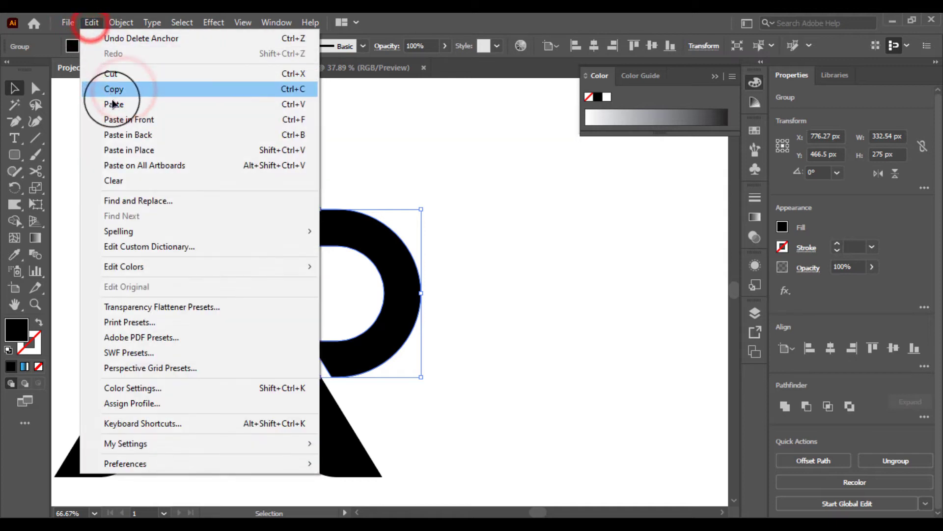
{"action": "left_click", "coordinate": [115, 101]}
{"action": "left_click_drag", "start_coordinate": [471, 306], "coordinate": [465, 407]}
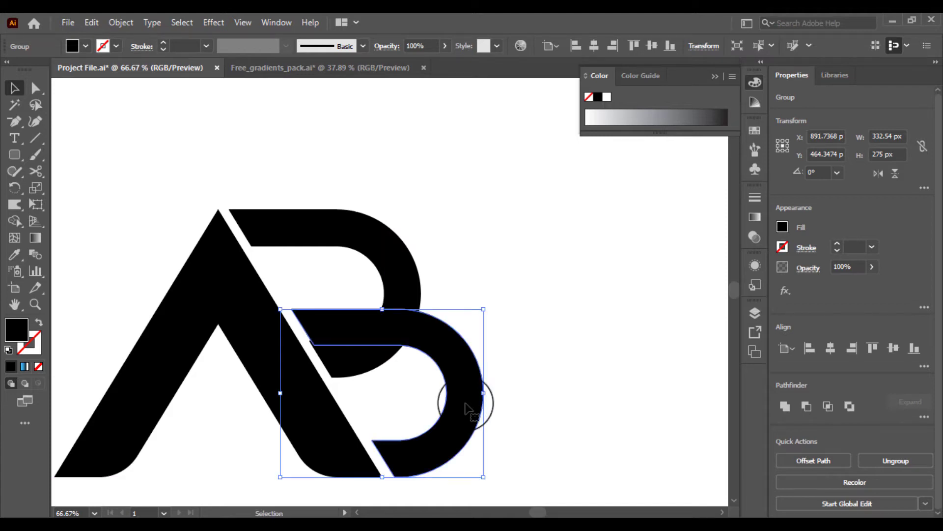
{"action": "left_click", "coordinate": [532, 333]}
{"action": "left_click_drag", "start_coordinate": [495, 252], "coordinate": [399, 332]}
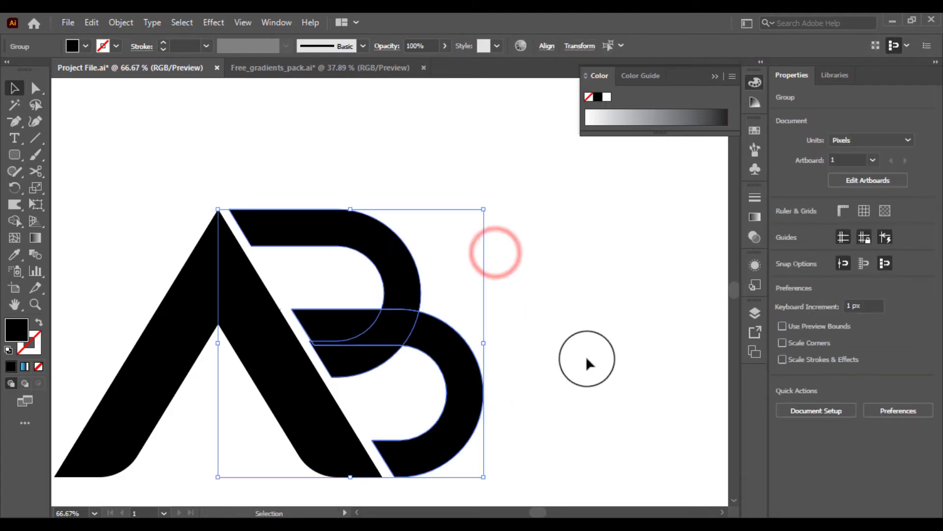
{"action": "left_click", "coordinate": [590, 354]}
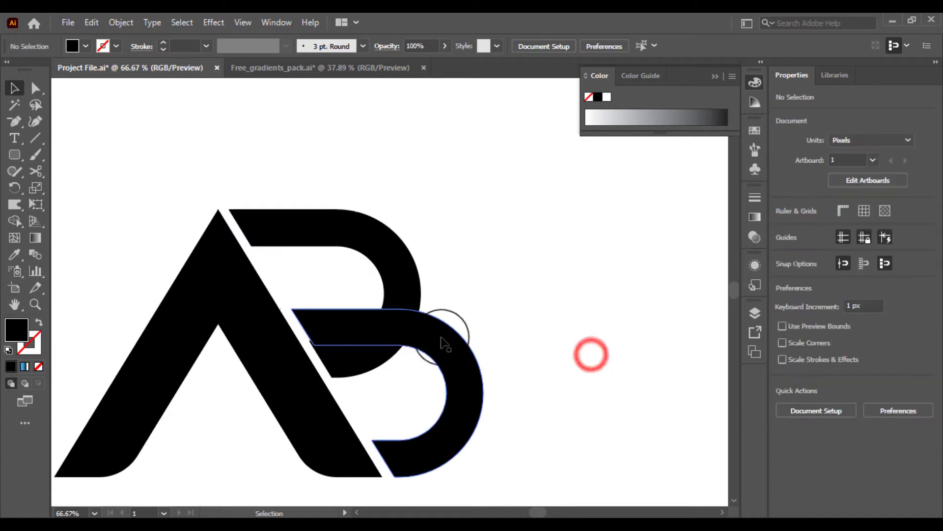
{"action": "left_click", "coordinate": [373, 325]}
{"action": "left_click", "coordinate": [528, 308]}
{"action": "left_click", "coordinate": [359, 312]}
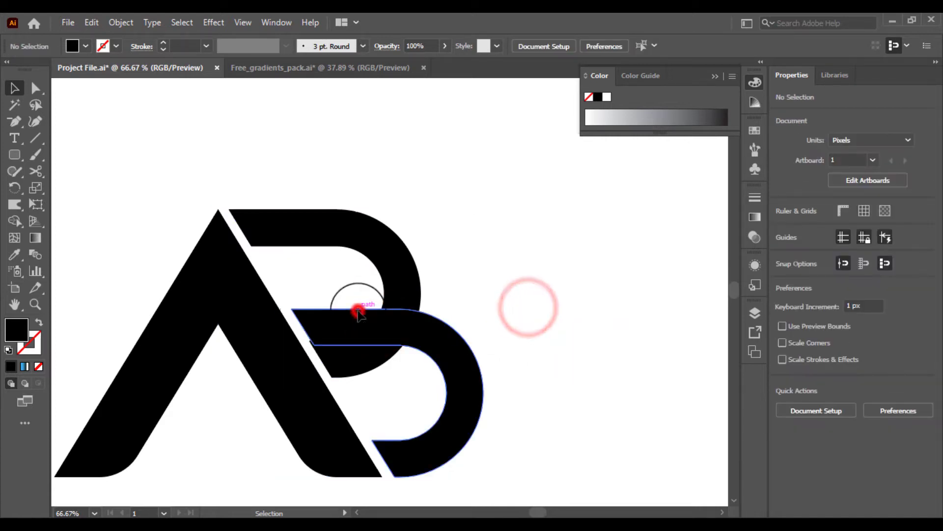
Step: Remove the lower bowl's upper bar and merge the overlap into the upper bowl with the Shape Builder
{"action": "left_click_drag", "start_coordinate": [491, 250], "coordinate": [389, 358]}
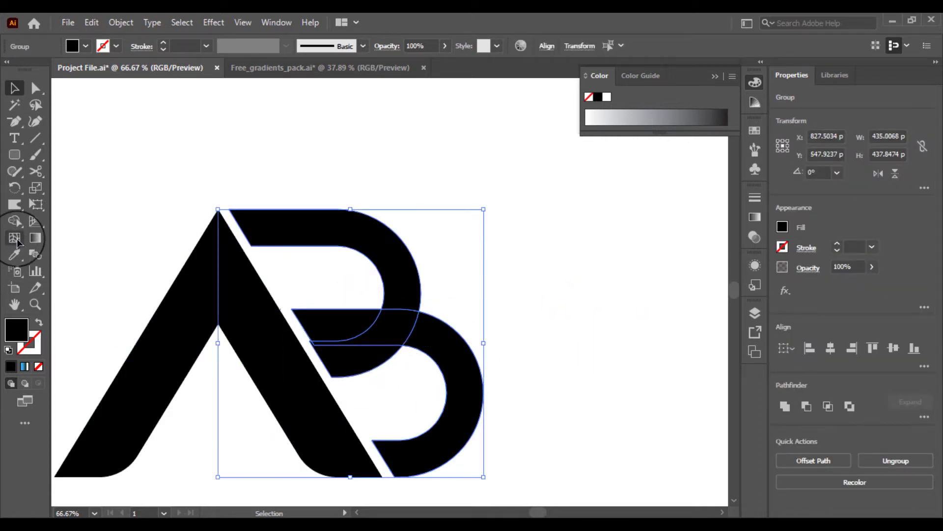
{"action": "left_click", "coordinate": [14, 220]}
{"action": "left_click", "coordinate": [328, 314], "text": "alt"}
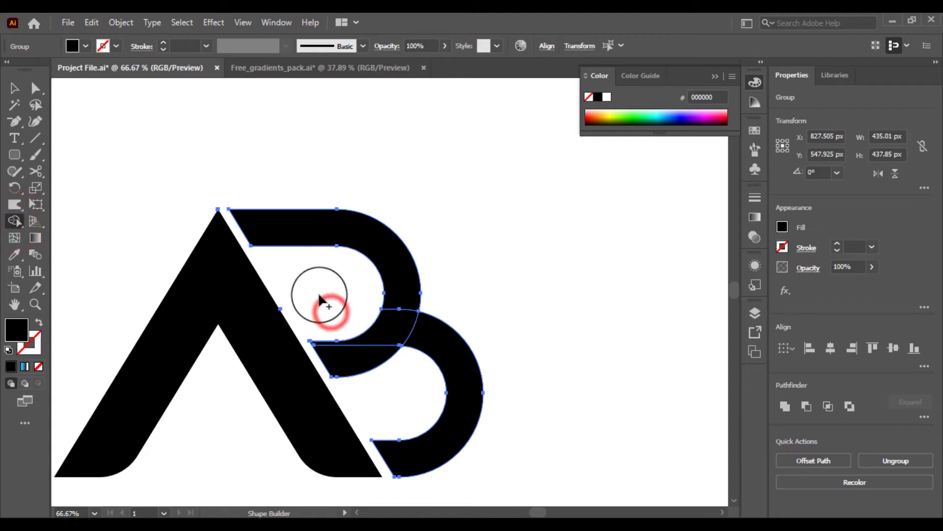
{"action": "left_click_drag", "start_coordinate": [420, 299], "coordinate": [386, 354]}
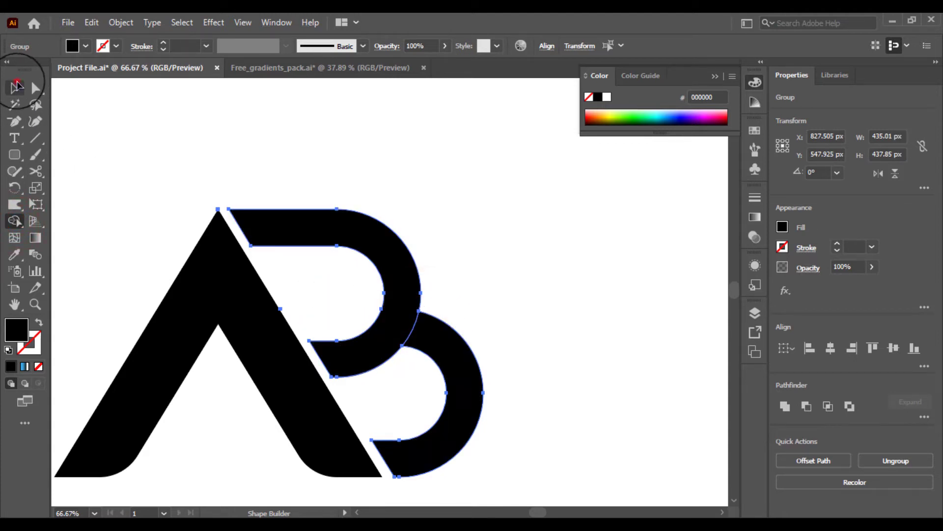
{"action": "left_click", "coordinate": [15, 86]}
{"action": "left_click", "coordinate": [165, 143]}
{"action": "left_click", "coordinate": [429, 342]}
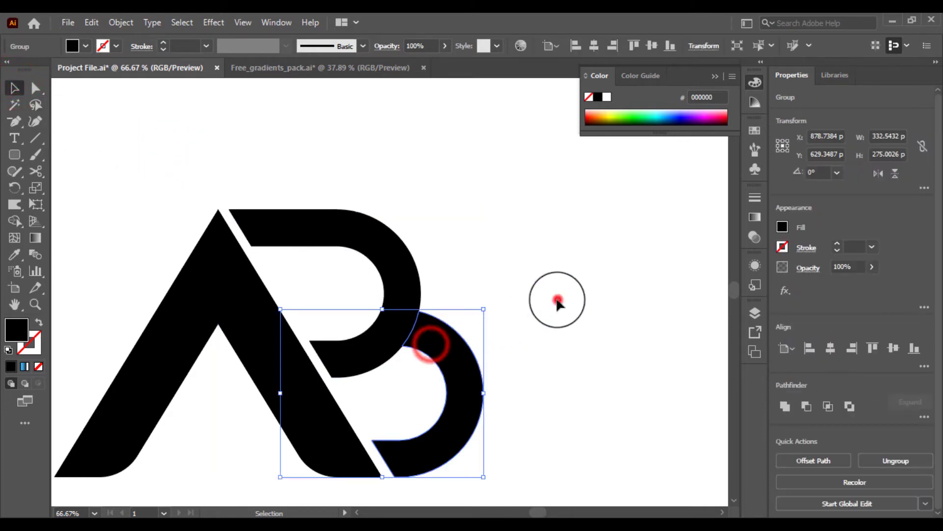
{"action": "left_click", "coordinate": [558, 301]}
Step: Delete the stray anchor point left midway along the outer edge of the A's right leg
{"action": "left_click", "coordinate": [264, 344]}
{"action": "left_click", "coordinate": [34, 100]}
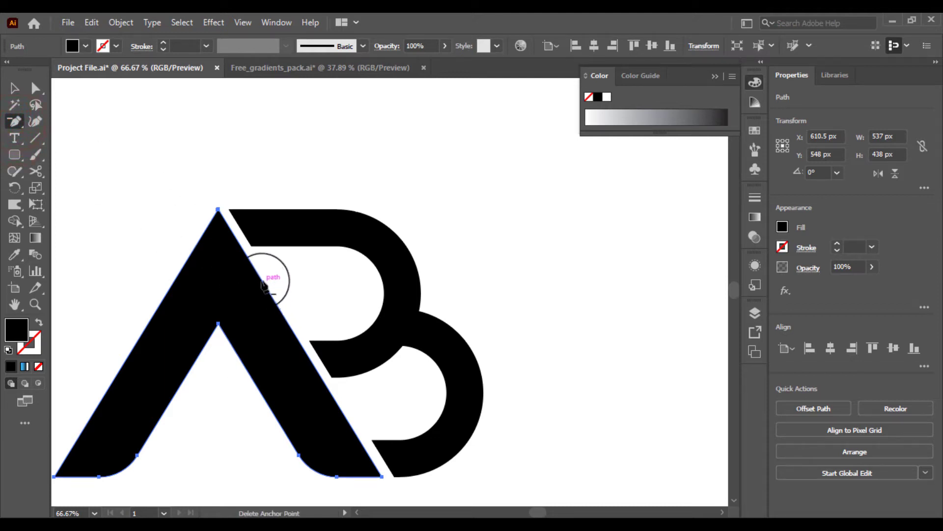
{"action": "left_click", "coordinate": [15, 88]}
{"action": "left_click", "coordinate": [35, 87]}
{"action": "left_click_drag", "start_coordinate": [146, 126], "coordinate": [421, 376]}
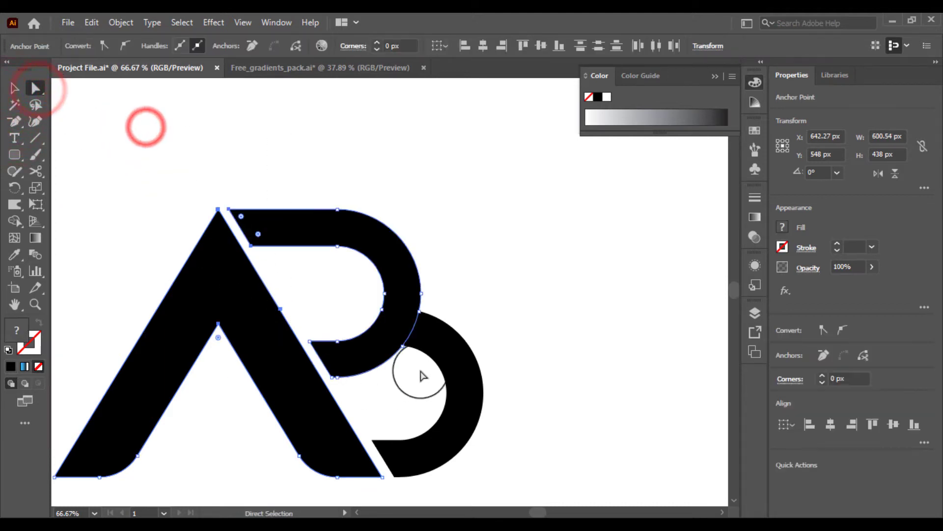
{"action": "left_click", "coordinate": [14, 123]}
{"action": "left_click", "coordinate": [281, 310]}
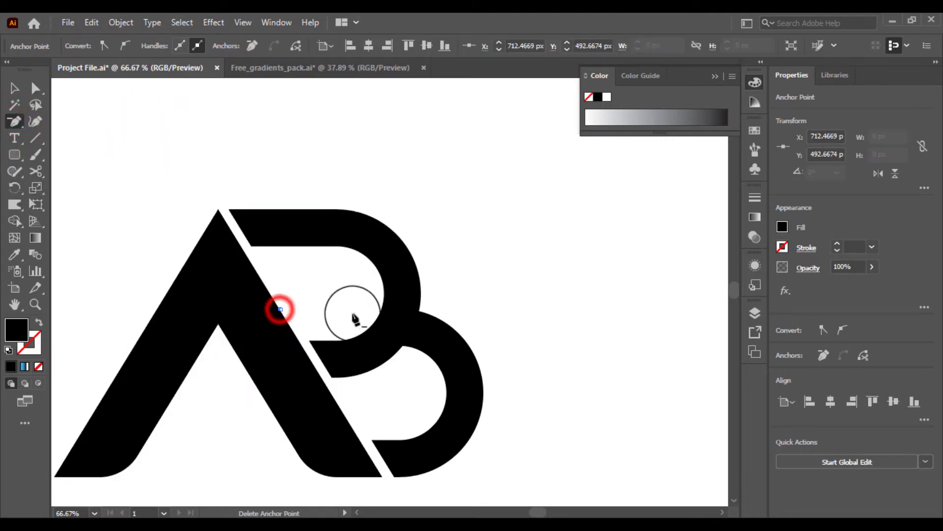
{"action": "left_click", "coordinate": [282, 310]}
{"action": "left_click", "coordinate": [282, 310]}
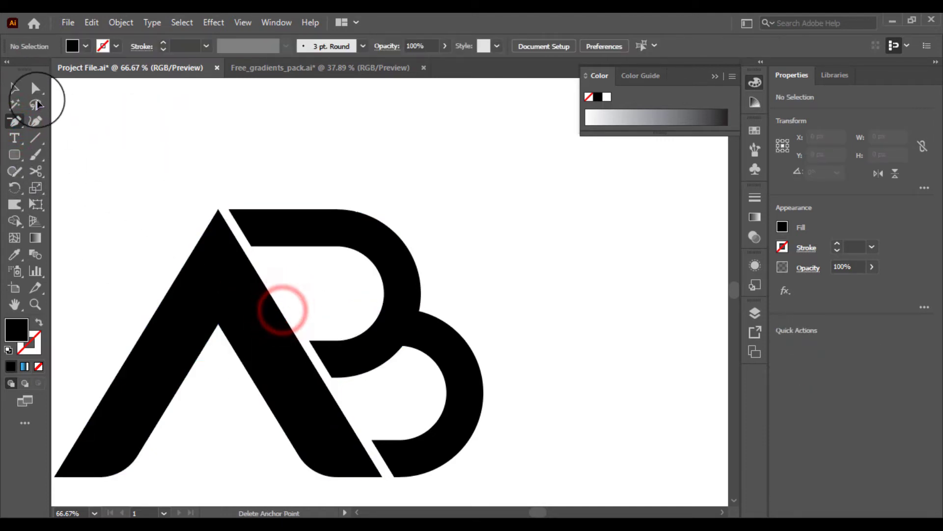
{"action": "left_click", "coordinate": [16, 89]}
{"action": "left_click", "coordinate": [149, 121]}
{"action": "left_click", "coordinate": [509, 322]}
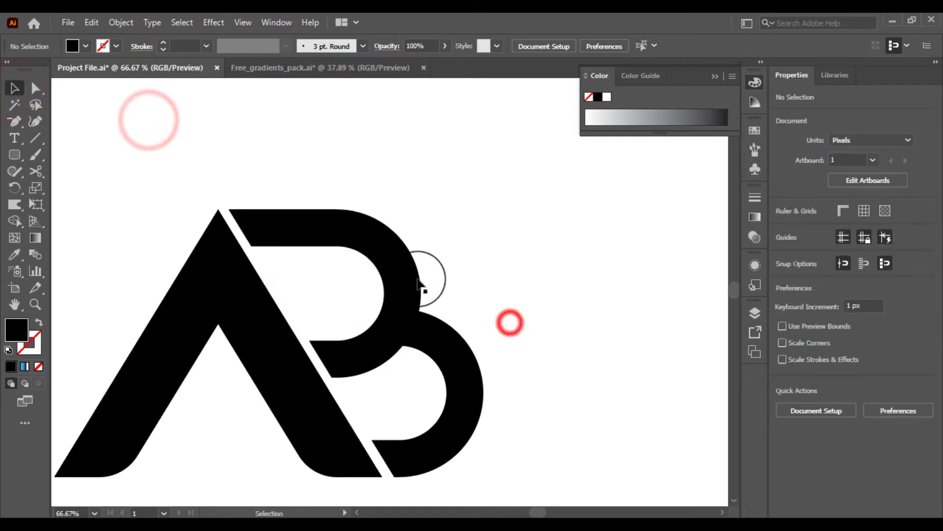
Step: Offset the upper bowl's path by 15 px with Miter joins and a miter limit of 4
{"action": "left_click", "coordinate": [415, 273]}
{"action": "left_click", "coordinate": [128, 22]}
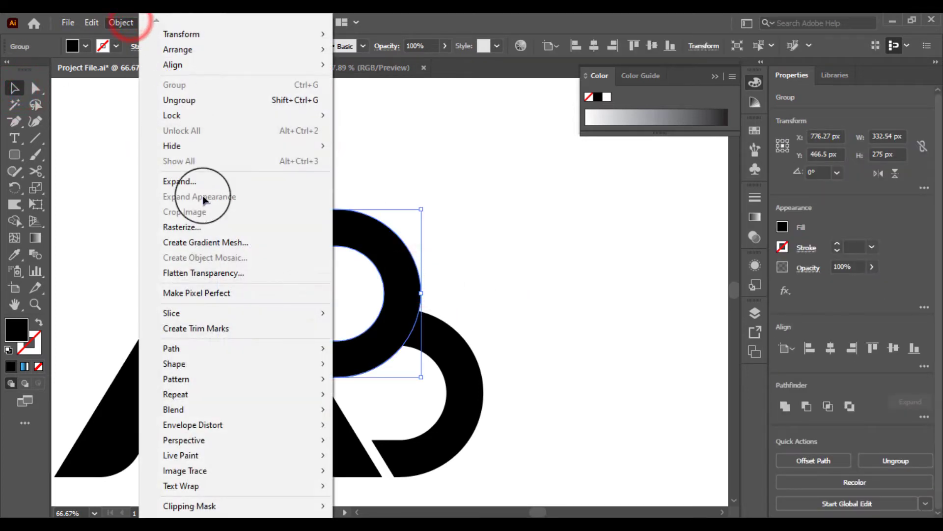
{"action": "mouse_move", "coordinate": [251, 363]}
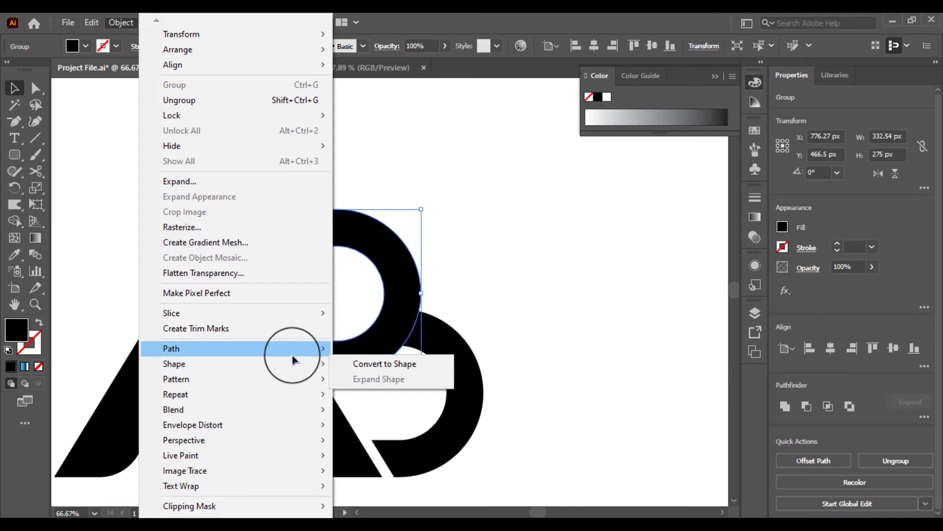
{"action": "mouse_move", "coordinate": [293, 349]}
{"action": "left_click", "coordinate": [376, 395]}
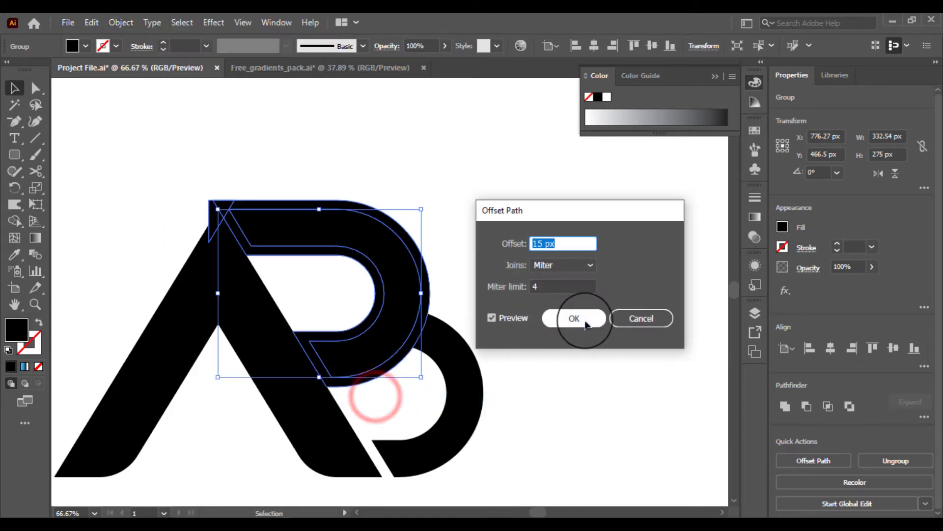
{"action": "left_click", "coordinate": [582, 318]}
Step: Remove the offset strips around the upper bowl and the leftover pieces at the A's apex with the Shape Builder, cutting a gap between the bowls
{"action": "left_click_drag", "start_coordinate": [304, 167], "coordinate": [353, 418]}
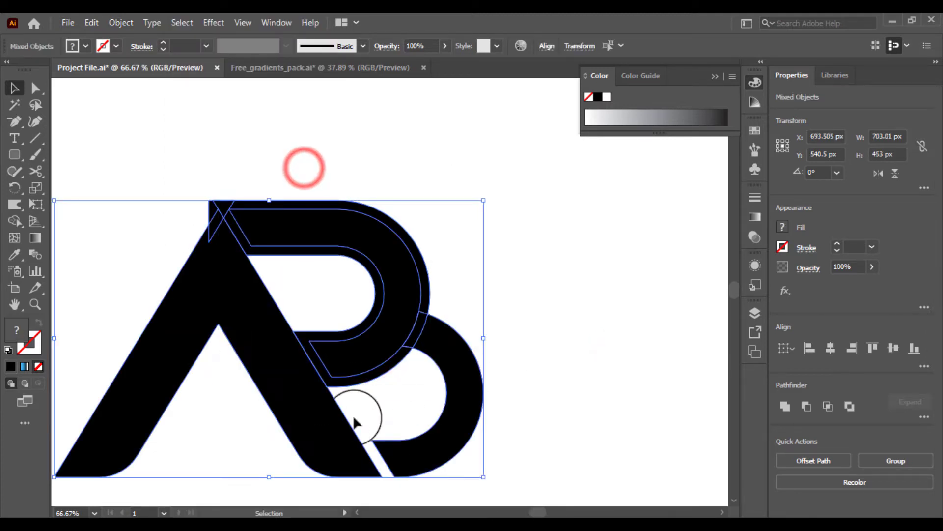
{"action": "left_click", "coordinate": [14, 221]}
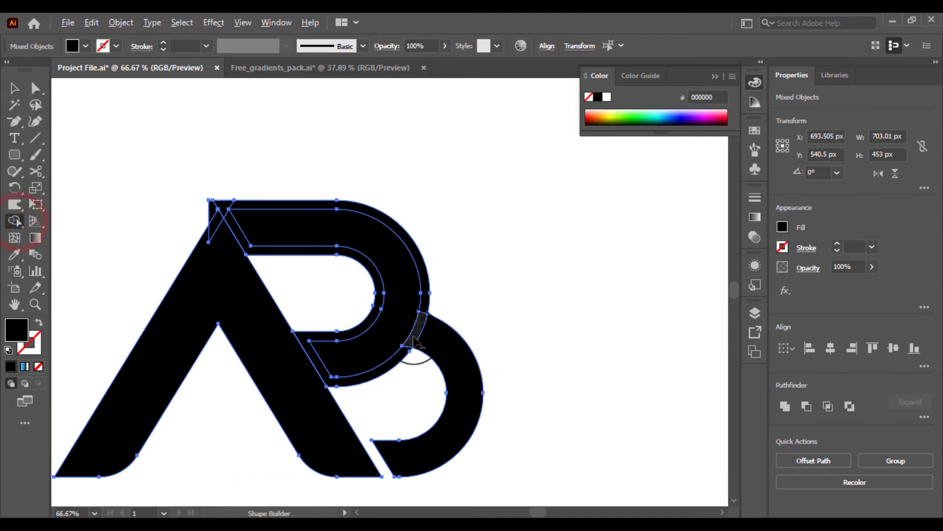
{"action": "left_click_drag", "start_coordinate": [424, 317], "coordinate": [457, 288]}
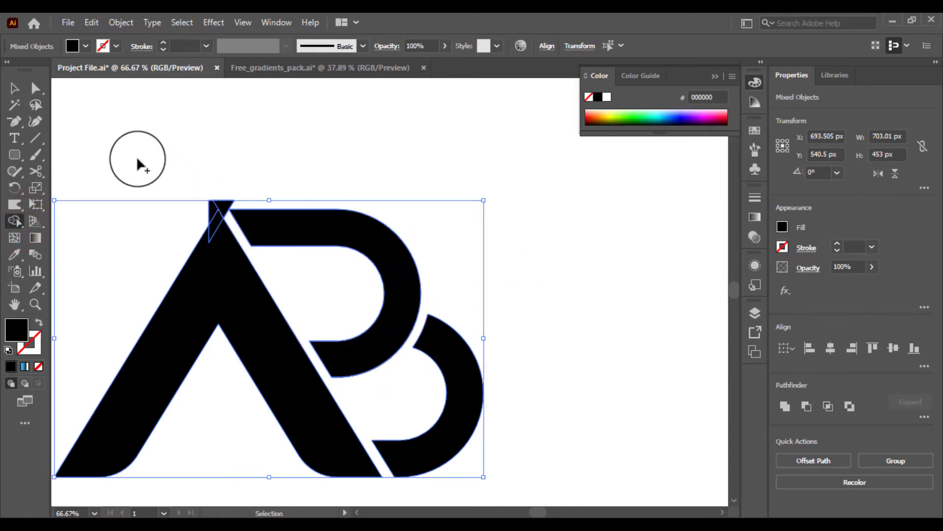
{"action": "key", "text": "ctrl+plus"}
{"action": "key", "text": "ctrl+plus"}
{"action": "left_click_drag", "start_coordinate": [176, 157], "coordinate": [263, 403]}
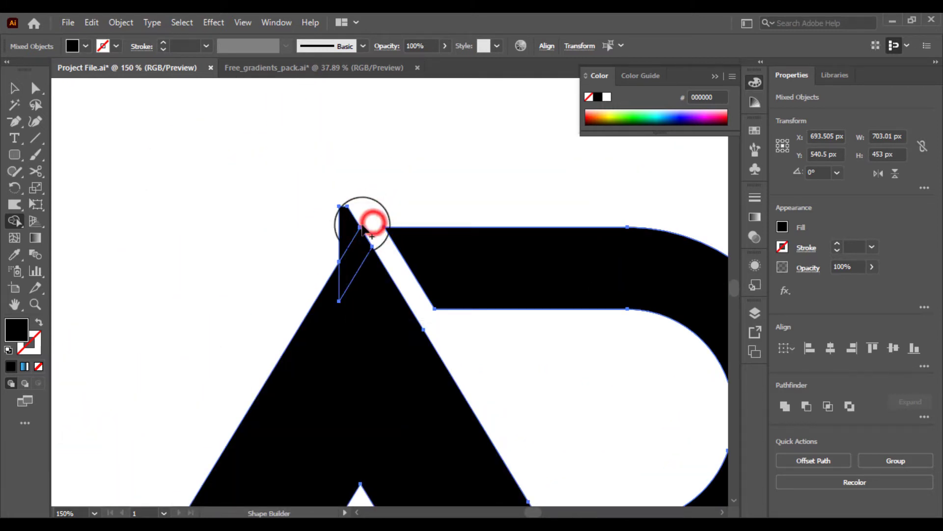
{"action": "left_click", "coordinate": [355, 268]}
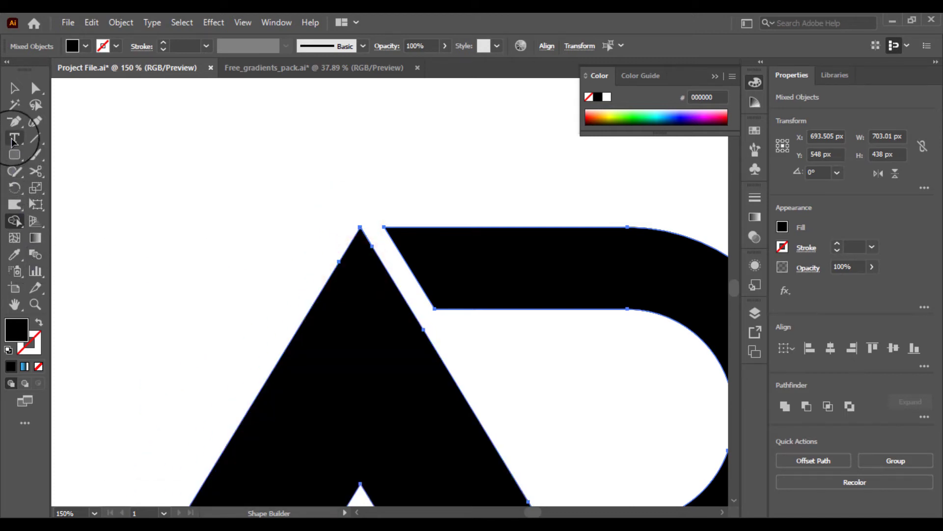
Step: Delete the surplus anchor points along both outer edges just below the A's apex
{"action": "left_click", "coordinate": [14, 121]}
{"action": "left_click", "coordinate": [361, 227]}
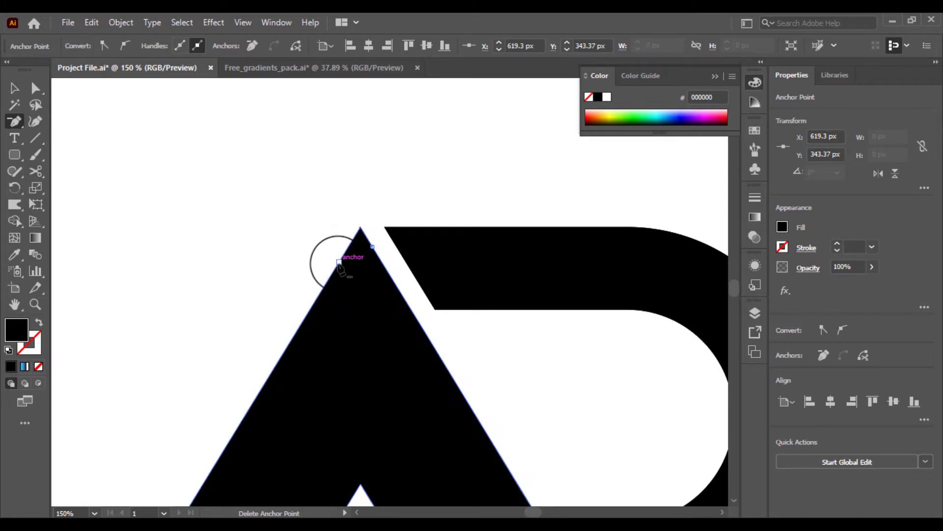
{"action": "left_click", "coordinate": [373, 246]}
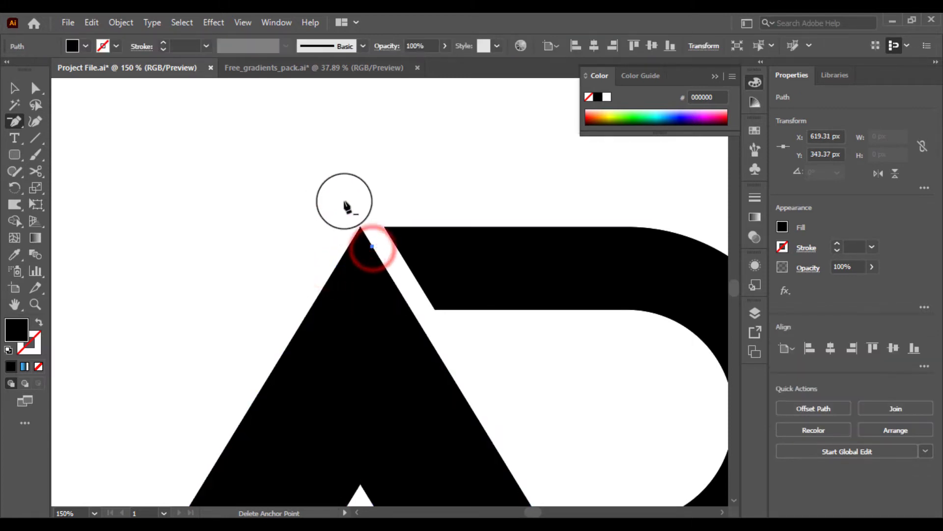
{"action": "left_click", "coordinate": [373, 247]}
{"action": "left_click", "coordinate": [373, 247]}
{"action": "left_click", "coordinate": [374, 247]}
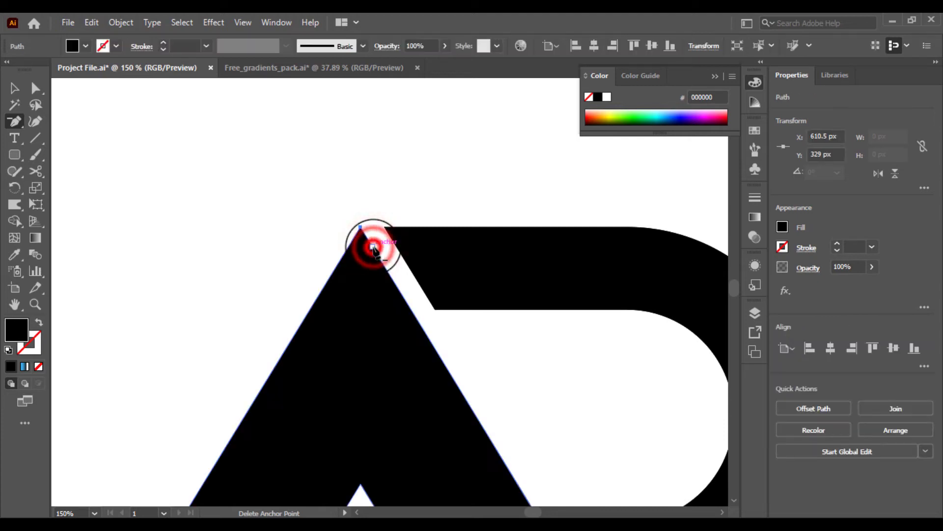
{"action": "left_click", "coordinate": [374, 248]}
{"action": "left_click", "coordinate": [373, 247]}
{"action": "left_click", "coordinate": [372, 247]}
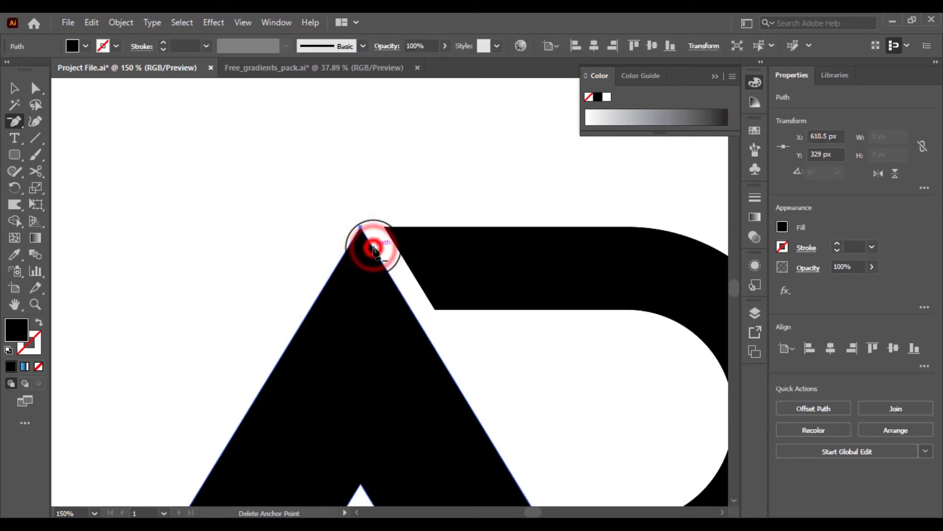
Step: Remove the tiny square notch at the A's tip by deleting its surplus anchor points
{"action": "key", "text": "ctrl+equal"}
{"action": "key", "text": "ctrl+equal"}
{"action": "key", "text": "ctrl+equal"}
{"action": "key", "text": "ctrl+equal"}
{"action": "key", "text": "ctrl+equal"}
{"action": "key", "text": "ctrl+equal"}
{"action": "key", "text": "ctrl+equal"}
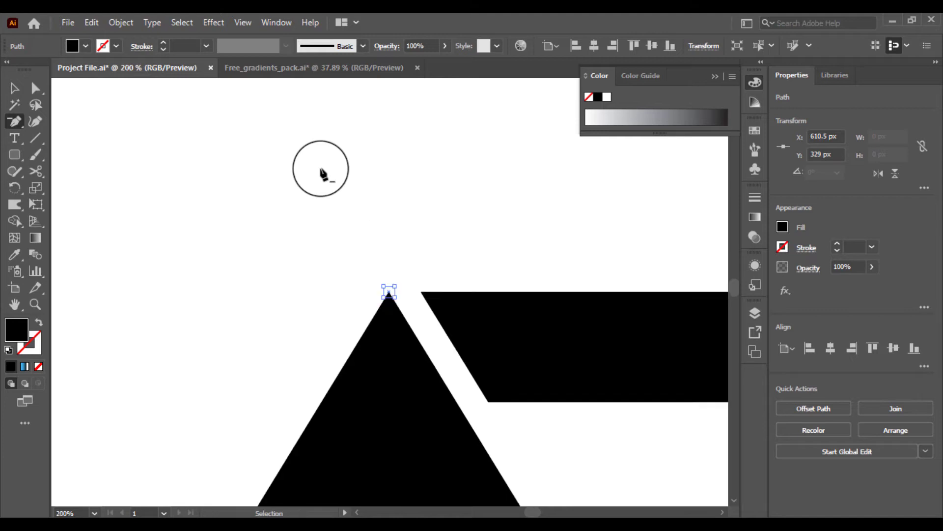
{"action": "key", "text": "ctrl+equal"}
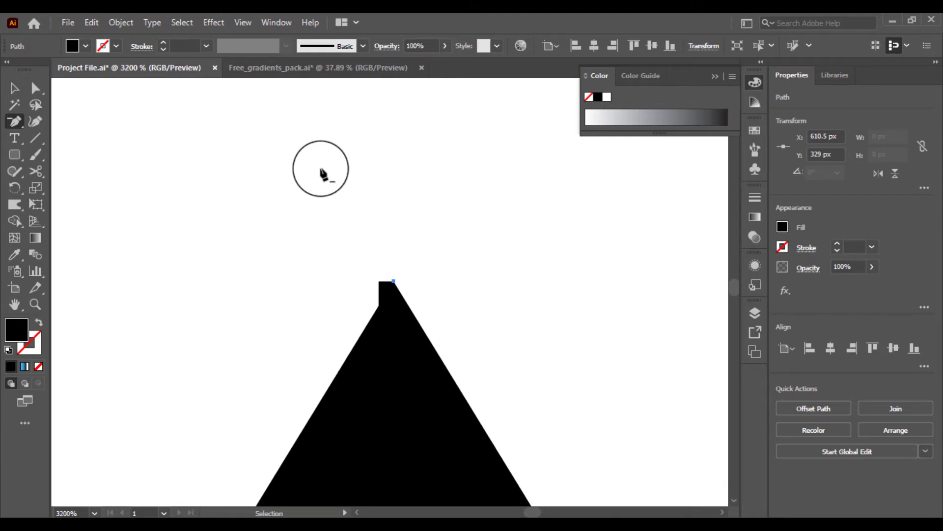
{"action": "left_click", "coordinate": [379, 283]}
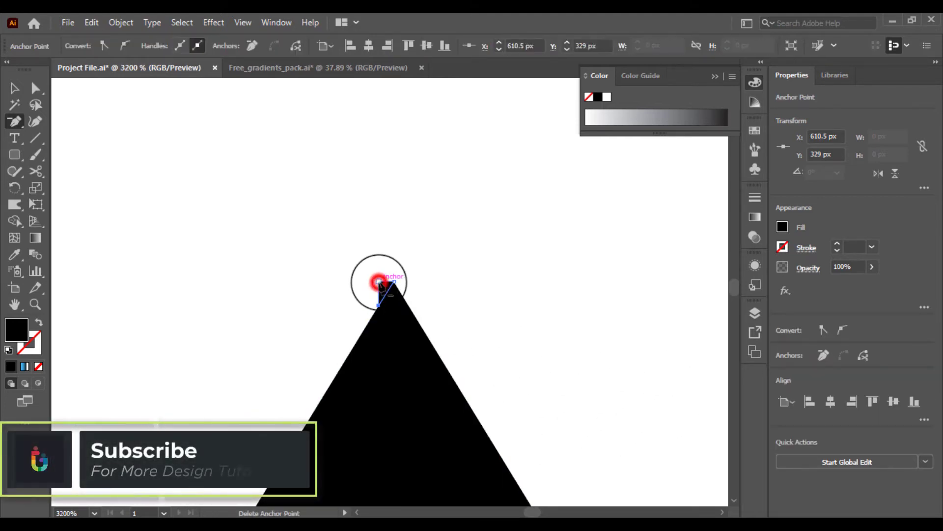
{"action": "left_click_drag", "start_coordinate": [379, 283], "coordinate": [381, 285]}
{"action": "left_click", "coordinate": [379, 305]}
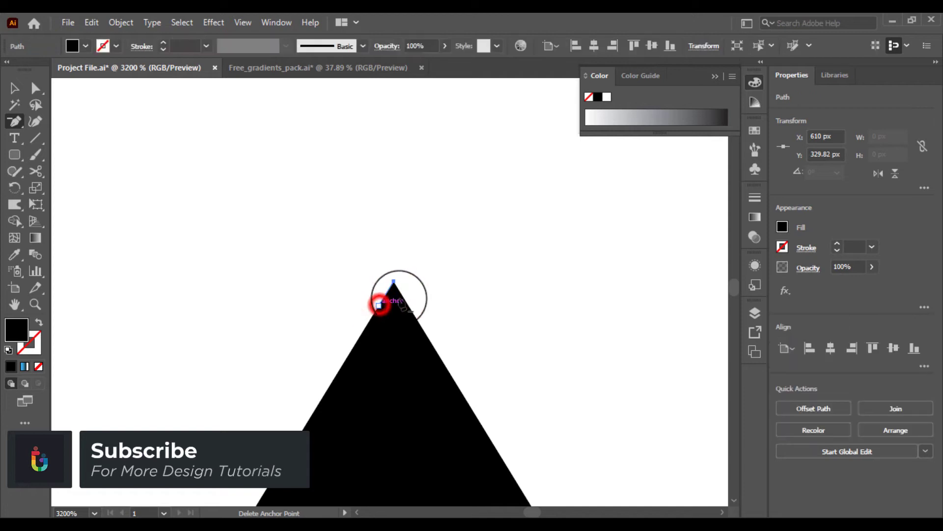
{"action": "left_click", "coordinate": [393, 281]}
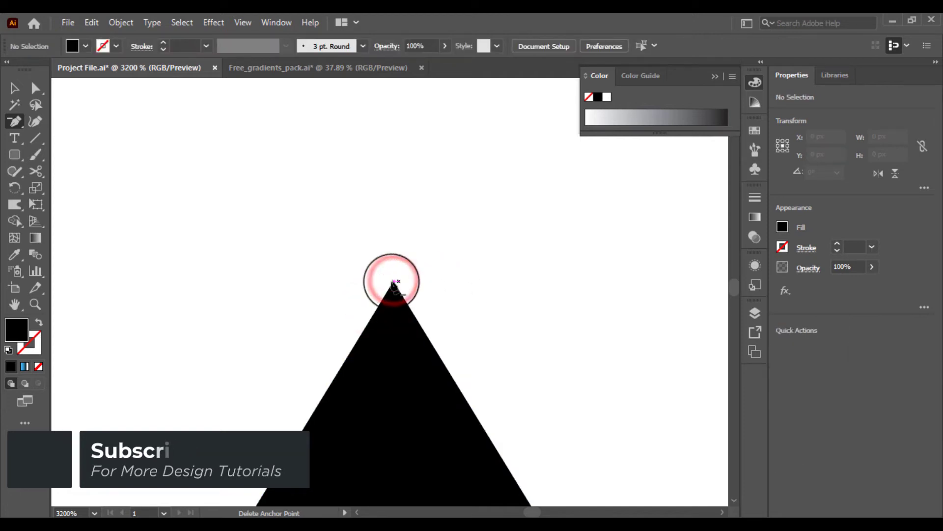
{"action": "left_click", "coordinate": [395, 282]}
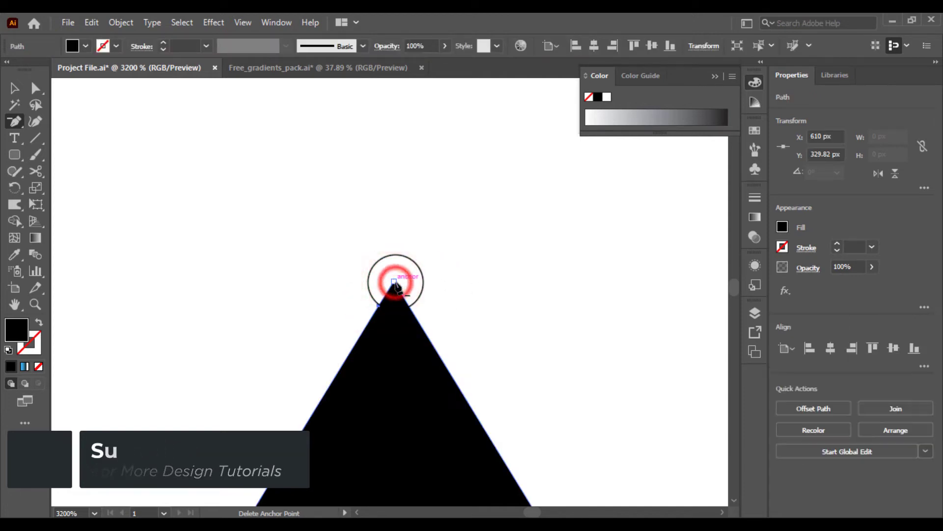
{"action": "left_click", "coordinate": [395, 282]}
{"action": "key", "text": "ctrl+z"}
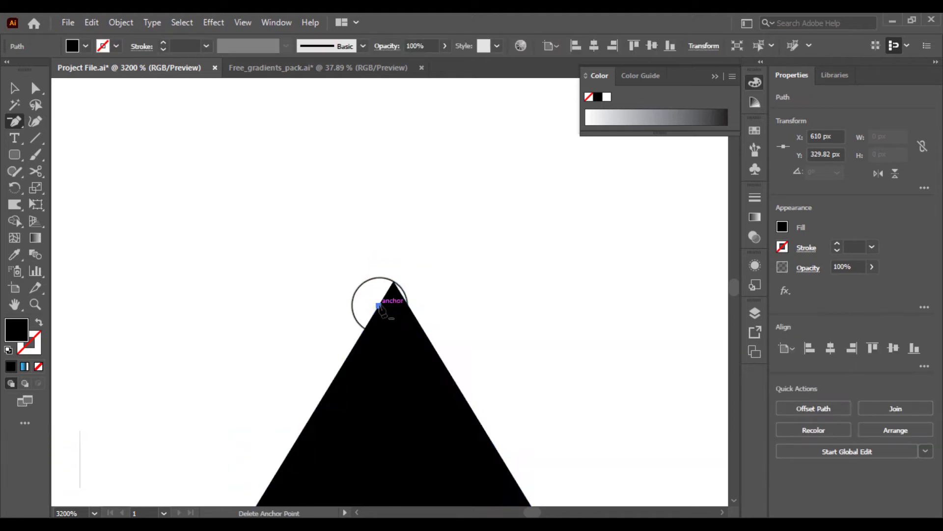
Step: Delete the leftover anchor point on the left edge just below the A's tip and deselect everything
{"action": "left_click", "coordinate": [379, 305]}
{"action": "left_click", "coordinate": [380, 305]}
{"action": "left_click", "coordinate": [380, 306]}
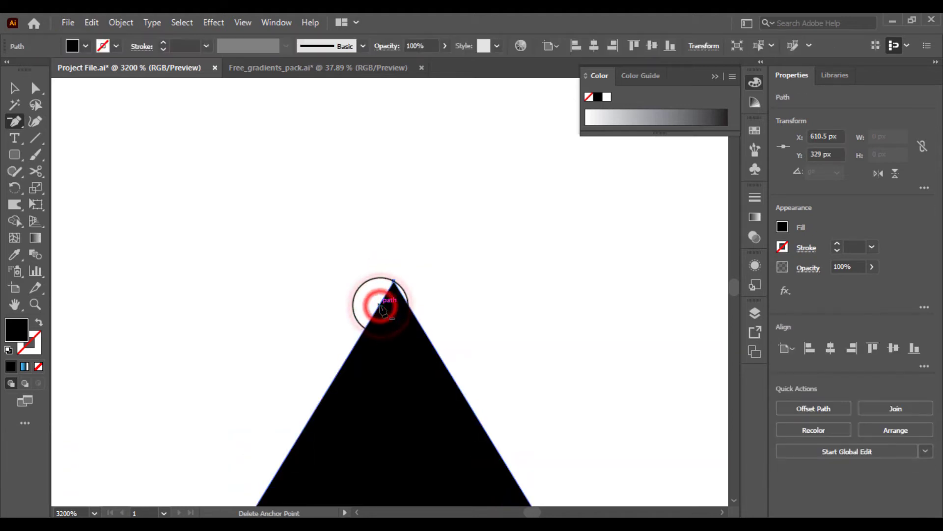
{"action": "left_click", "coordinate": [393, 282]}
{"action": "key", "text": "ctrl+z"}
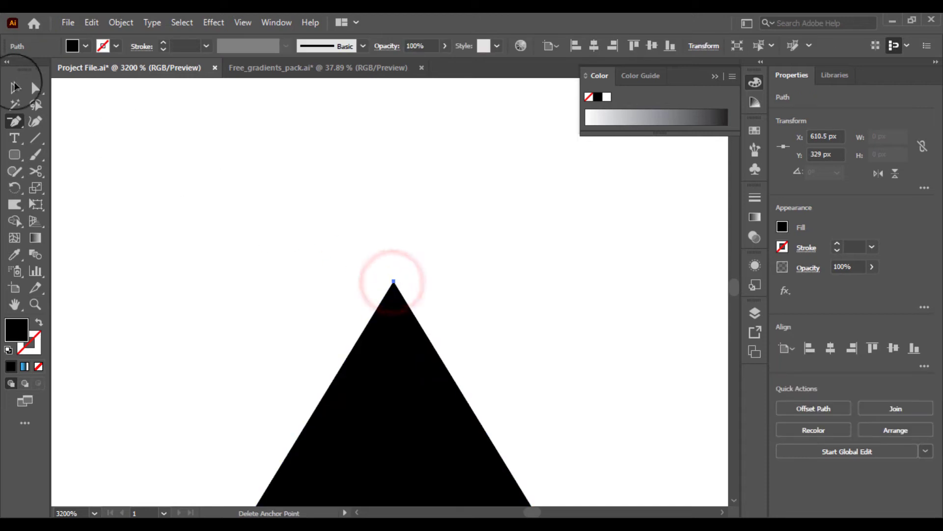
{"action": "left_click", "coordinate": [15, 105]}
{"action": "left_click", "coordinate": [139, 164]}
Step: Select the A and both B bowls together and nudge them 5 px to the right
{"action": "key", "text": "ctrl+minus"}
{"action": "key", "text": "ctrl+minus"}
{"action": "key", "text": "ctrl+minus"}
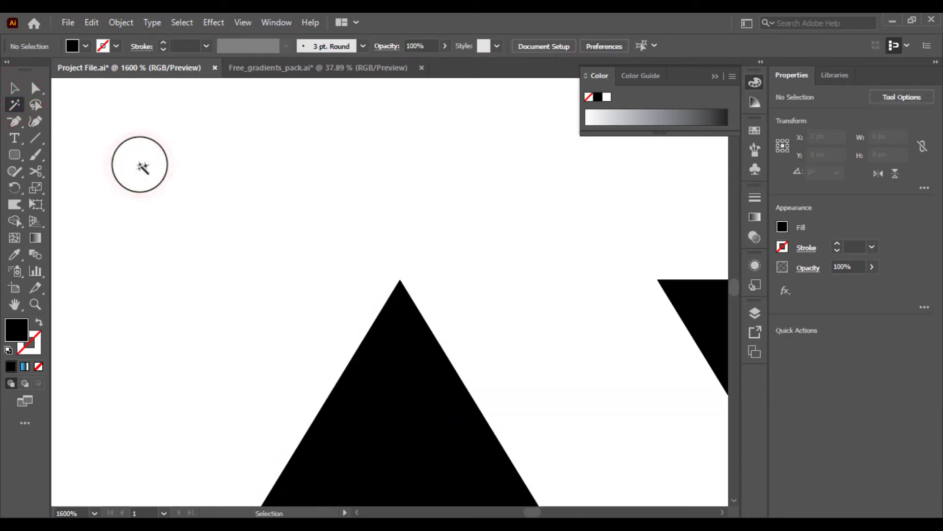
{"action": "key", "text": "ctrl+plus"}
{"action": "key", "text": "ctrl+plus"}
{"action": "key", "text": "ctrl+plus"}
{"action": "key", "text": "ctrl+plus"}
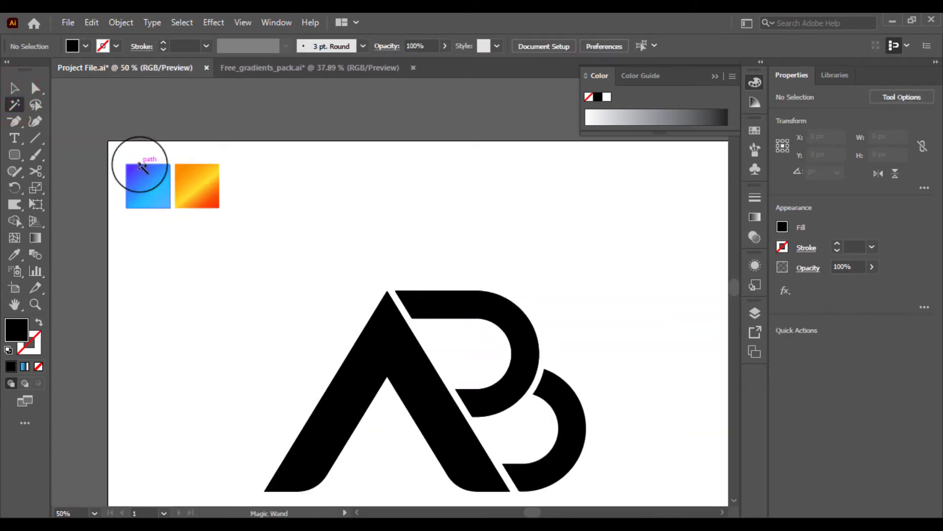
{"action": "left_click", "coordinate": [455, 256]}
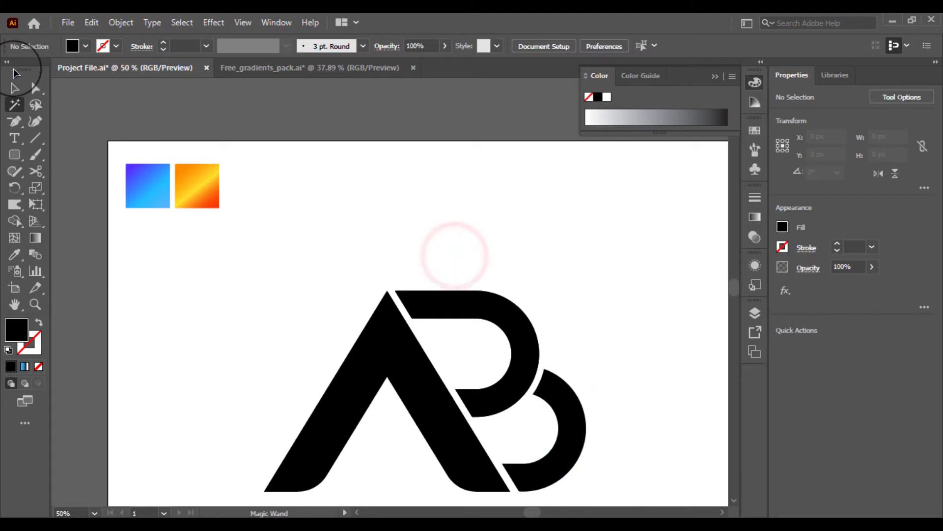
{"action": "left_click", "coordinate": [13, 93]}
{"action": "left_click_drag", "start_coordinate": [447, 239], "coordinate": [583, 288]}
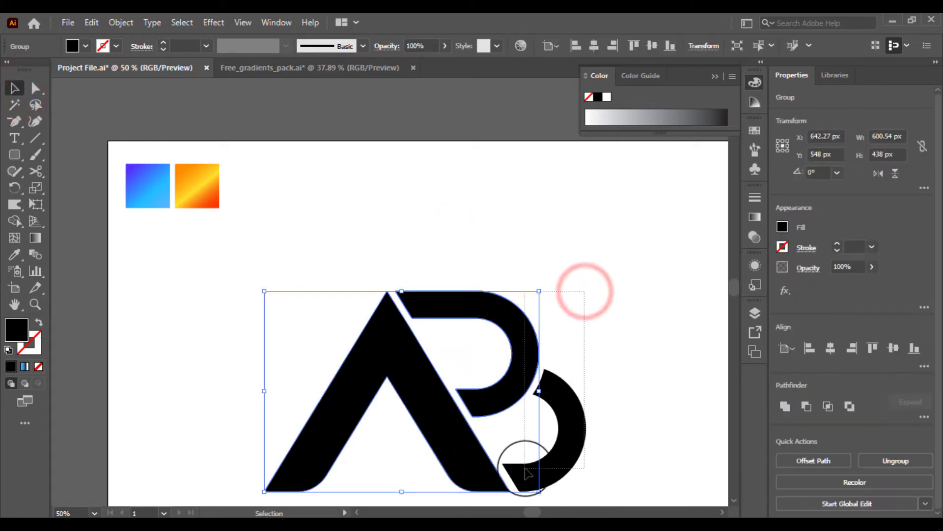
{"action": "key", "text": "Right"}
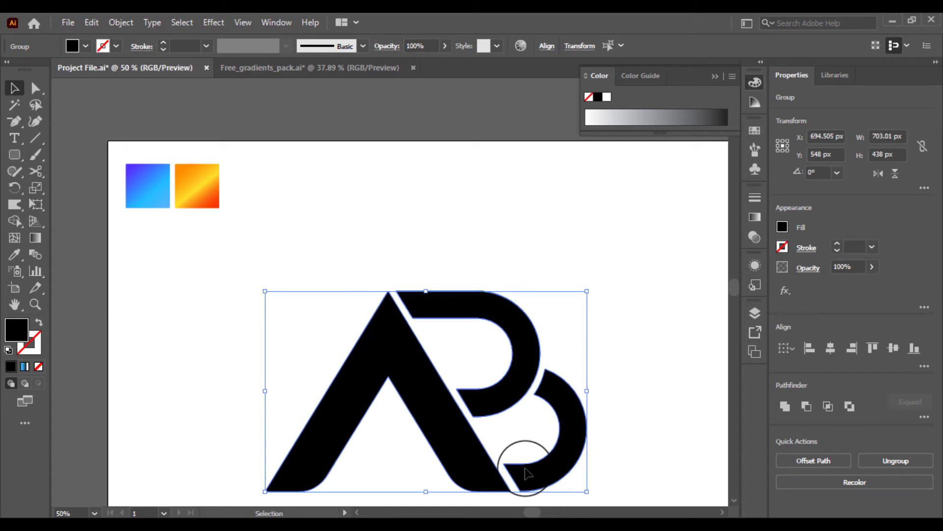
{"action": "left_click", "coordinate": [625, 435]}
Step: Check how the A and the two B bowls are grouped by selecting the parts in turn
{"action": "left_click", "coordinate": [596, 343]}
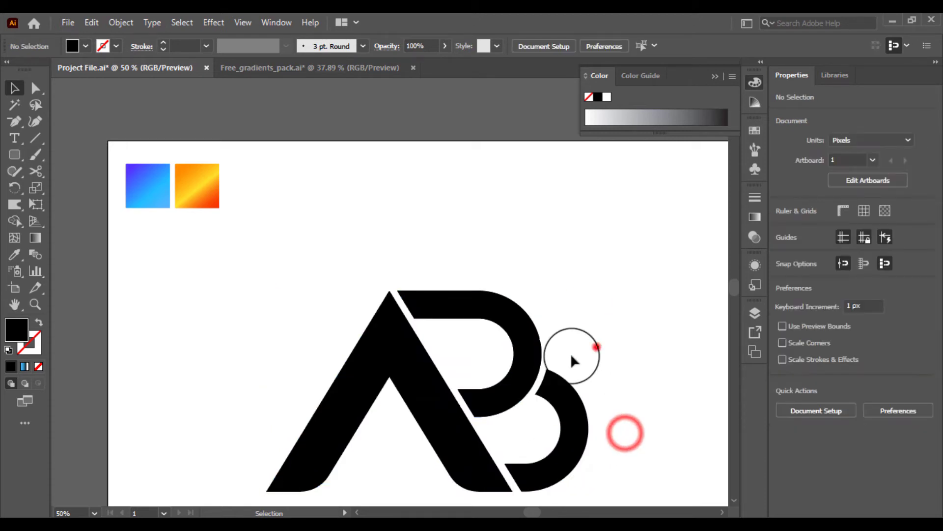
{"action": "left_click", "coordinate": [522, 408]}
{"action": "left_click", "coordinate": [643, 359]}
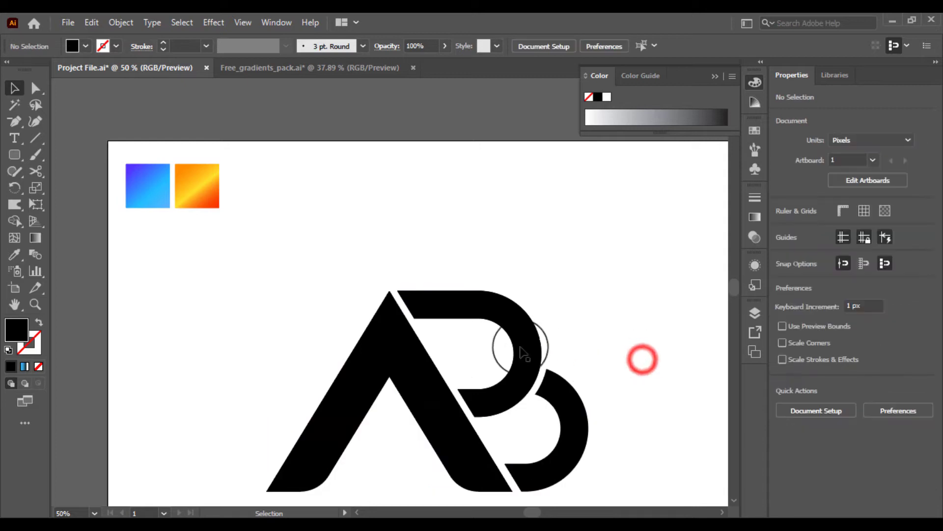
{"action": "left_click", "coordinate": [526, 350]}
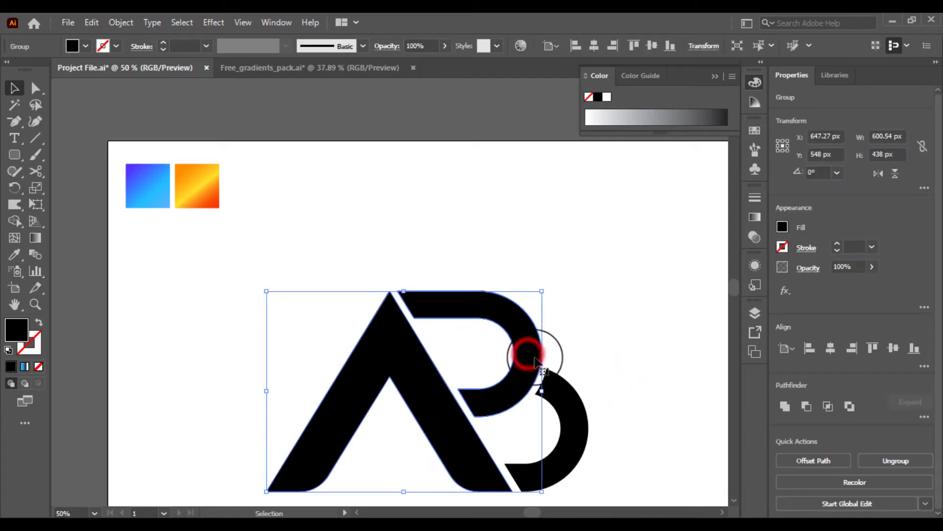
{"action": "left_click", "coordinate": [575, 414], "text": "shift"}
{"action": "left_click", "coordinate": [624, 411]}
{"action": "left_click", "coordinate": [443, 426]}
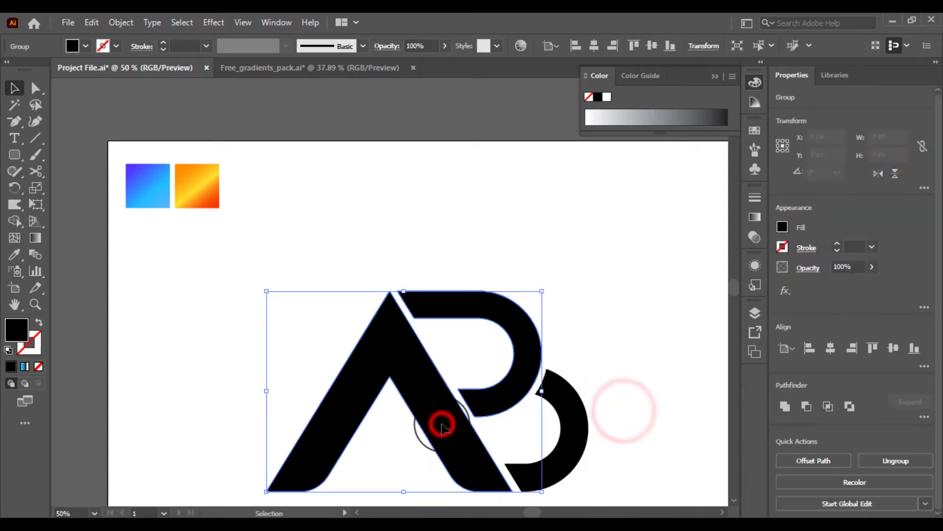
Step: Isolate the group holding the A and the upper B bowl and select the A's path inside it
{"action": "left_click", "coordinate": [631, 339]}
{"action": "key", "text": "ctrl+plus"}
{"action": "key", "text": "ctrl+plus"}
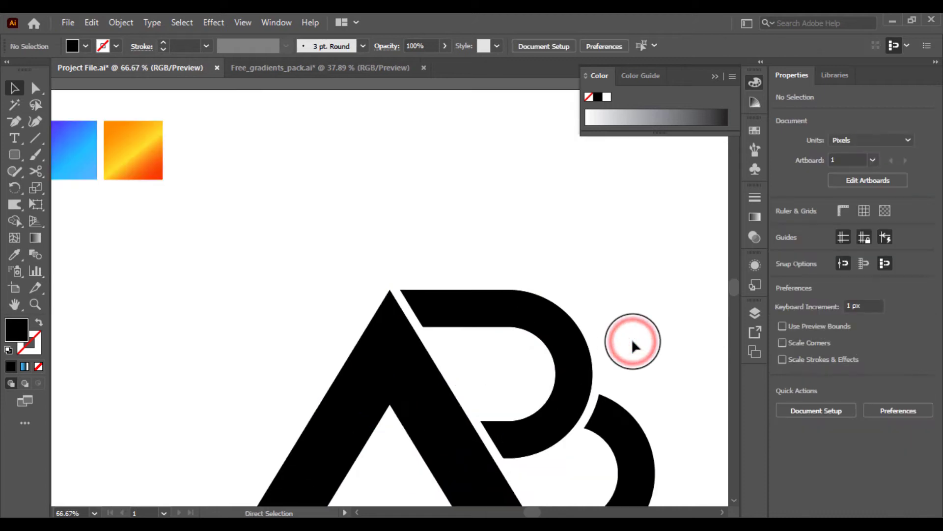
{"action": "left_click_drag", "start_coordinate": [585, 340], "coordinate": [463, 221]}
{"action": "left_click", "coordinate": [480, 219]}
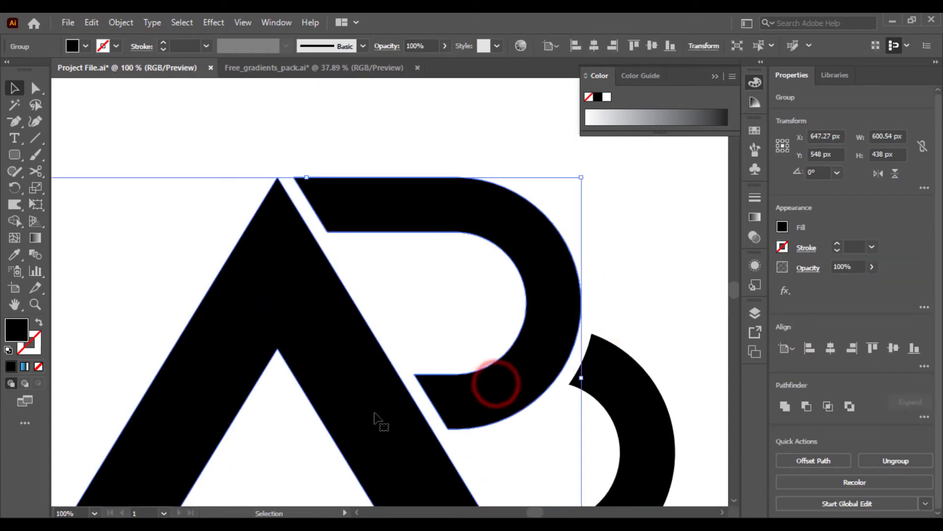
{"action": "double_click", "coordinate": [464, 374]}
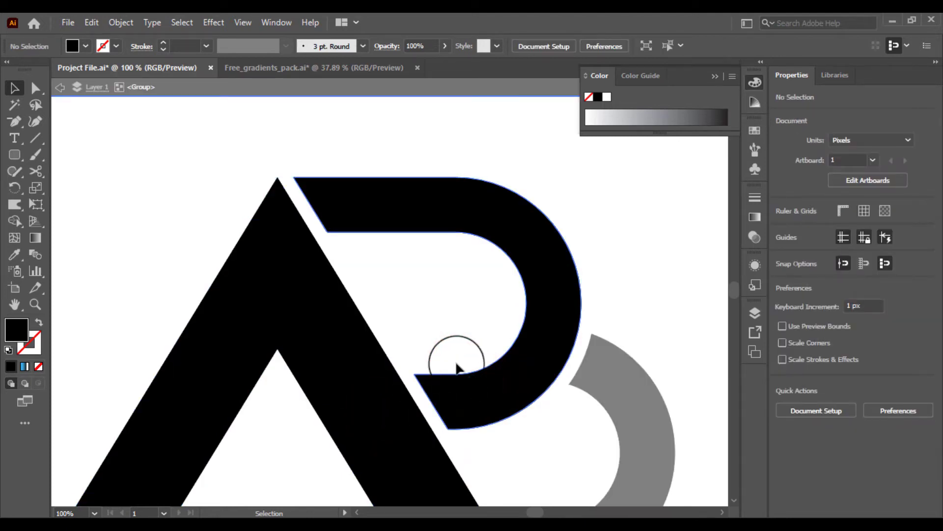
{"action": "left_click", "coordinate": [411, 303]}
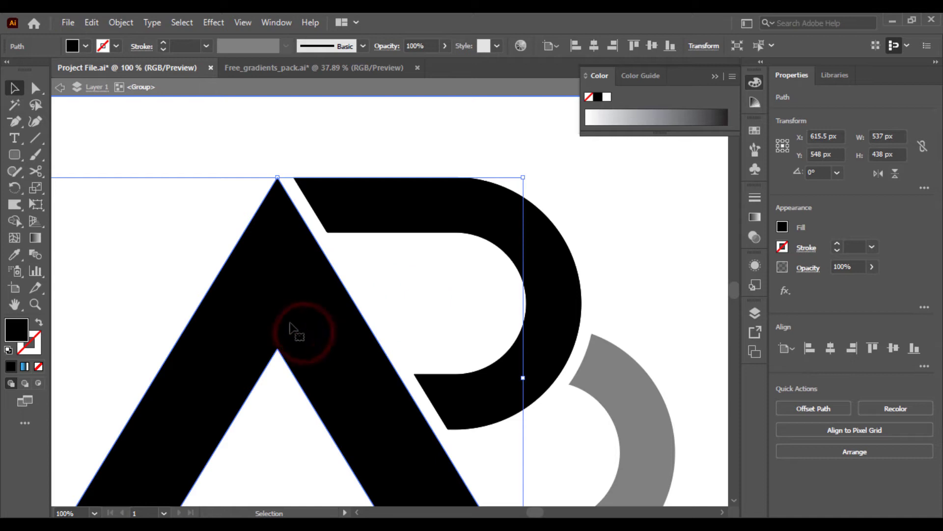
Step: Delete the three surplus anchor points along the outer right edge of the A
{"action": "left_click", "coordinate": [14, 221]}
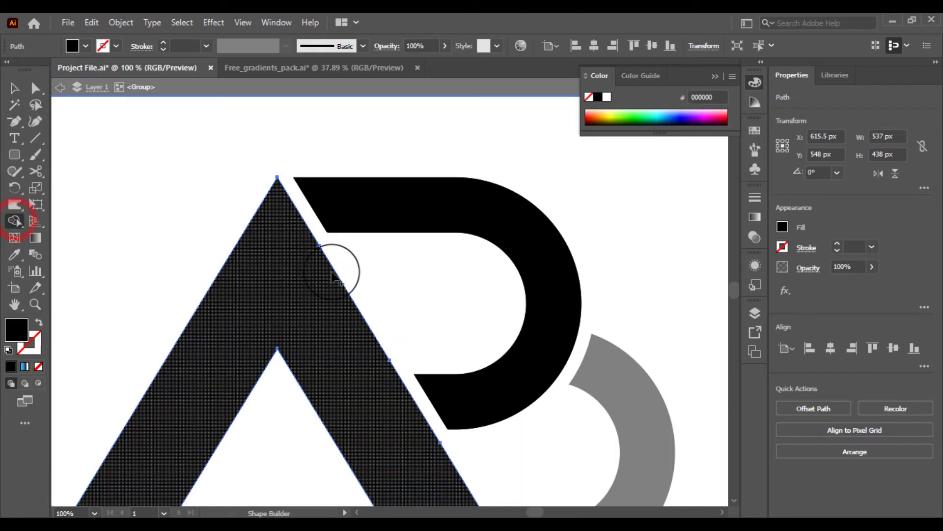
{"action": "left_click", "coordinate": [308, 298]}
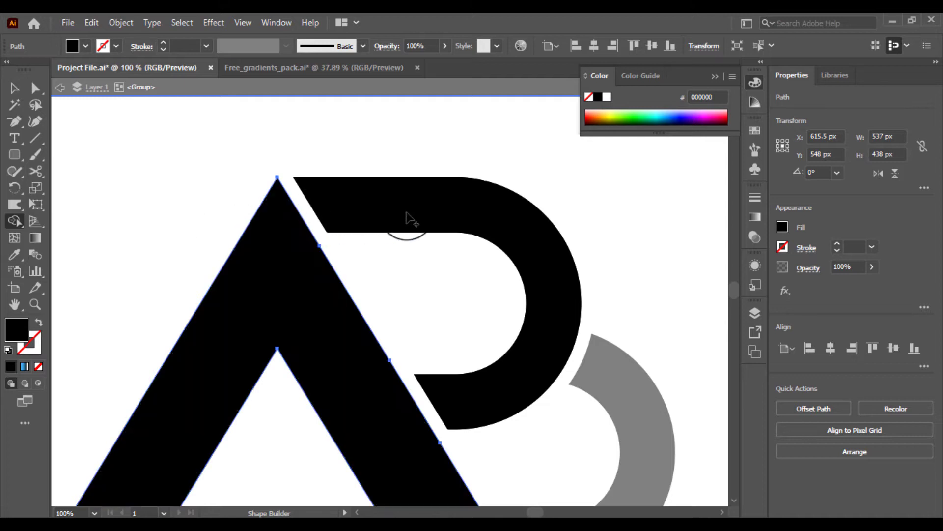
{"action": "left_click", "coordinate": [15, 121]}
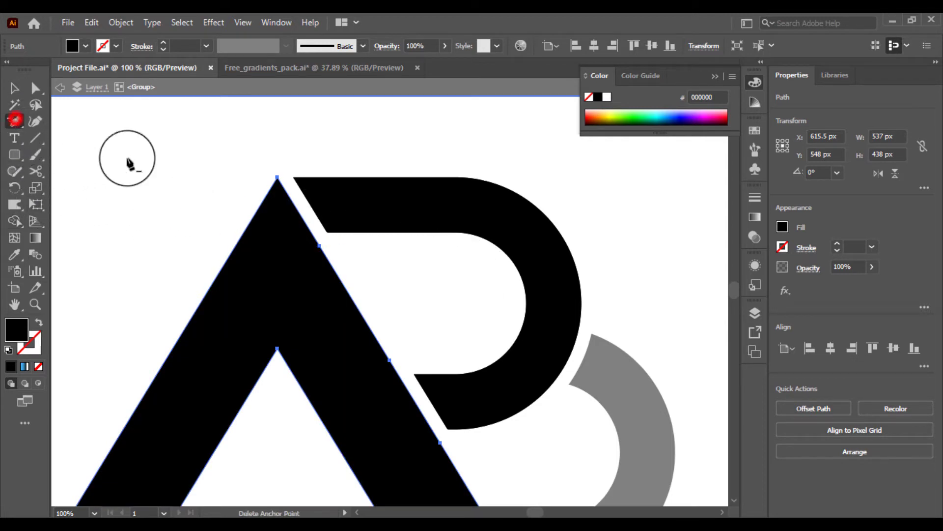
{"action": "left_click", "coordinate": [320, 246]}
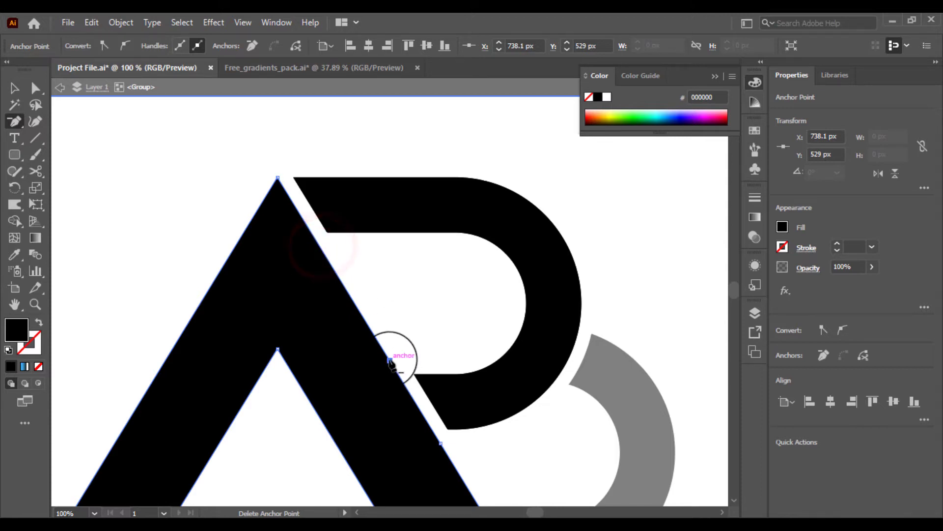
{"action": "left_click", "coordinate": [442, 445]}
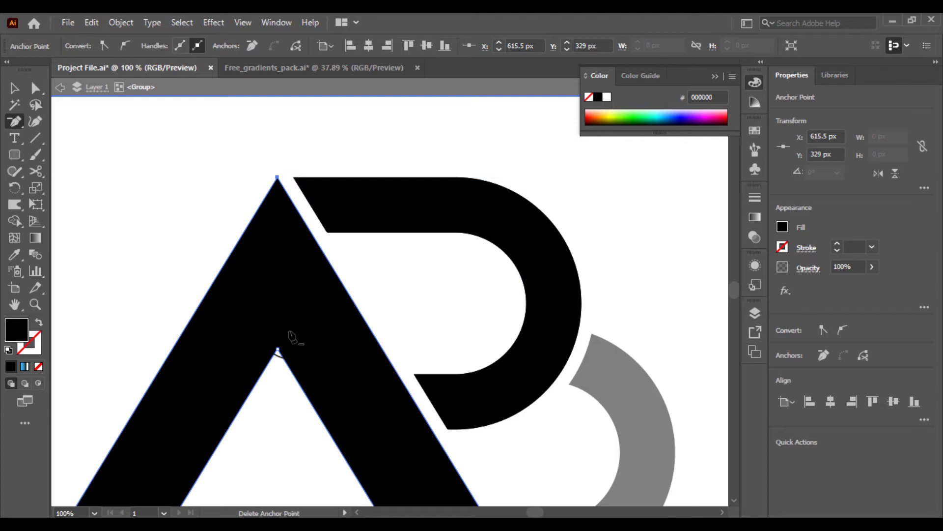
{"action": "key", "text": "ctrl+minus"}
{"action": "key", "text": "ctrl+minus"}
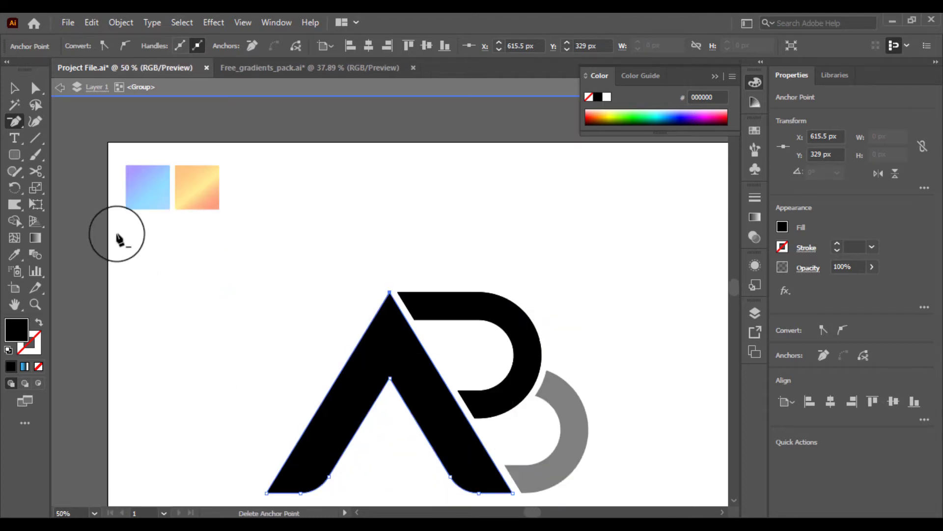
Step: Try moving the A on its own inside the group, undo the move and leave the group
{"action": "left_click", "coordinate": [15, 93]}
{"action": "left_click", "coordinate": [238, 297]}
{"action": "left_click_drag", "start_coordinate": [442, 416], "coordinate": [405, 421]}
{"action": "key", "text": "ctrl+z"}
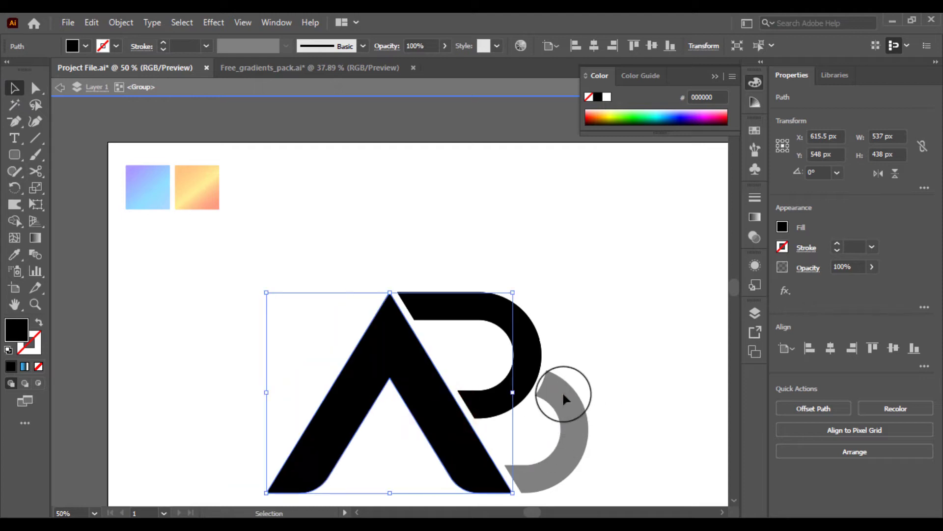
{"action": "left_click", "coordinate": [562, 391]}
{"action": "double_click", "coordinate": [611, 384]}
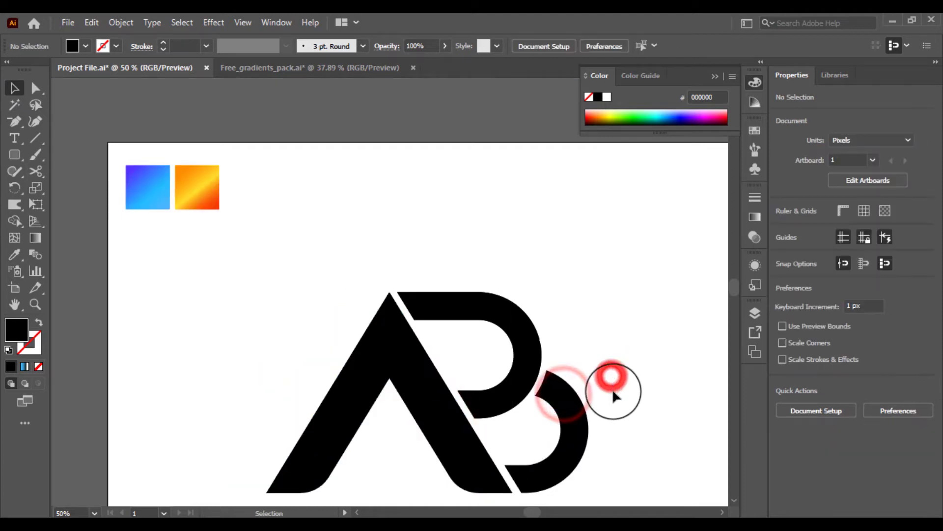
Step: Try moving the whole AB mark to the right, undo it and check which parts are grouped together
{"action": "left_click", "coordinate": [538, 429]}
{"action": "left_click_drag", "start_coordinate": [573, 392], "coordinate": [592, 391]}
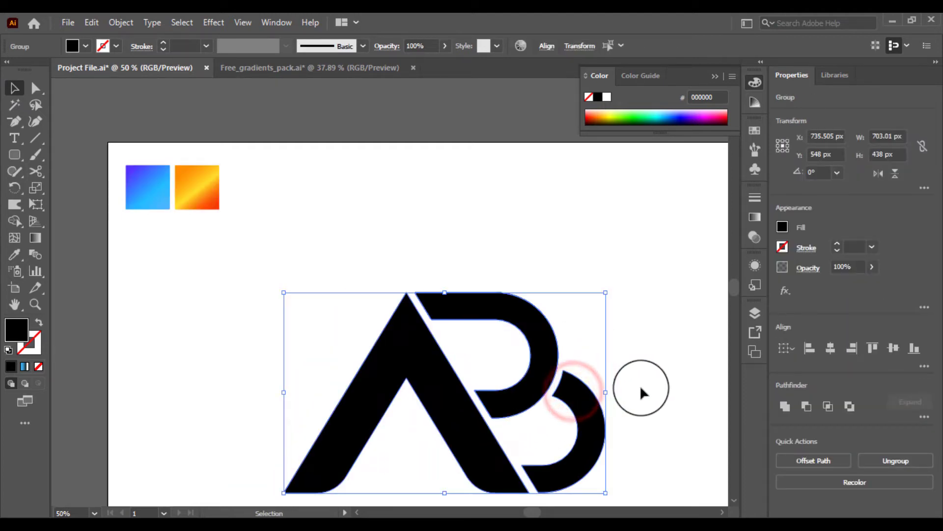
{"action": "key", "text": "ctrl+z"}
{"action": "left_click", "coordinate": [627, 386]}
{"action": "left_click", "coordinate": [526, 376]}
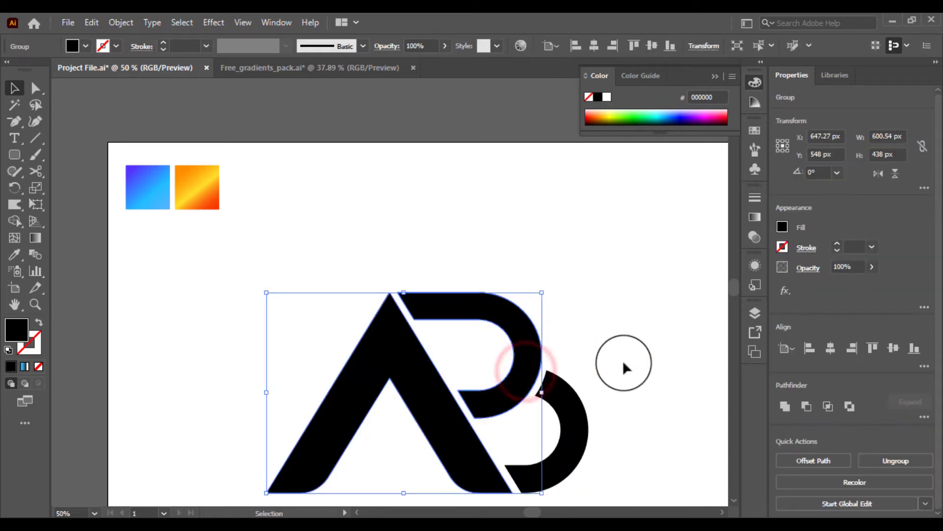
{"action": "left_click", "coordinate": [644, 359]}
Step: Isolate the A's path, nudge it to a net 5 px to the left and leave isolation mode
{"action": "double_click", "coordinate": [435, 394]}
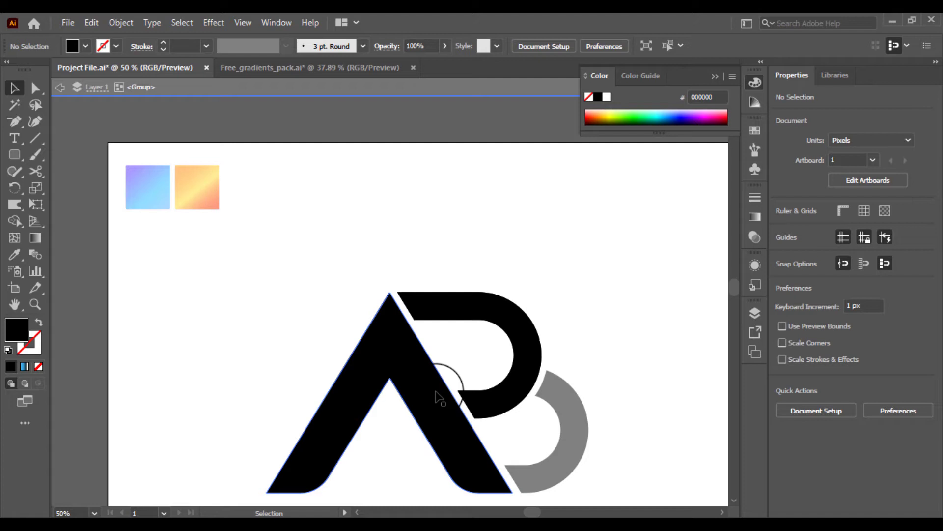
{"action": "double_click", "coordinate": [435, 396]}
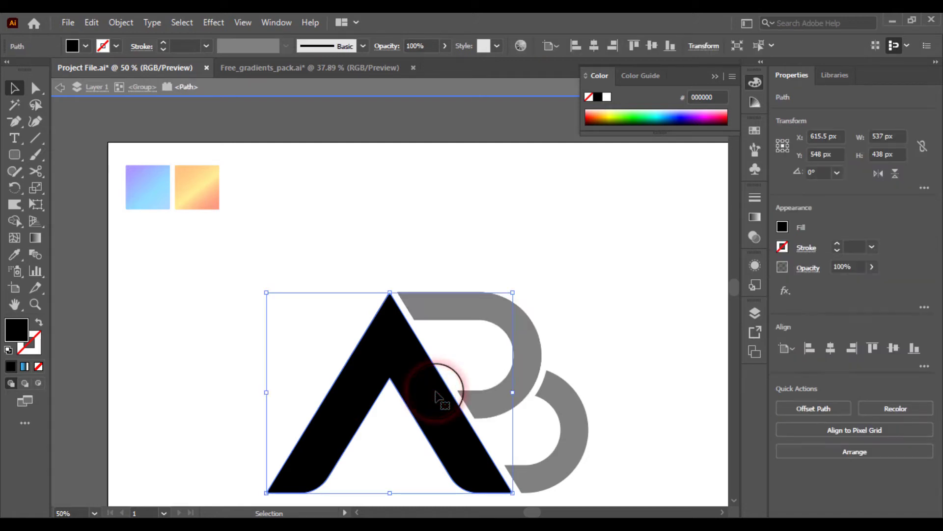
{"action": "key", "text": "Left"}
{"action": "key", "text": "Left"}
{"action": "key", "text": "Left"}
{"action": "key", "text": "Left"}
{"action": "key", "text": "Left"}
{"action": "key", "text": "Left"}
{"action": "key", "text": "Left"}
{"action": "key", "text": "Left"}
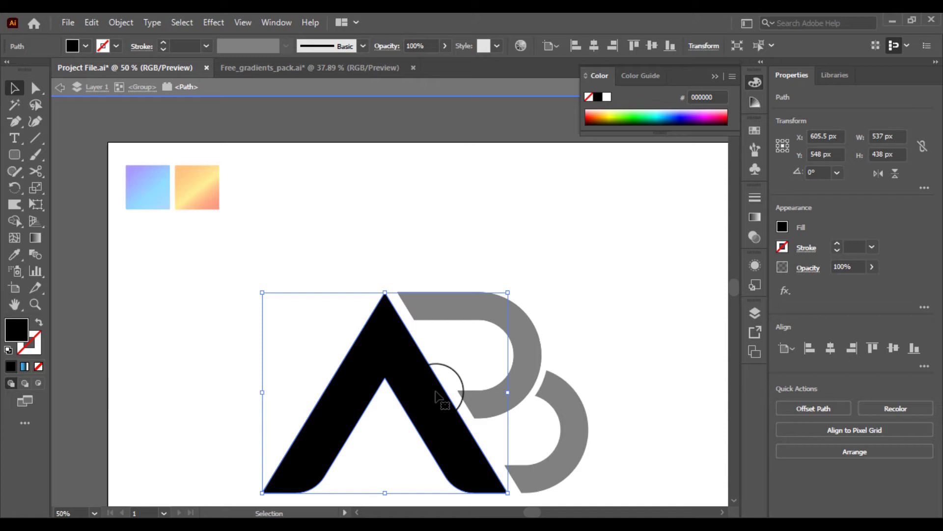
{"action": "key", "text": "Right"}
{"action": "key", "text": "Right"}
{"action": "key", "text": "Right"}
{"action": "key", "text": "Right"}
{"action": "key", "text": "Right"}
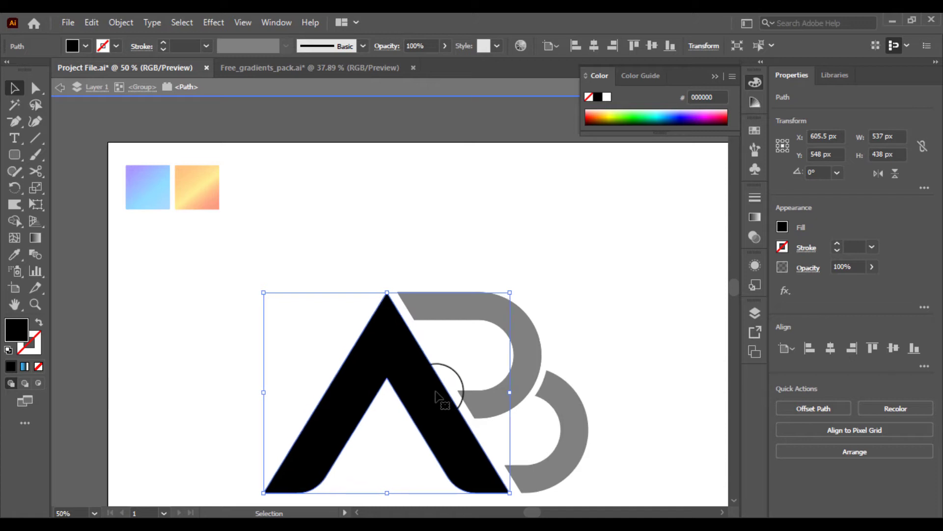
{"action": "double_click", "coordinate": [573, 334]}
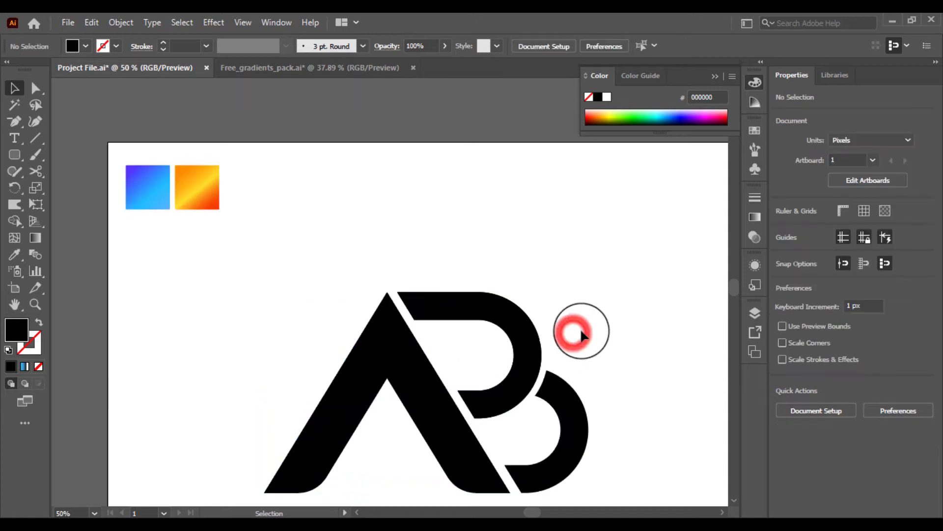
Step: Examine the gaps between the A and the two B bowls, both up close and at full artboard view
{"action": "key", "text": "ctrl+minus"}
{"action": "key", "text": "ctrl+minus"}
{"action": "key", "text": "ctrl+minus"}
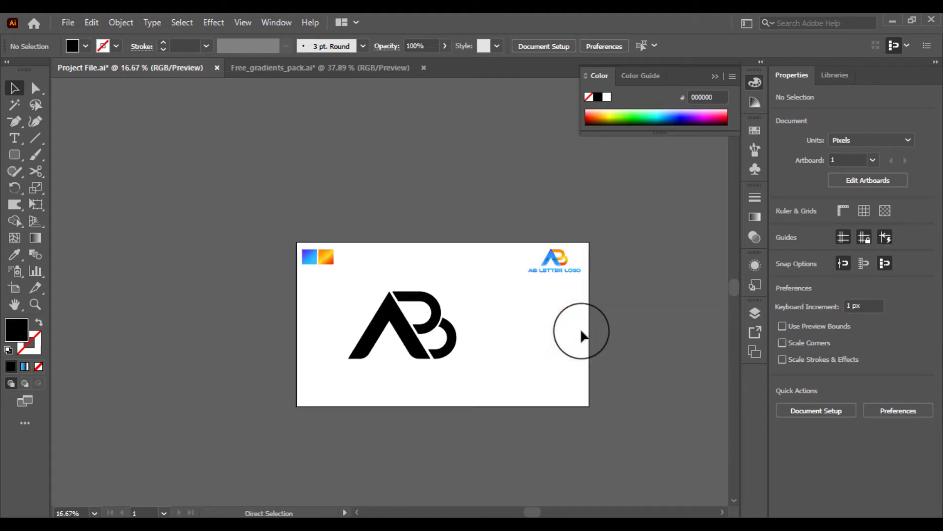
{"action": "key", "text": "ctrl+plus"}
{"action": "key", "text": "ctrl+plus"}
{"action": "left_click_drag", "start_coordinate": [542, 333], "coordinate": [490, 362]}
{"action": "left_click", "coordinate": [358, 385]}
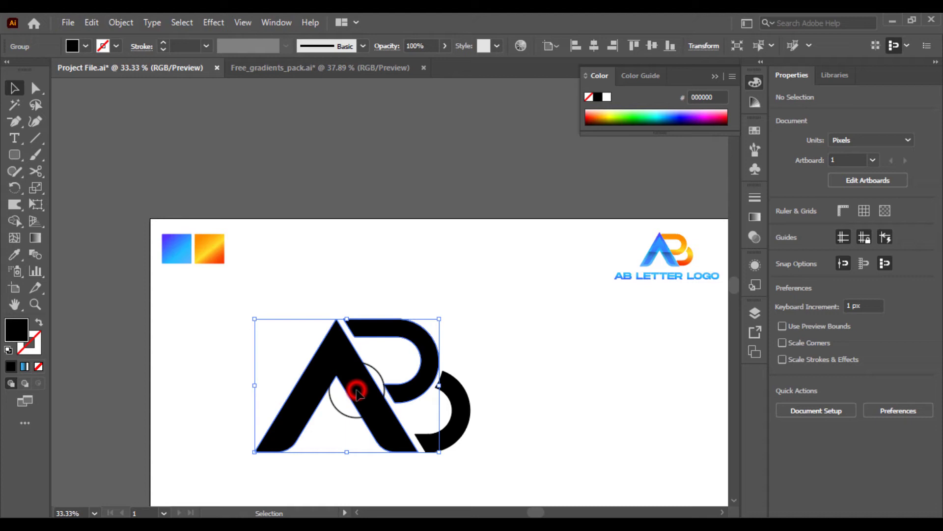
{"action": "left_click", "coordinate": [511, 388]}
{"action": "left_click", "coordinate": [422, 376]}
{"action": "key", "text": "ctrl+plus"}
{"action": "key", "text": "ctrl+plus"}
{"action": "key", "text": "ctrl+plus"}
{"action": "key", "text": "ctrl+plus"}
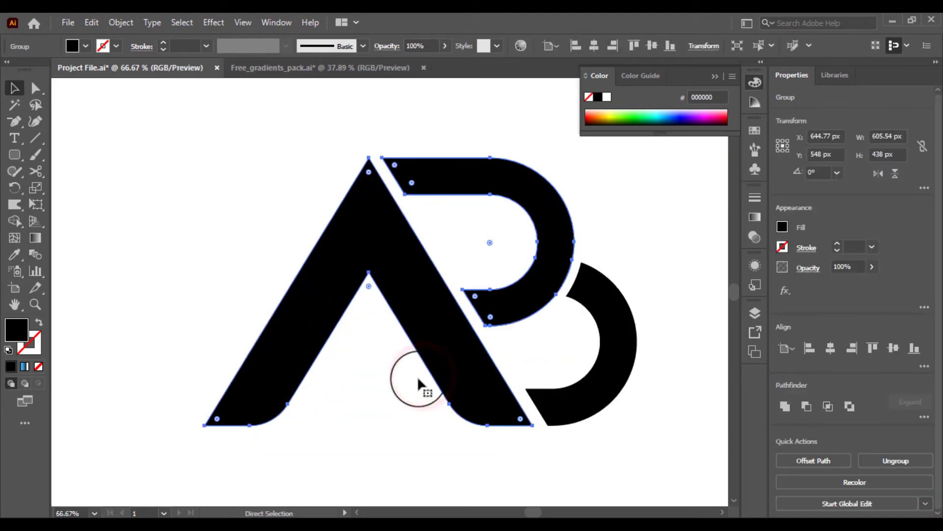
{"action": "left_click_drag", "start_coordinate": [432, 380], "coordinate": [263, 389]}
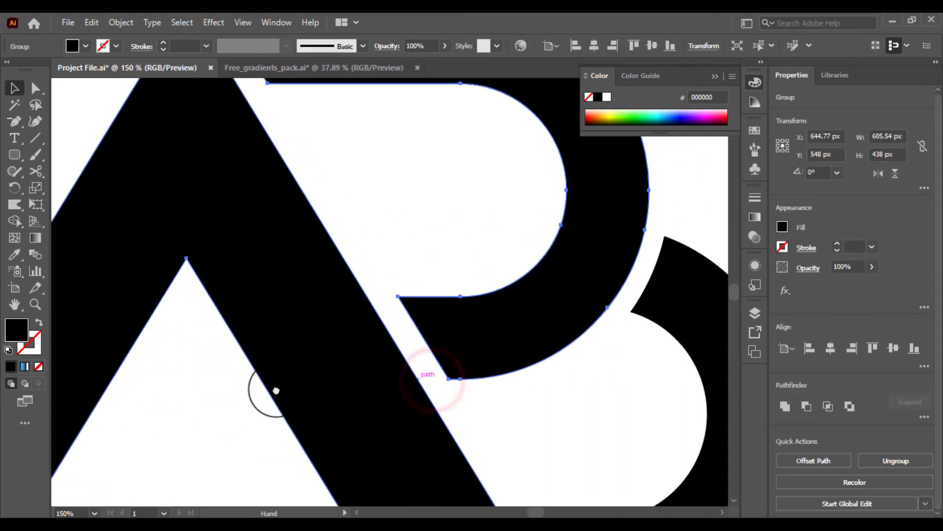
{"action": "key", "text": "ctrl+minus"}
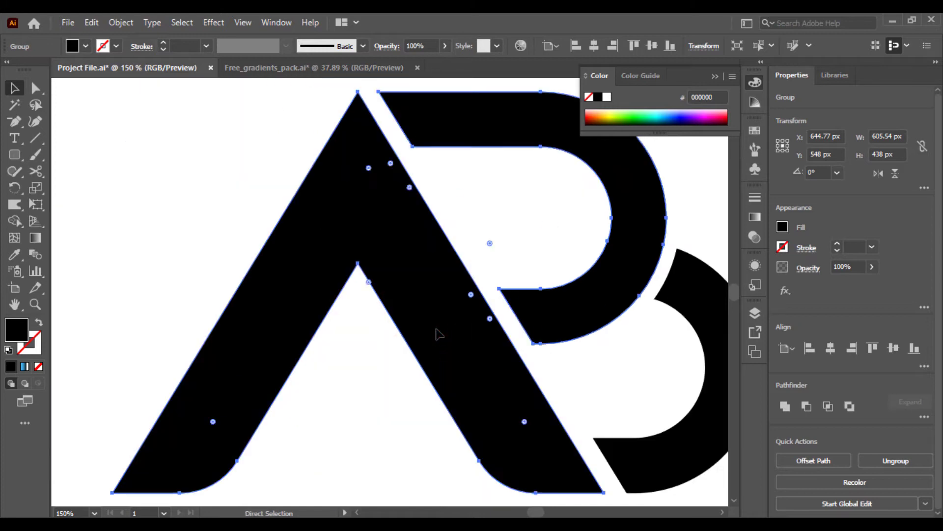
{"action": "key", "text": "ctrl+minus"}
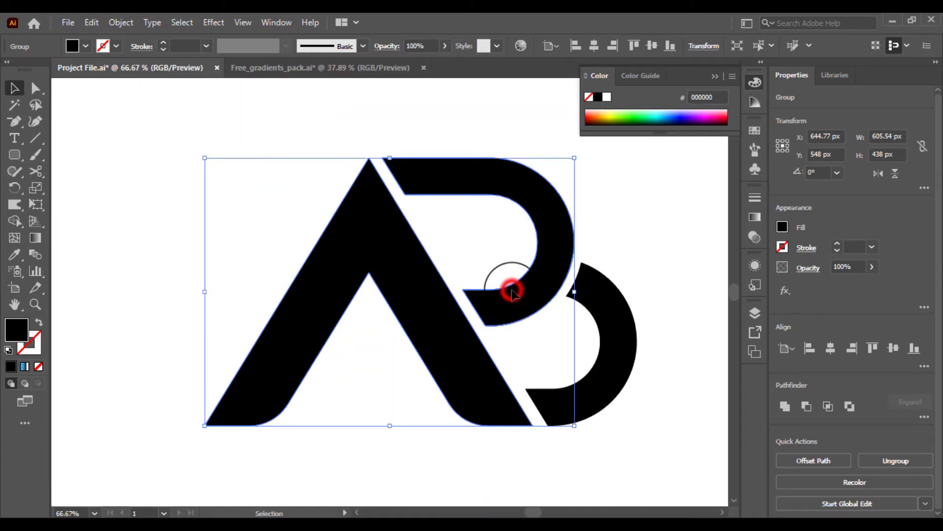
Step: Ungroup the A and the upper B bowl and check that each part can be selected separately
{"action": "key", "text": "ctrl+shift+a"}
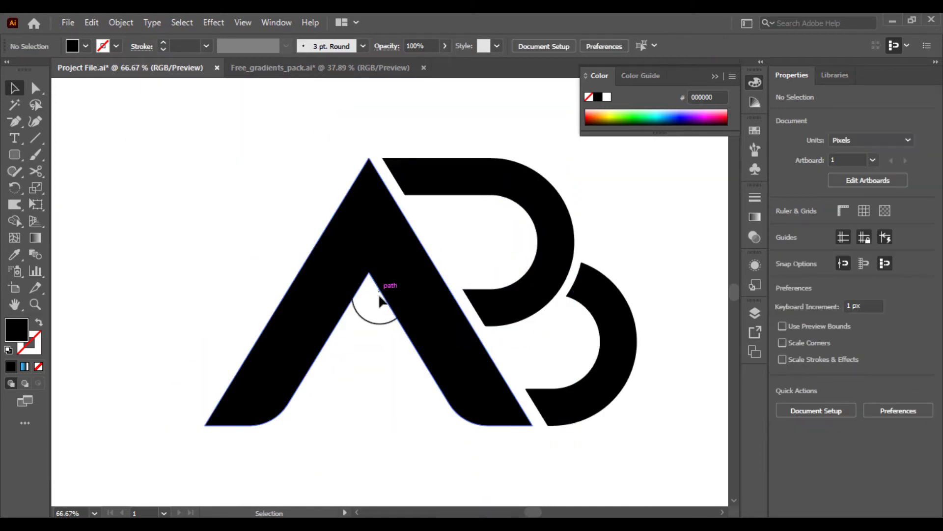
{"action": "left_click", "coordinate": [387, 329]}
{"action": "left_click", "coordinate": [534, 293]}
{"action": "left_click", "coordinate": [598, 305]}
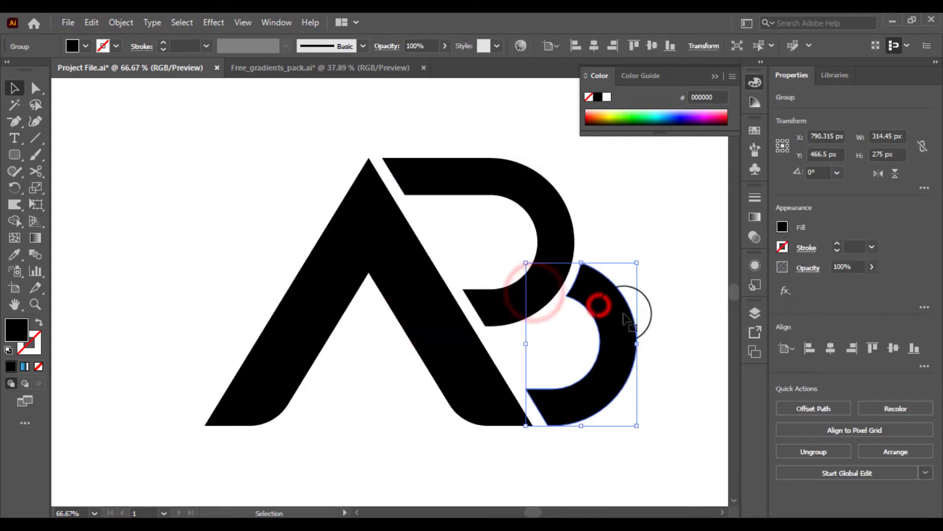
{"action": "left_click", "coordinate": [659, 313]}
{"action": "key", "text": "ctrl+minus"}
{"action": "key", "text": "ctrl+minus"}
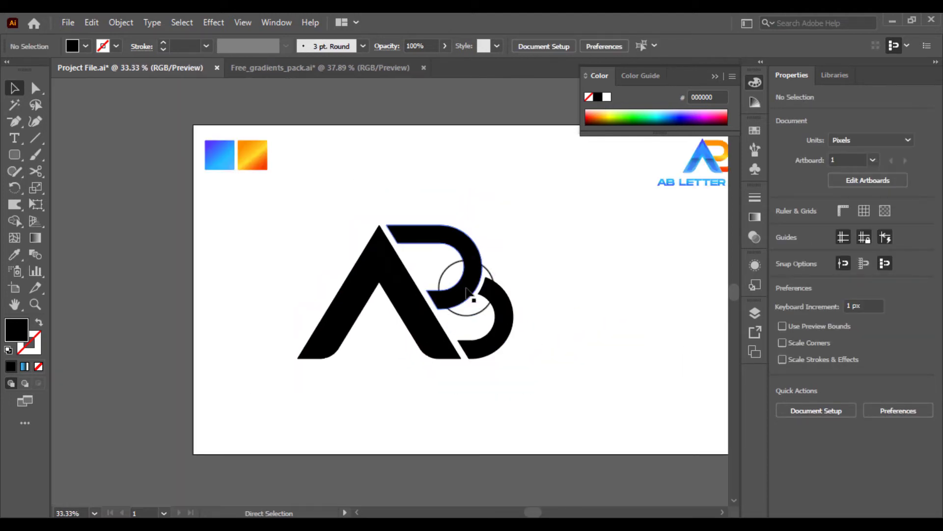
{"action": "key", "text": "ctrl+plus"}
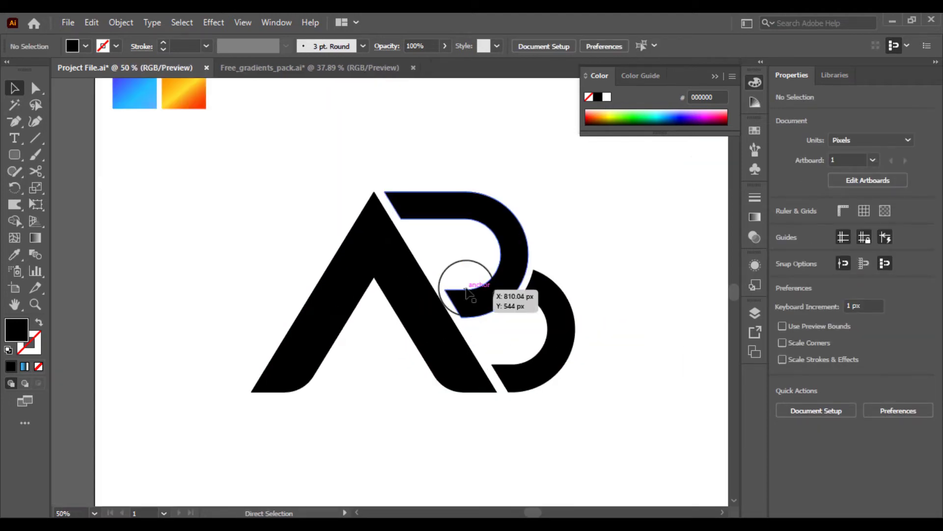
Step: Fill the A with the blue gradient sampled from the blue swatch square using the Eyedropper tool
{"action": "left_click", "coordinate": [427, 302]}
{"action": "left_click", "coordinate": [14, 254]}
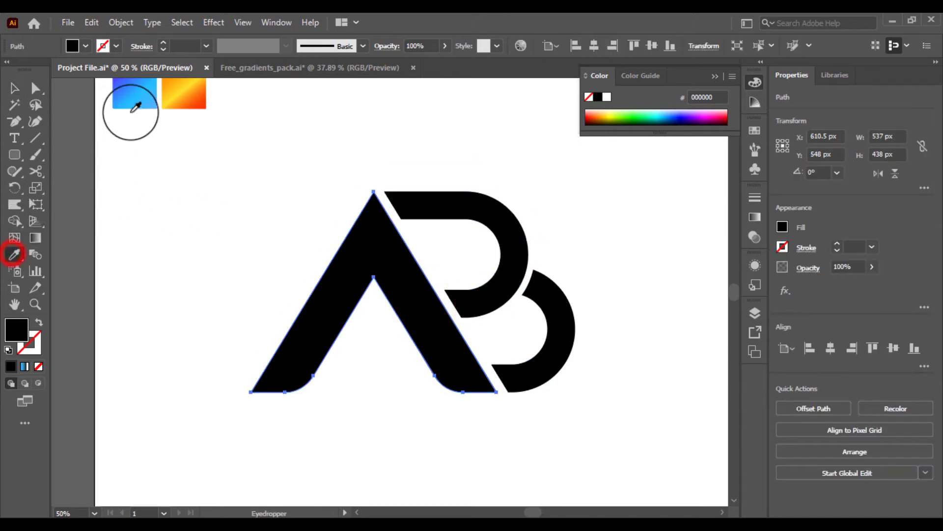
{"action": "left_click", "coordinate": [136, 98]}
{"action": "left_click_drag", "start_coordinate": [402, 256], "coordinate": [263, 283]}
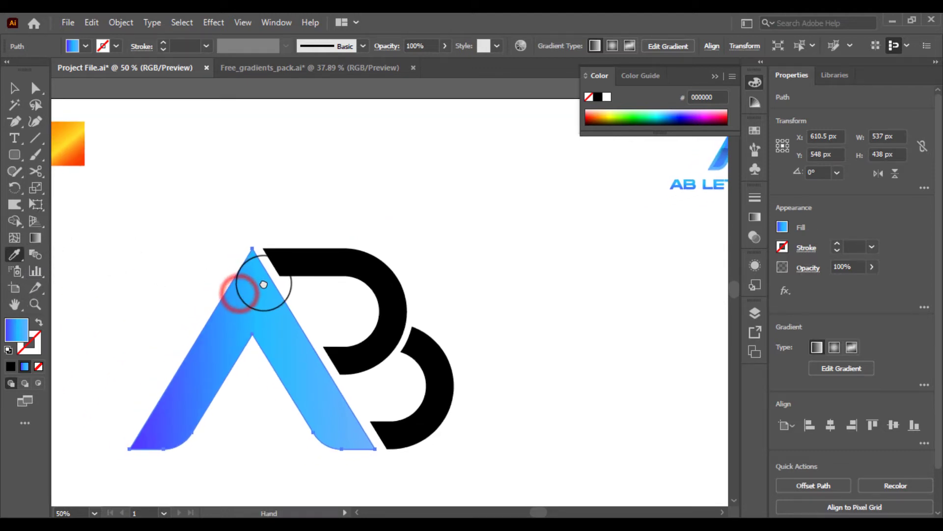
Step: Keep the A's blue gradient fill and apply the same gradient to its stroke
{"action": "left_click", "coordinate": [39, 367]}
{"action": "left_click", "coordinate": [24, 366]}
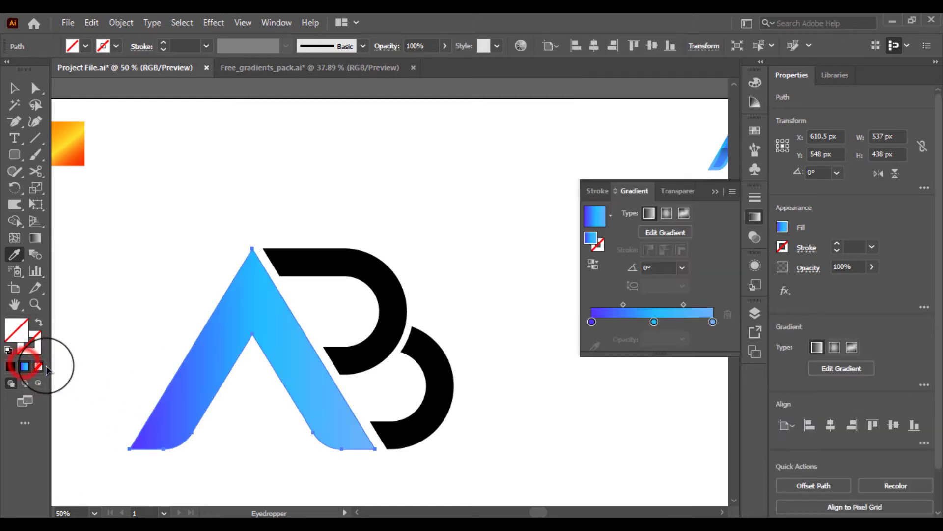
{"action": "left_click", "coordinate": [30, 342]}
{"action": "left_click", "coordinate": [24, 366]}
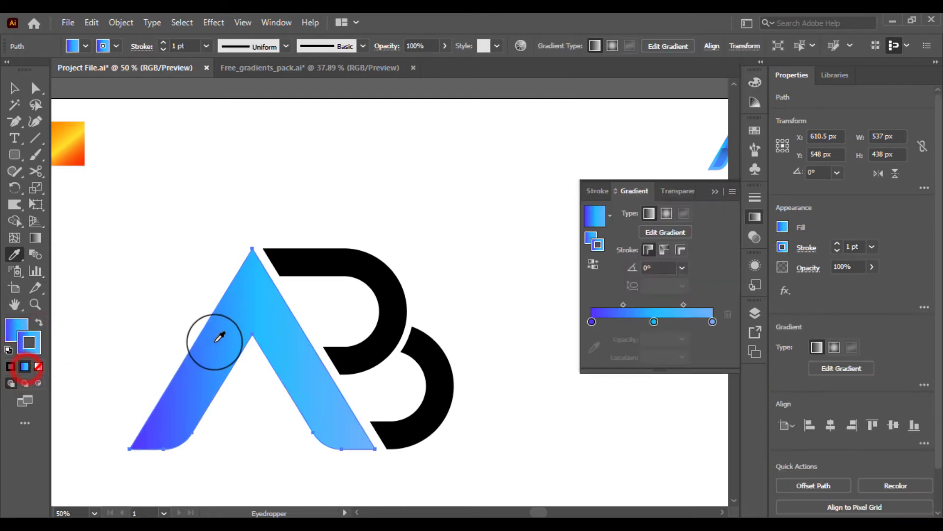
Step: Thicken the A's gradient stroke, trying 3 pt and 6 pt before settling on 12 pt
{"action": "left_click", "coordinate": [206, 46]}
{"action": "left_click", "coordinate": [227, 139]}
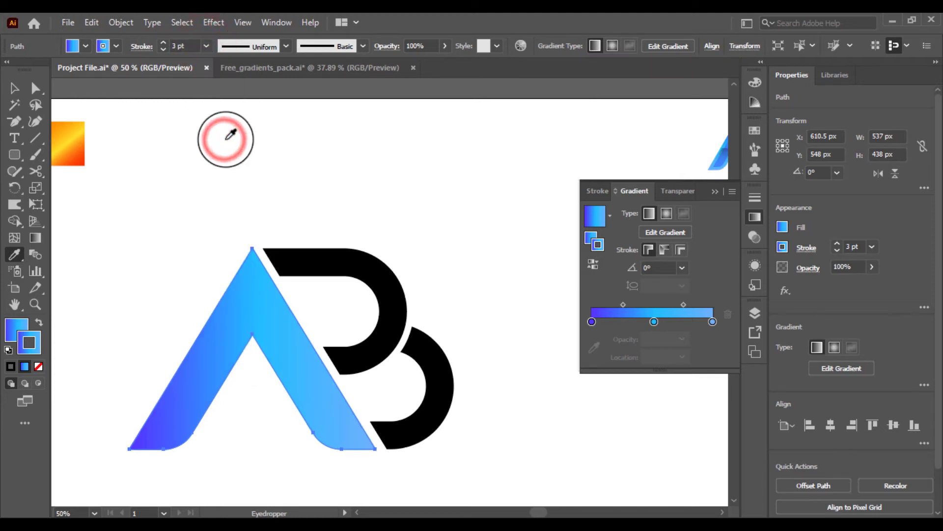
{"action": "left_click", "coordinate": [206, 46]}
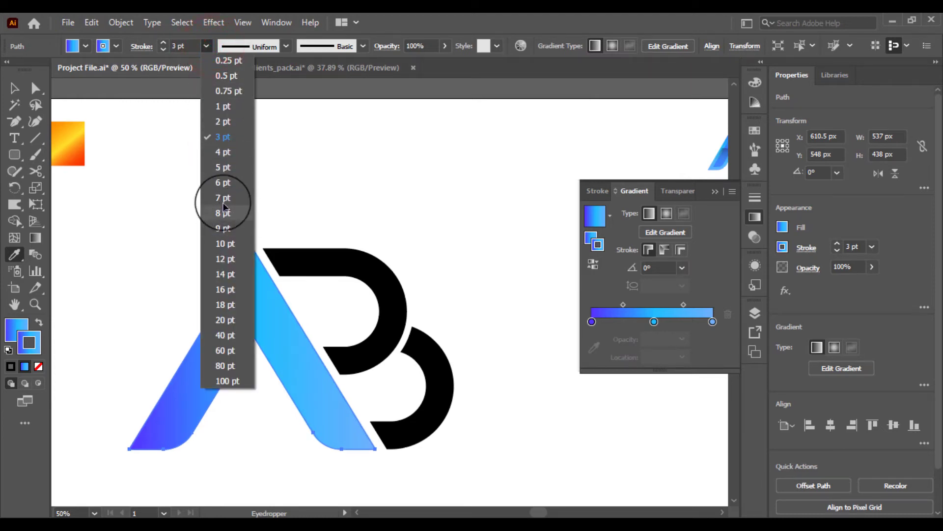
{"action": "left_click", "coordinate": [223, 184]}
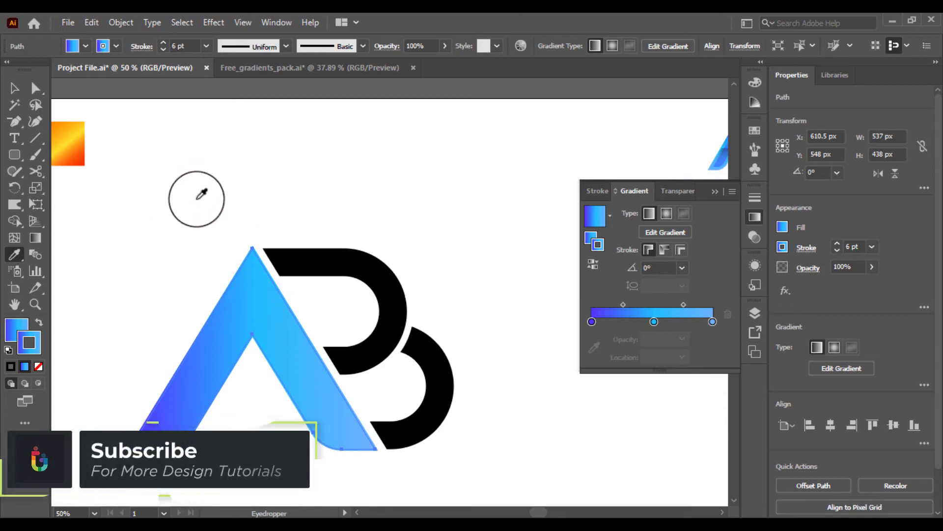
{"action": "left_click", "coordinate": [205, 46]}
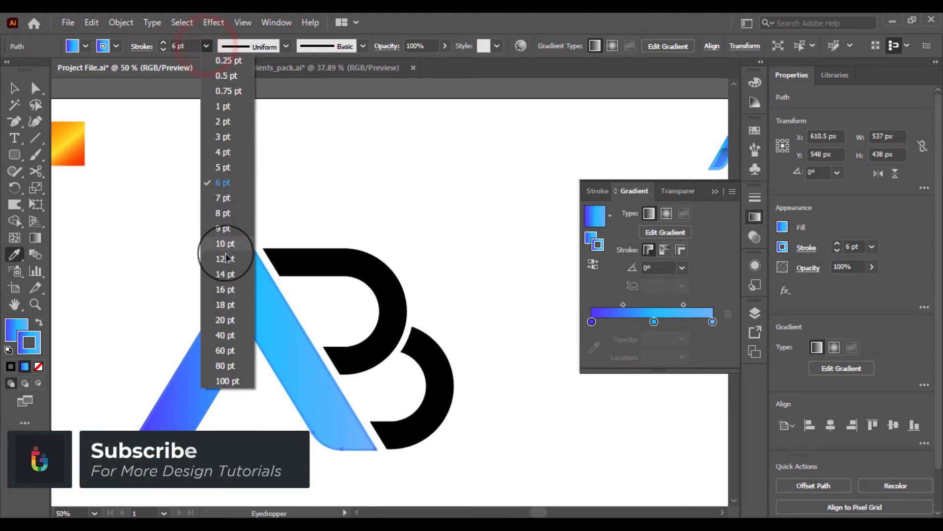
{"action": "left_click", "coordinate": [225, 259]}
{"action": "left_click", "coordinate": [17, 87]}
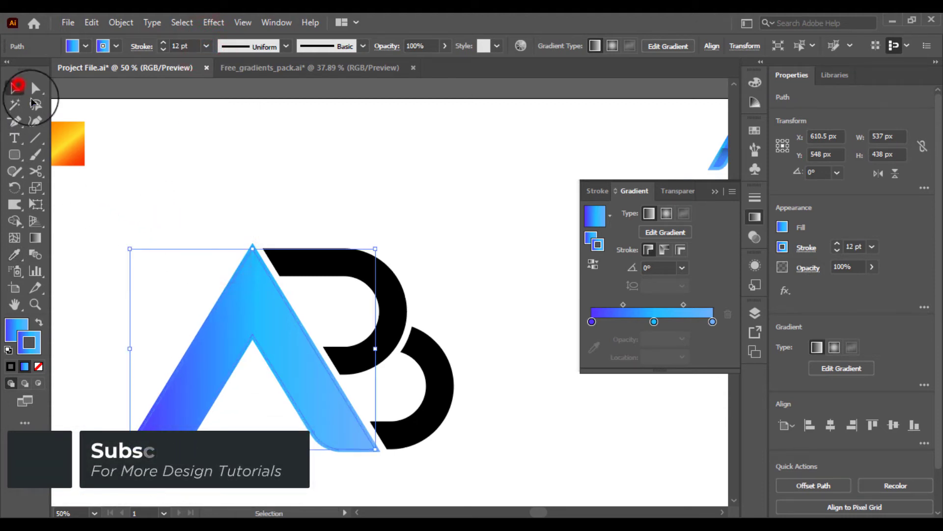
{"action": "left_click", "coordinate": [153, 222]}
{"action": "key", "text": "ctrl+plus"}
{"action": "left_click_drag", "start_coordinate": [292, 194], "coordinate": [391, 146]}
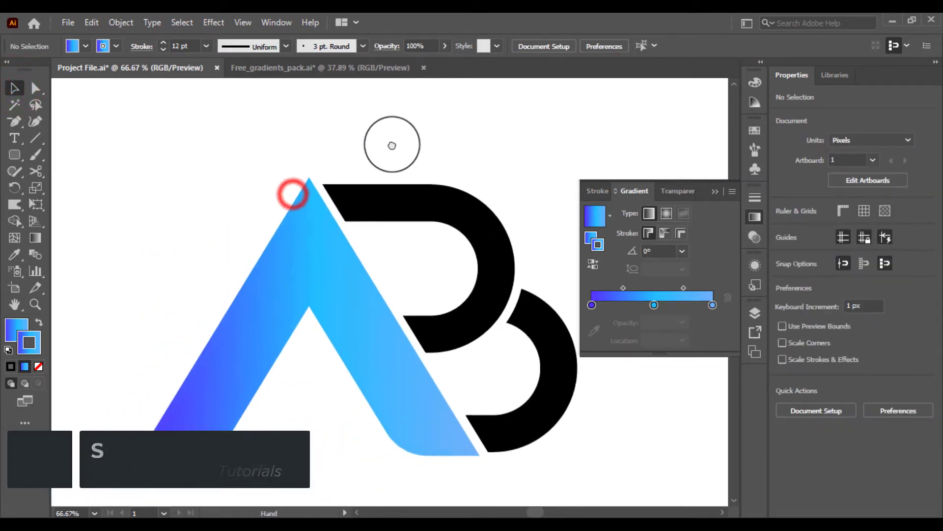
Step: Redirect the A's fill gradient to run vertically, light blue at the apex and deeper blue at the feet, using the Gradient tool
{"action": "left_click", "coordinate": [280, 226]}
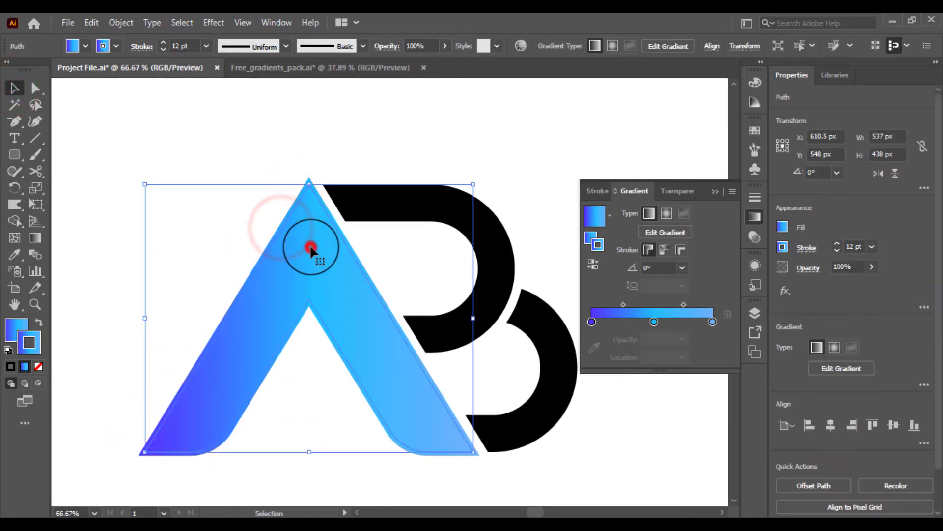
{"action": "left_click", "coordinate": [35, 237]}
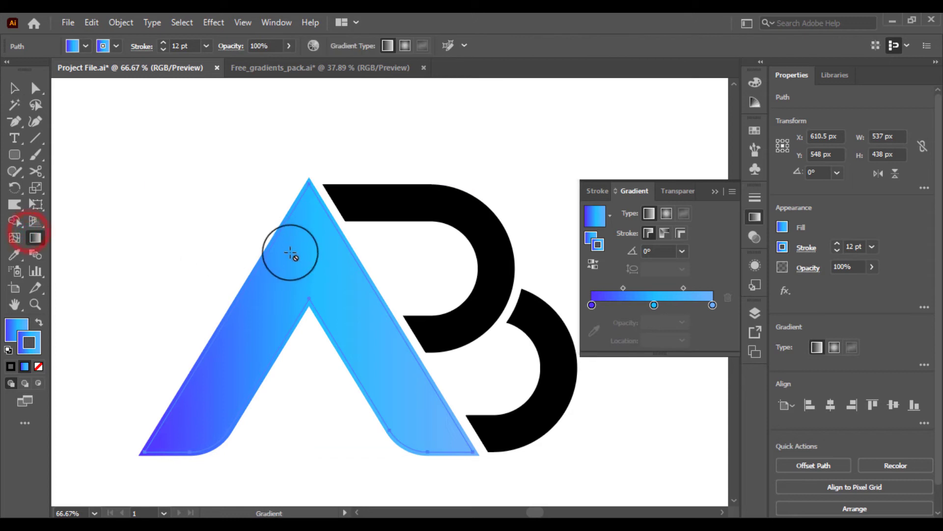
{"action": "left_click", "coordinate": [14, 87]}
{"action": "left_click", "coordinate": [288, 282]}
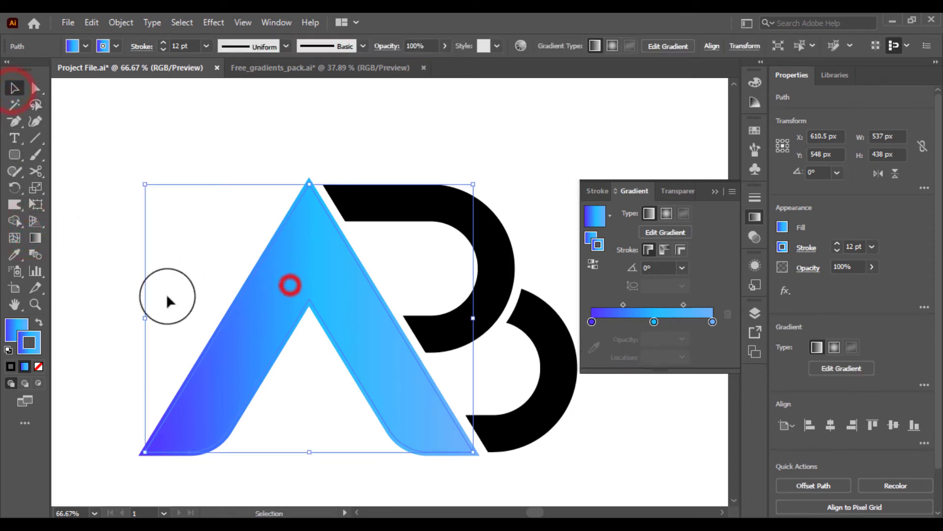
{"action": "left_click", "coordinate": [42, 236]}
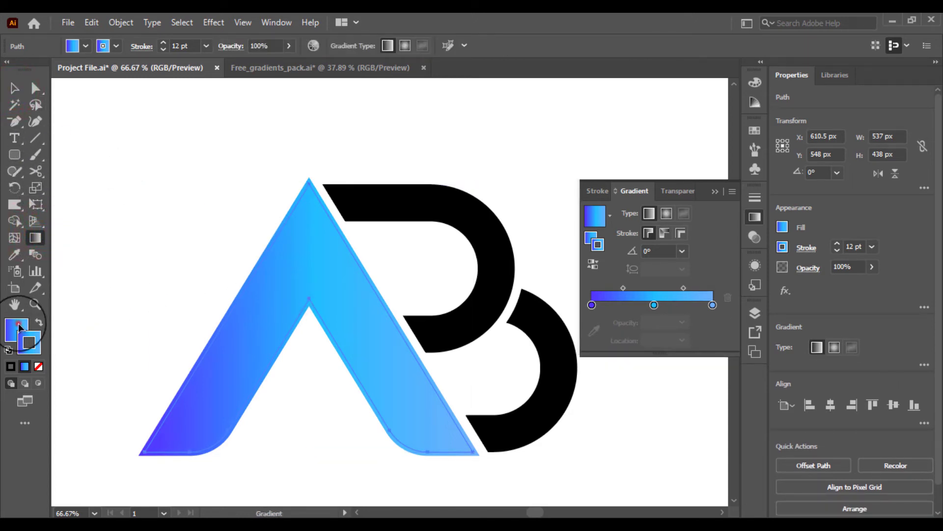
{"action": "left_click", "coordinate": [17, 328]}
{"action": "mouse_move", "coordinate": [302, 148]}
{"action": "left_mouse_down"}
{"action": "mouse_move", "coordinate": [329, 467]}
{"action": "mouse_move", "coordinate": [337, 474]}
{"action": "mouse_move", "coordinate": [345, 40]}
{"action": "mouse_move", "coordinate": [313, 226]}
{"action": "mouse_move", "coordinate": [308, 115]}
{"action": "mouse_move", "coordinate": [295, 155]}
{"action": "left_mouse_up"}
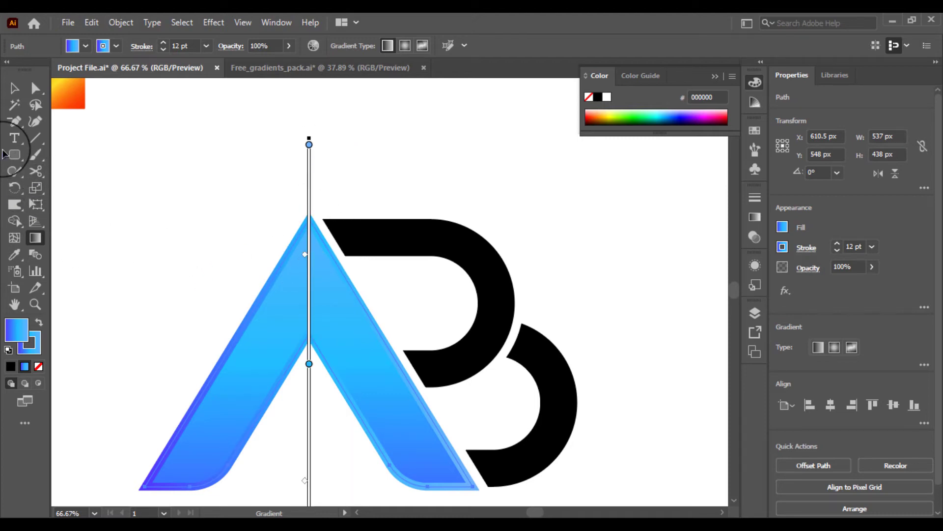
Step: Try to edit the gradient on the A's stroke separately from its fill
{"action": "left_click", "coordinate": [12, 89]}
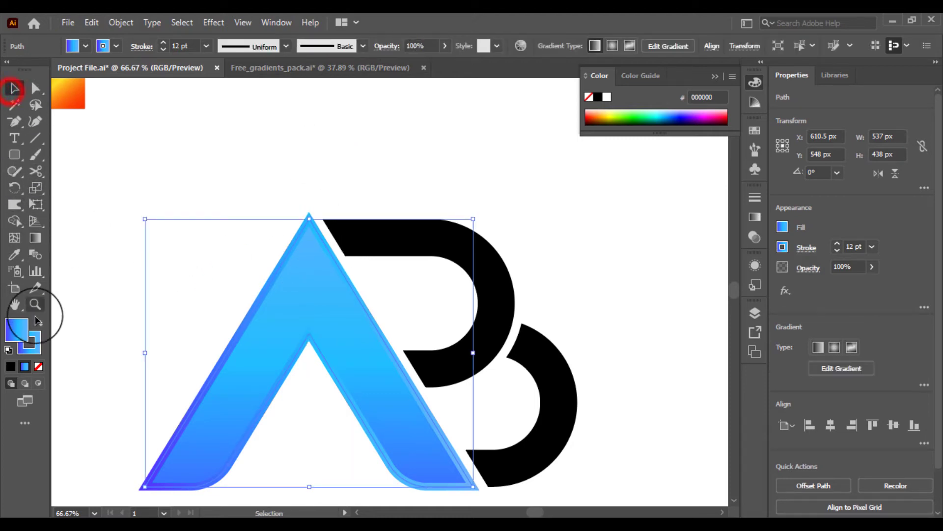
{"action": "left_click", "coordinate": [34, 346]}
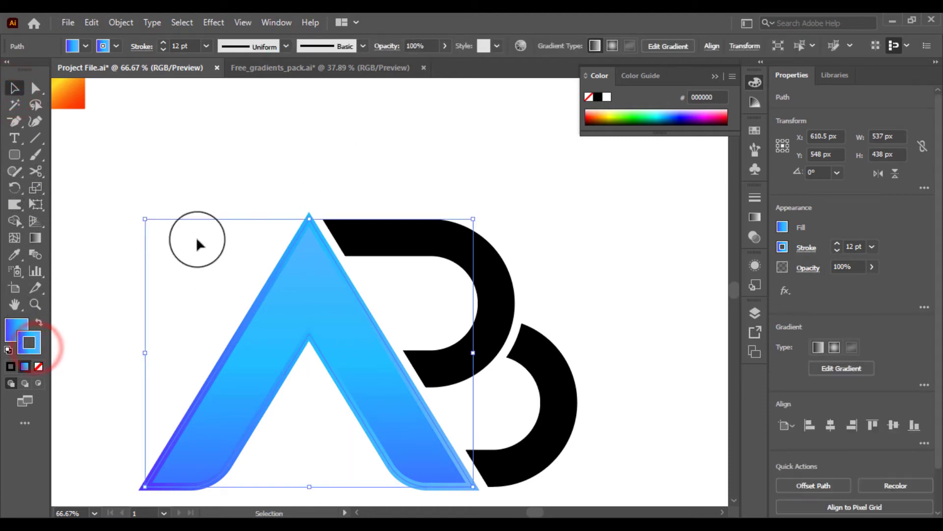
{"action": "left_click", "coordinate": [782, 247]}
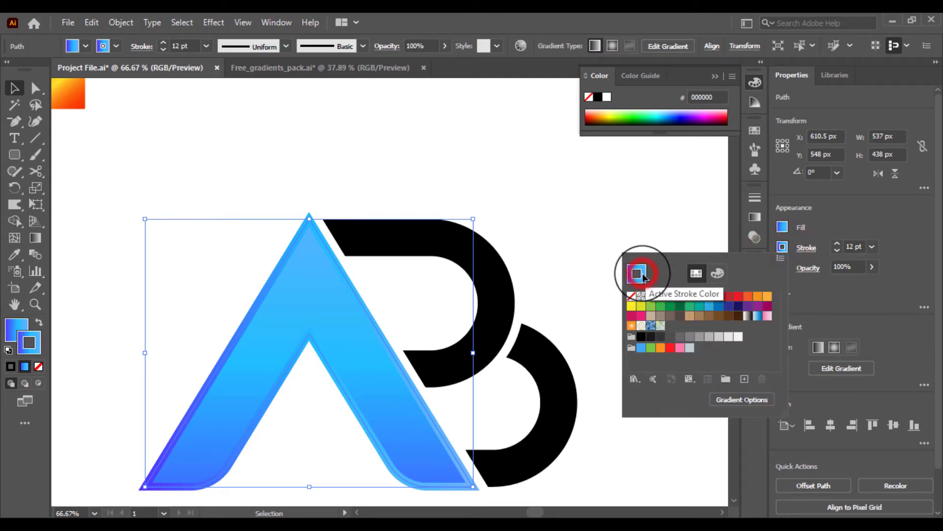
{"action": "left_click", "coordinate": [851, 309]}
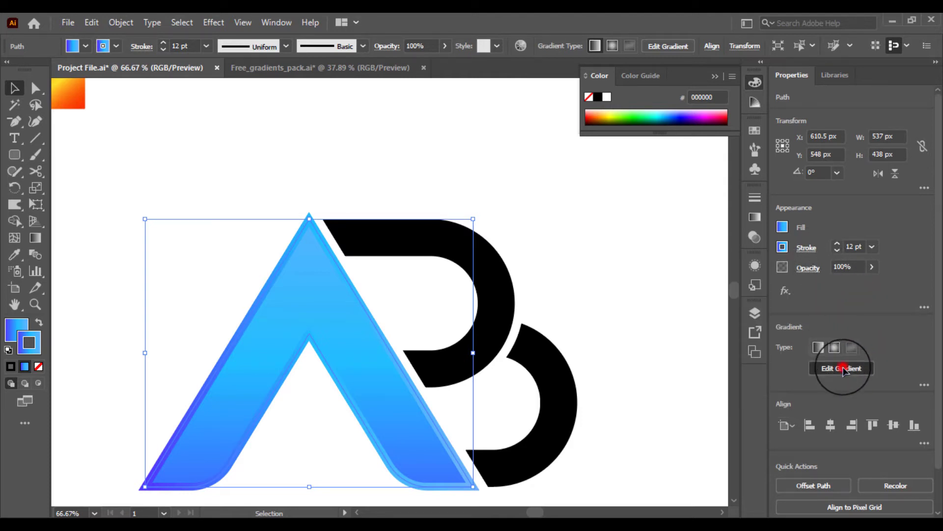
{"action": "left_click", "coordinate": [842, 369]}
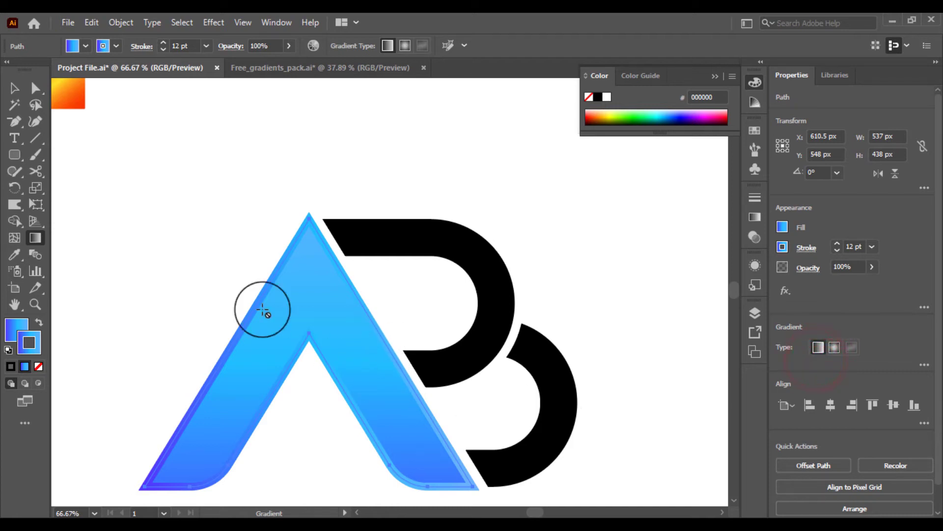
{"action": "left_click", "coordinate": [102, 47]}
{"action": "left_click", "coordinate": [101, 45]}
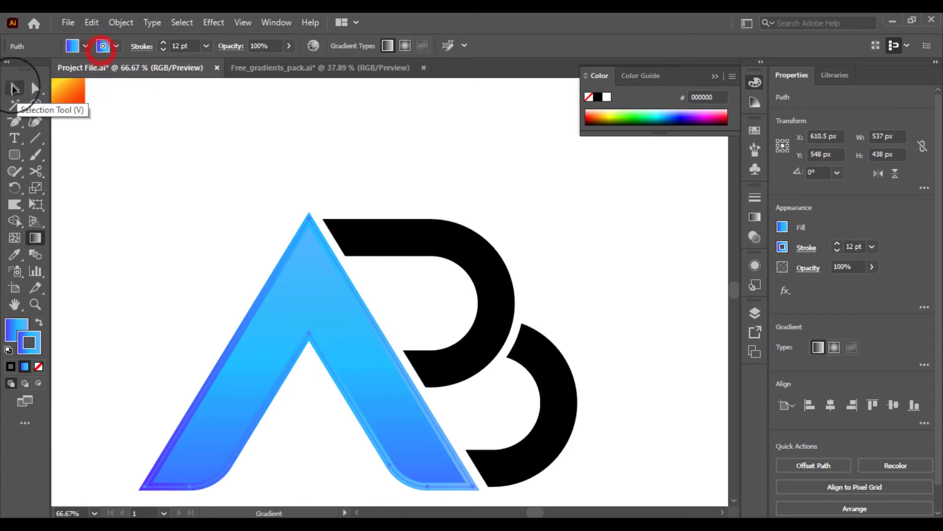
Step: Reselect the A and try to recolour its stroke through the Color Picker
{"action": "left_click", "coordinate": [14, 88]}
{"action": "left_click", "coordinate": [179, 163]}
{"action": "left_click", "coordinate": [358, 298]}
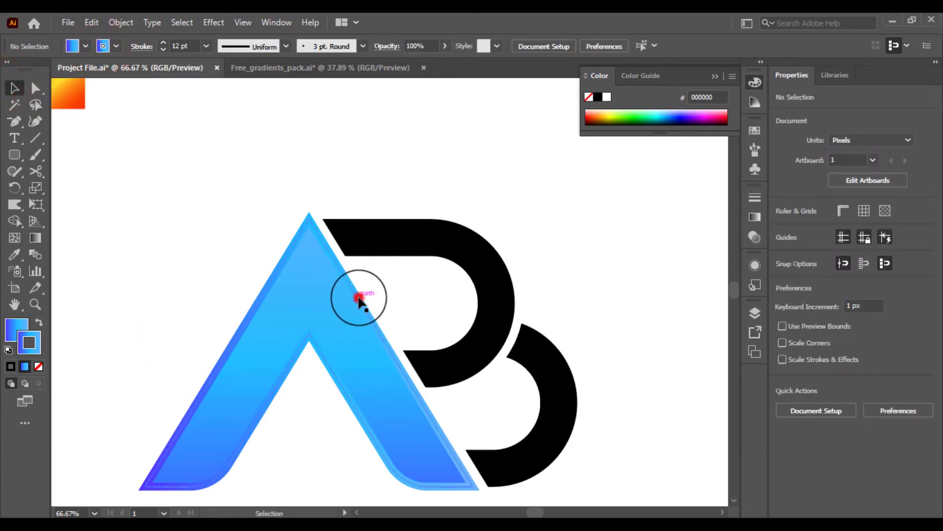
{"action": "double_click", "coordinate": [37, 338]}
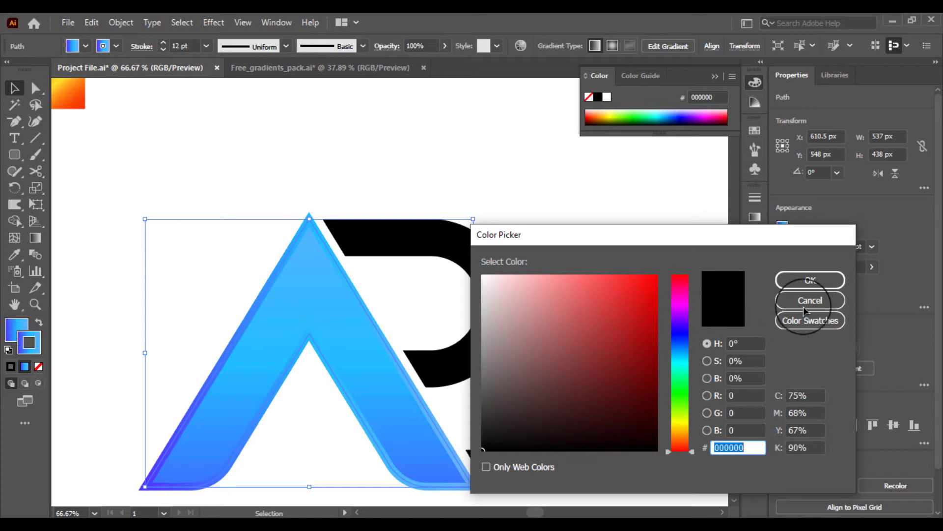
{"action": "left_click", "coordinate": [810, 281]}
{"action": "left_click", "coordinate": [669, 279]}
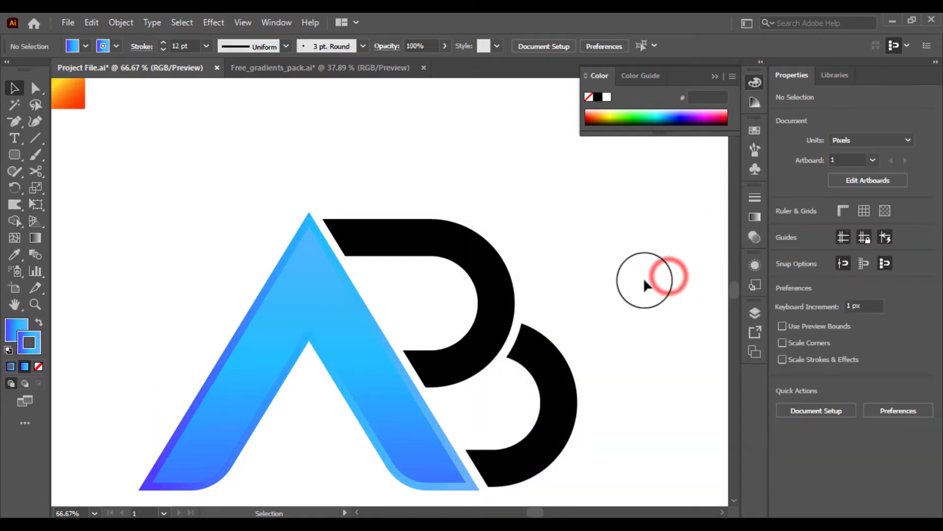
Step: Try the white and black swatches as the A's stroke colour
{"action": "left_click", "coordinate": [333, 264]}
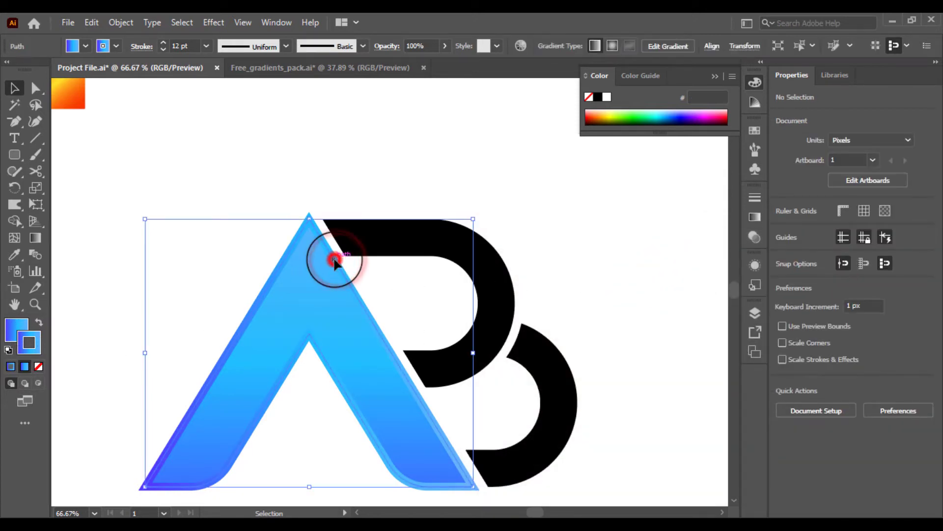
{"action": "left_click", "coordinate": [104, 48]}
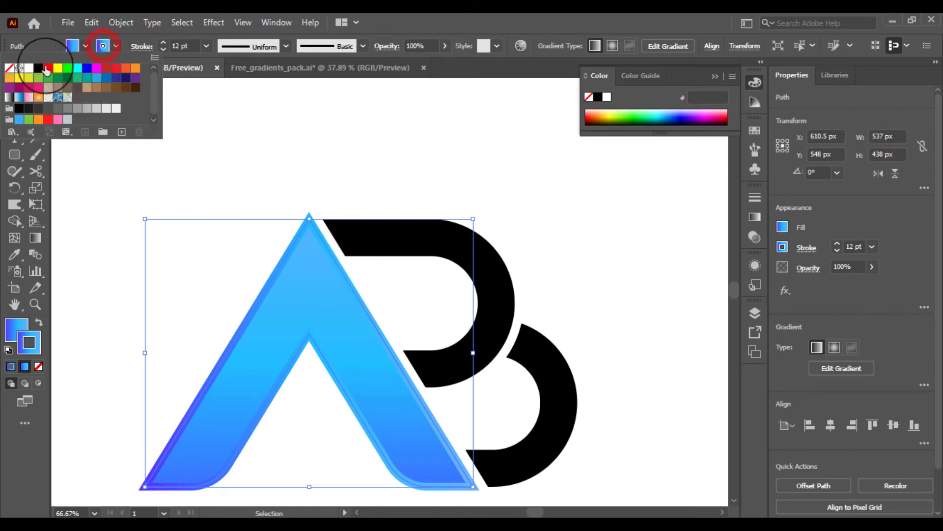
{"action": "left_click", "coordinate": [28, 69]}
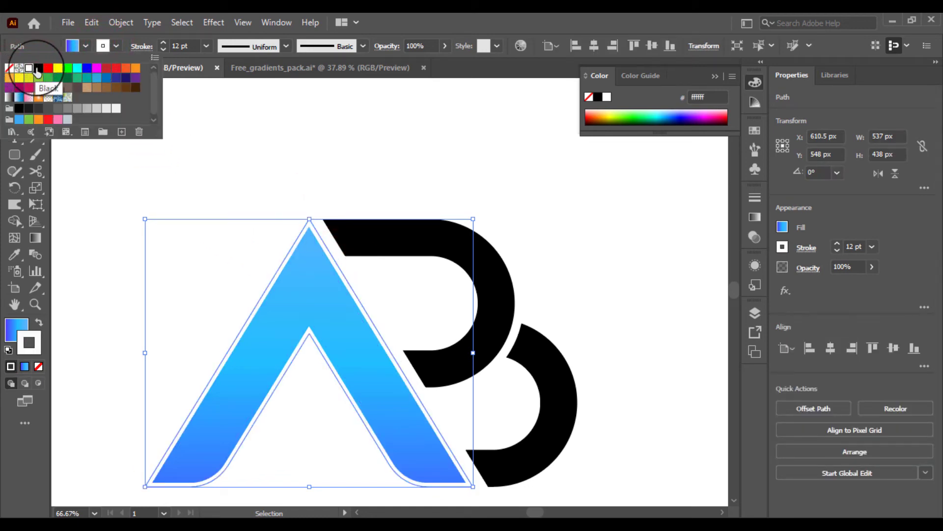
{"action": "left_click", "coordinate": [38, 69]}
{"action": "left_click", "coordinate": [192, 159]}
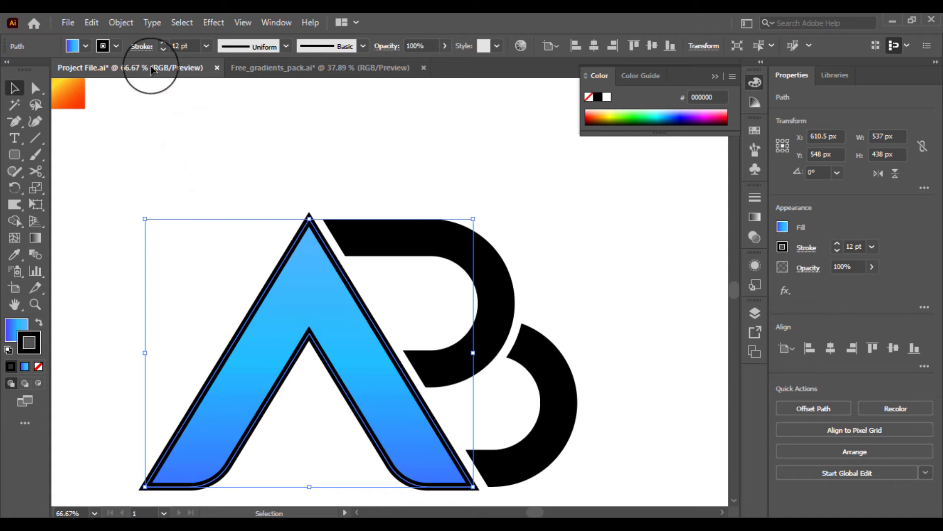
Step: Apply the blue Sky gradient swatch to the A's stroke and check the stroke's Color Picker without changing the colour
{"action": "left_click", "coordinate": [104, 47]}
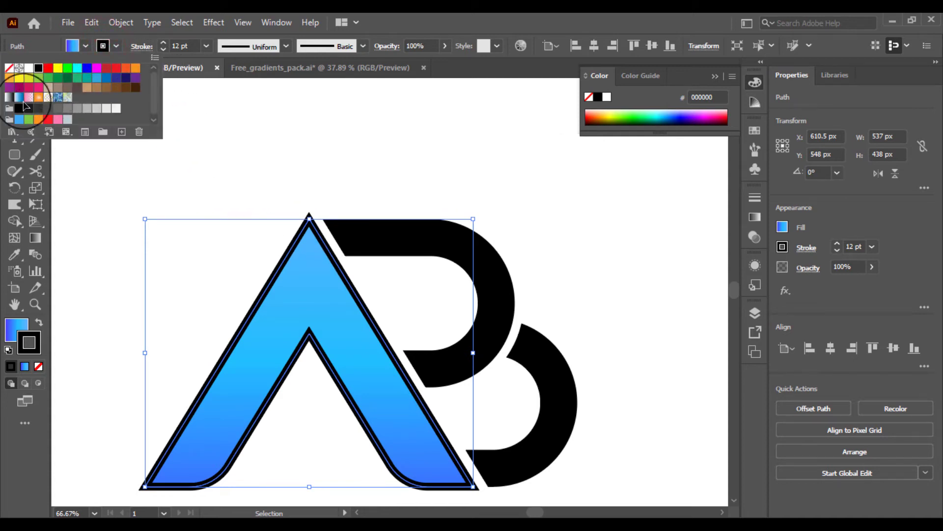
{"action": "left_click", "coordinate": [19, 99]}
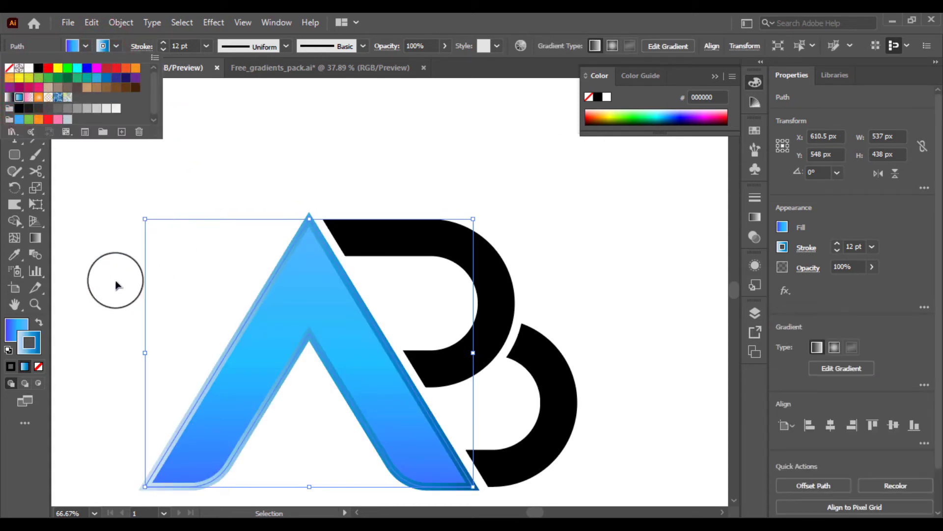
{"action": "double_click", "coordinate": [38, 343]}
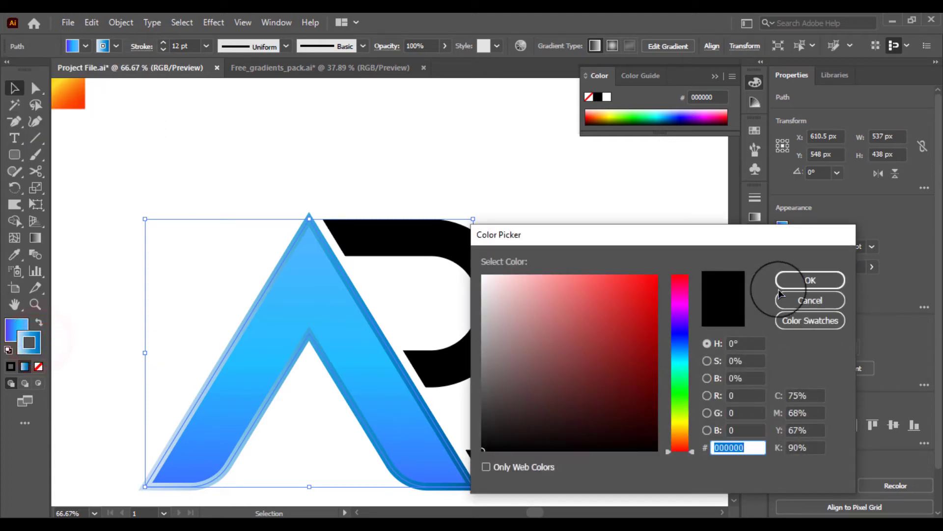
{"action": "left_click", "coordinate": [829, 322]}
{"action": "left_click", "coordinate": [812, 301]}
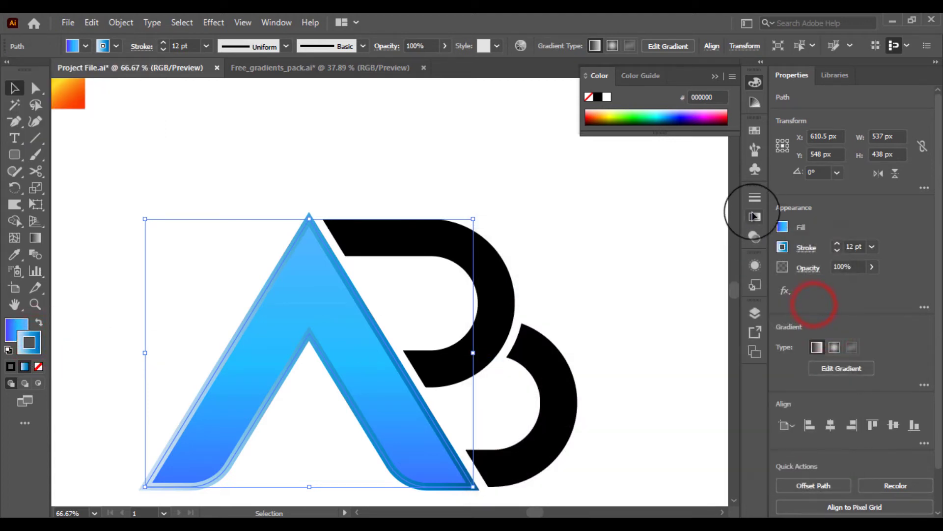
Step: Browse the preset gradients for the A's stroke and apply the pink Orchid gradient
{"action": "left_click", "coordinate": [756, 217]}
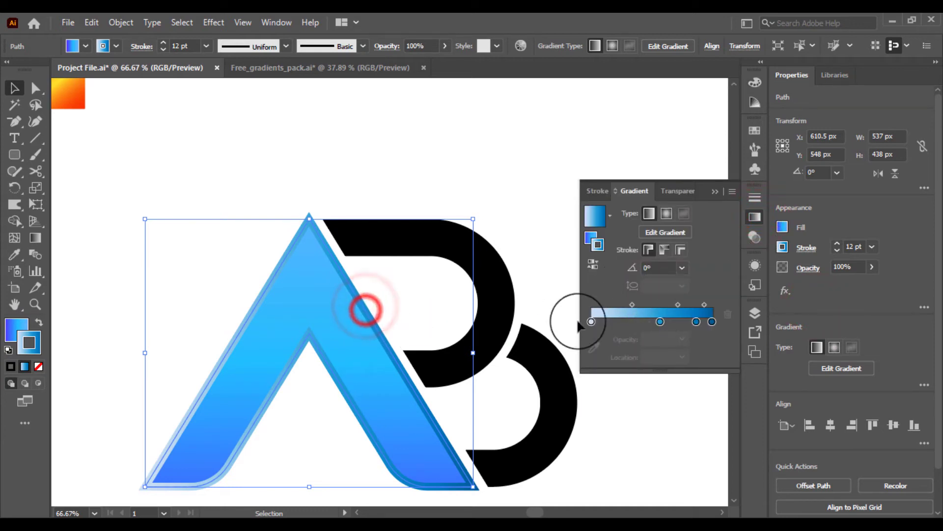
{"action": "left_click", "coordinate": [611, 216]}
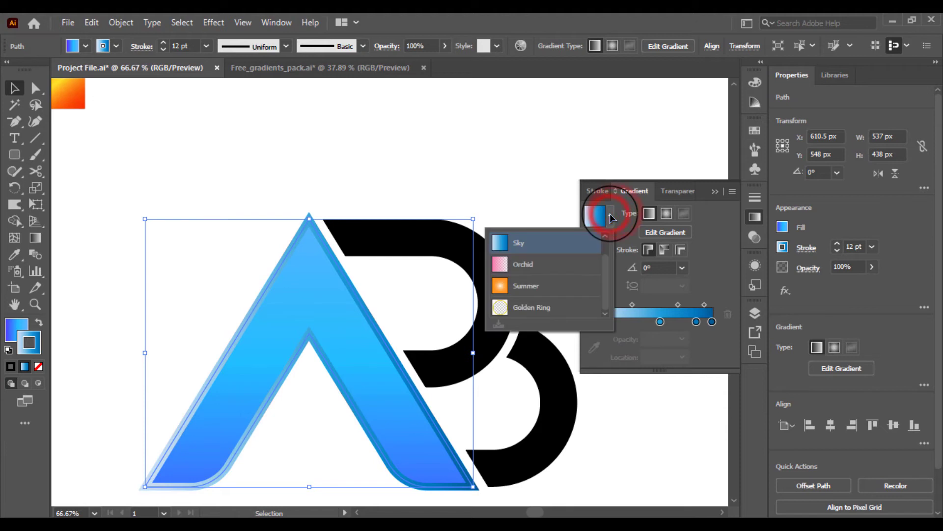
{"action": "left_click", "coordinate": [610, 216]}
{"action": "left_click", "coordinate": [611, 216]}
{"action": "left_click", "coordinate": [540, 264]}
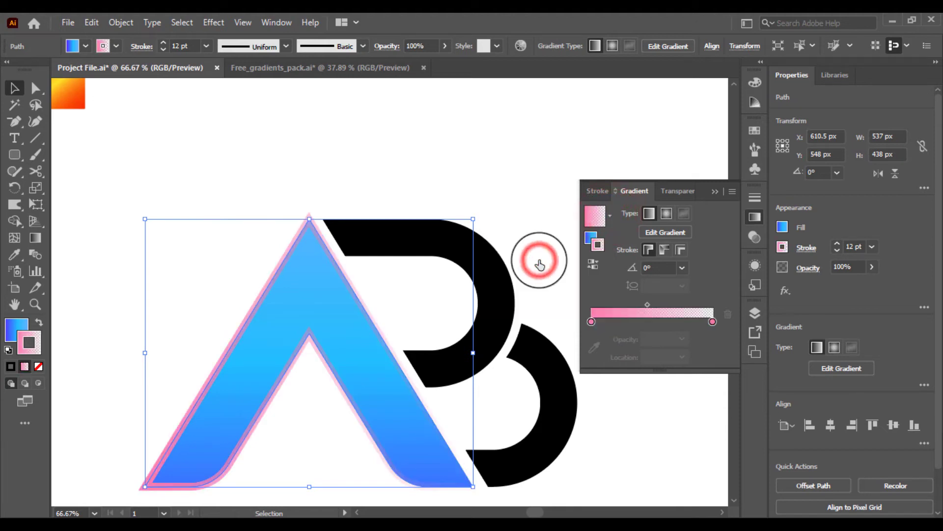
{"action": "left_click", "coordinate": [617, 191]}
{"action": "left_click", "coordinate": [617, 191]}
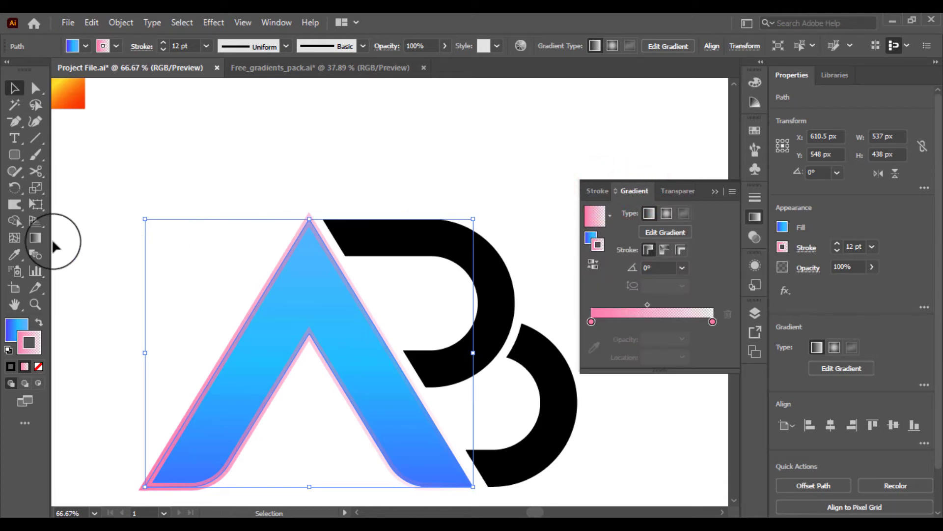
Step: Remove the A's stroke by sampling the blue swatch square with the Eyedropper tool, leaving the A selected
{"action": "left_click", "coordinate": [16, 253]}
{"action": "left_click_drag", "start_coordinate": [114, 189], "coordinate": [210, 220]}
{"action": "left_click", "coordinate": [101, 118]}
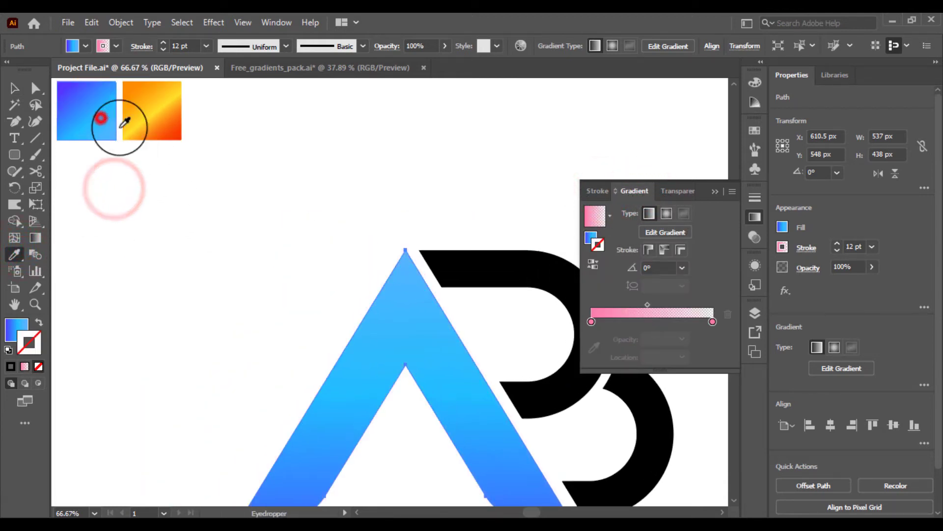
{"action": "left_click", "coordinate": [34, 90]}
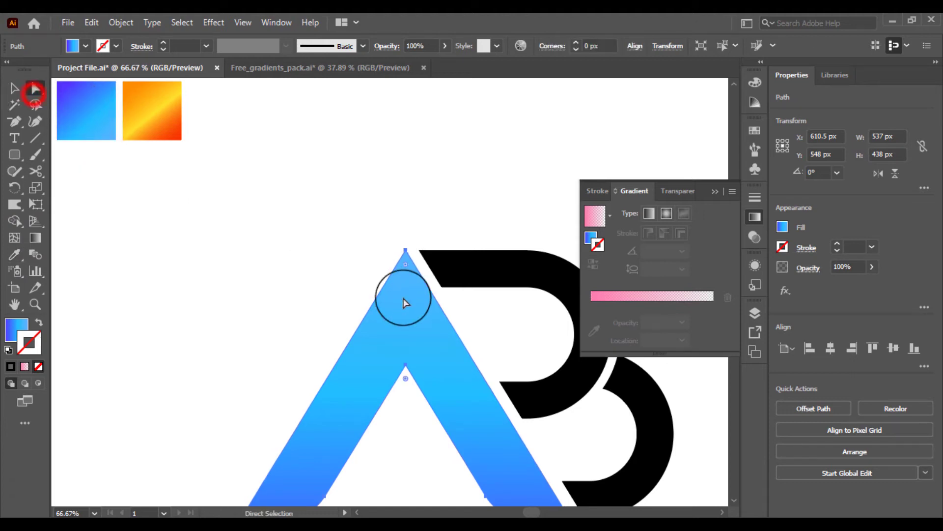
{"action": "left_click", "coordinate": [17, 90]}
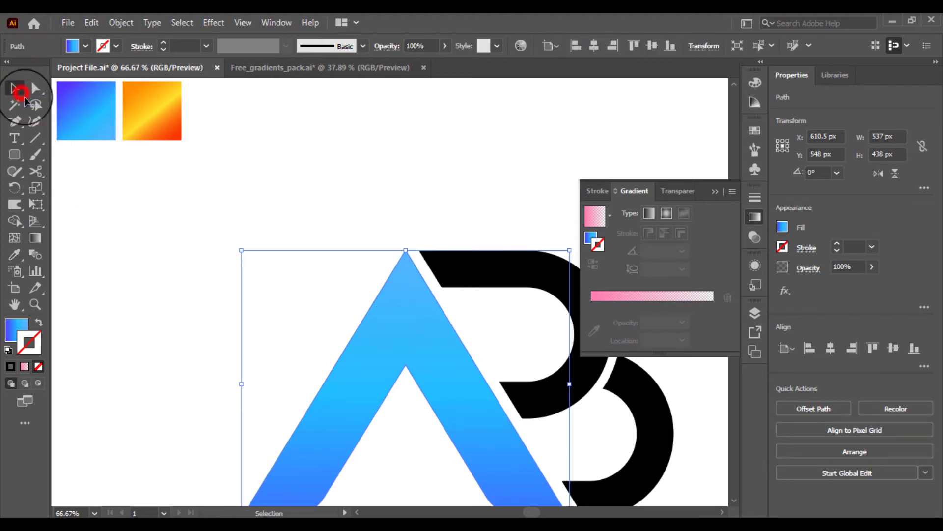
Step: Try the pink gradient on the A's stroke twice, resampling the blue swatch square with the Eyedropper each time
{"action": "left_click", "coordinate": [383, 290]}
{"action": "left_click", "coordinate": [359, 240]}
{"action": "left_click_drag", "start_coordinate": [364, 260], "coordinate": [408, 351]}
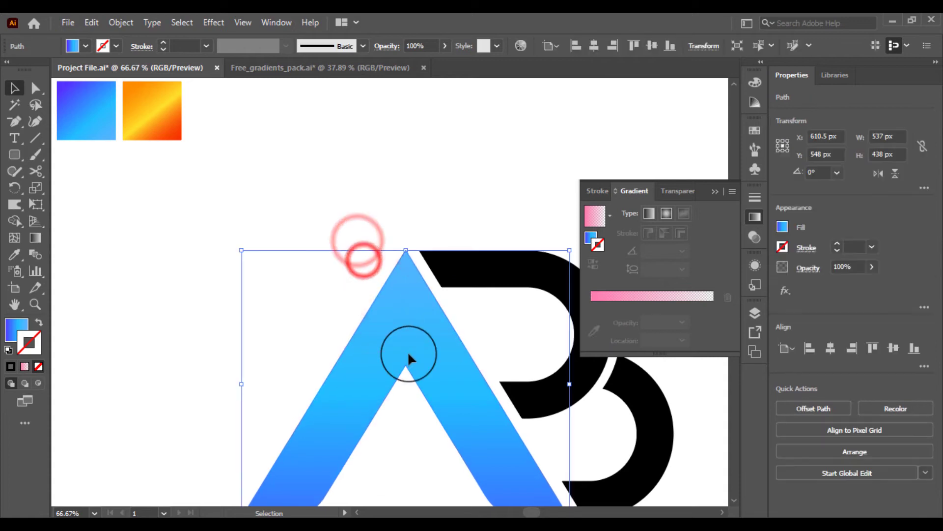
{"action": "left_click", "coordinate": [27, 366]}
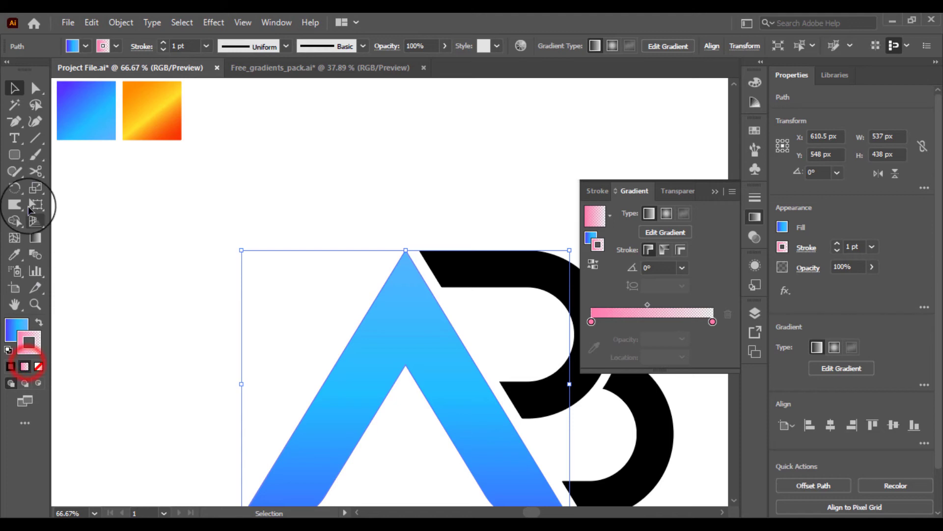
{"action": "left_click", "coordinate": [14, 256]}
{"action": "left_click", "coordinate": [95, 121]}
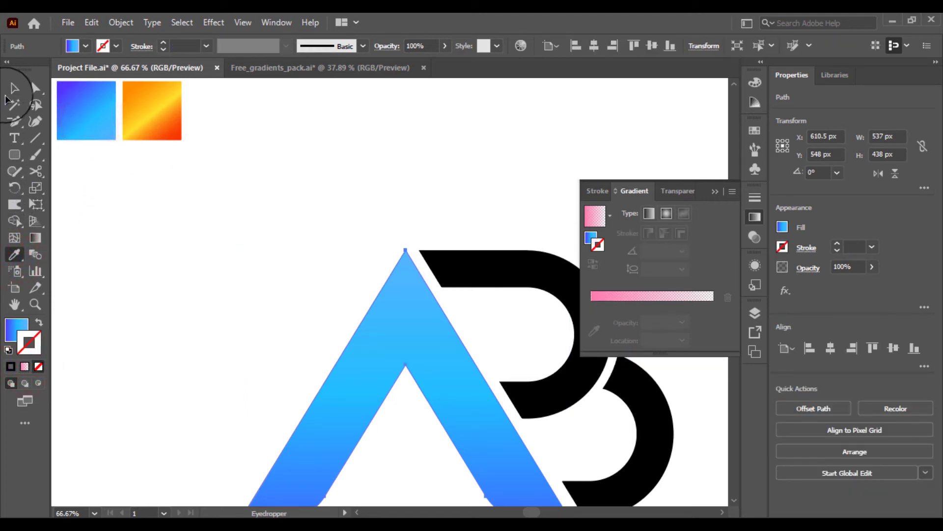
{"action": "left_click", "coordinate": [16, 88]}
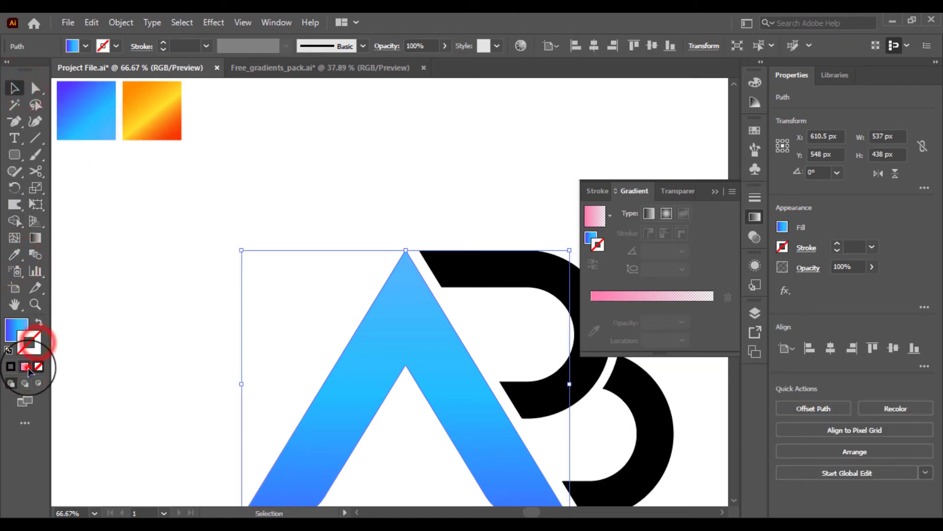
{"action": "left_click", "coordinate": [26, 367]}
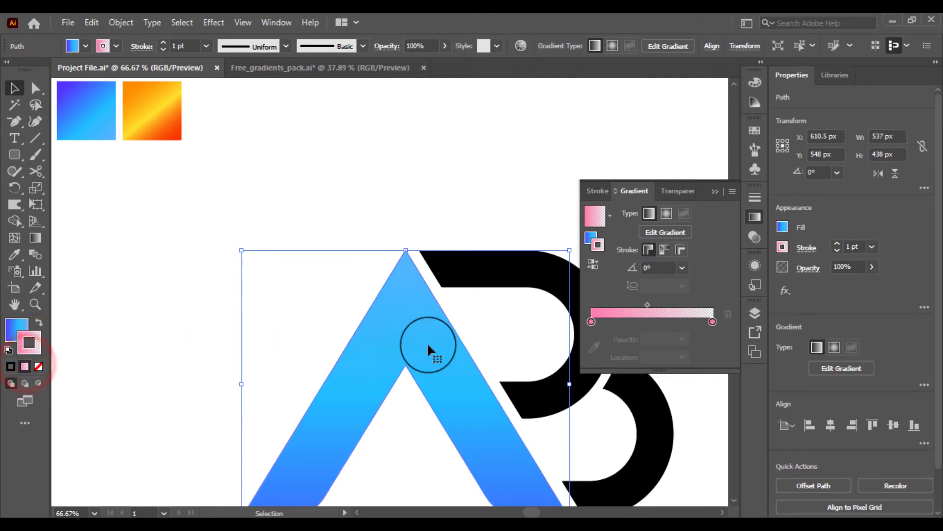
{"action": "left_click", "coordinate": [475, 337]}
{"action": "left_click_drag", "start_coordinate": [431, 367], "coordinate": [431, 368]}
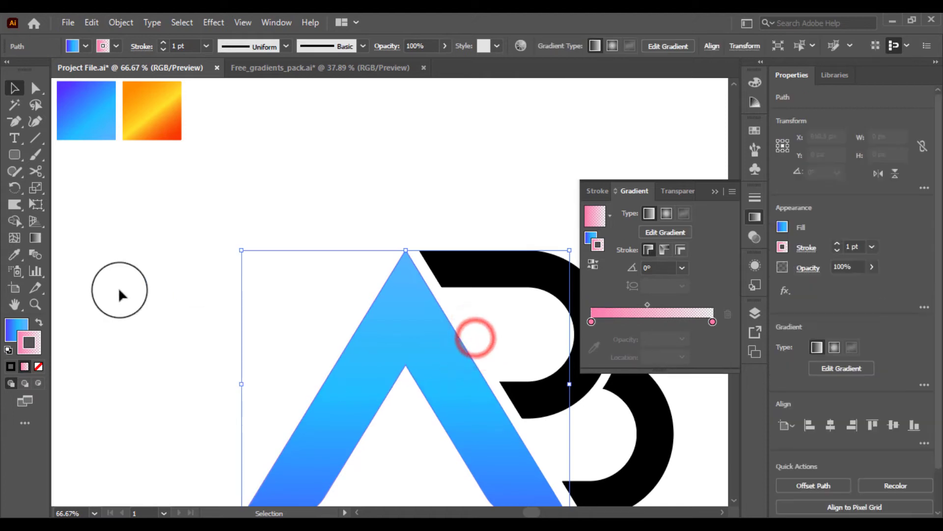
{"action": "left_click", "coordinate": [14, 255]}
{"action": "left_click", "coordinate": [93, 114]}
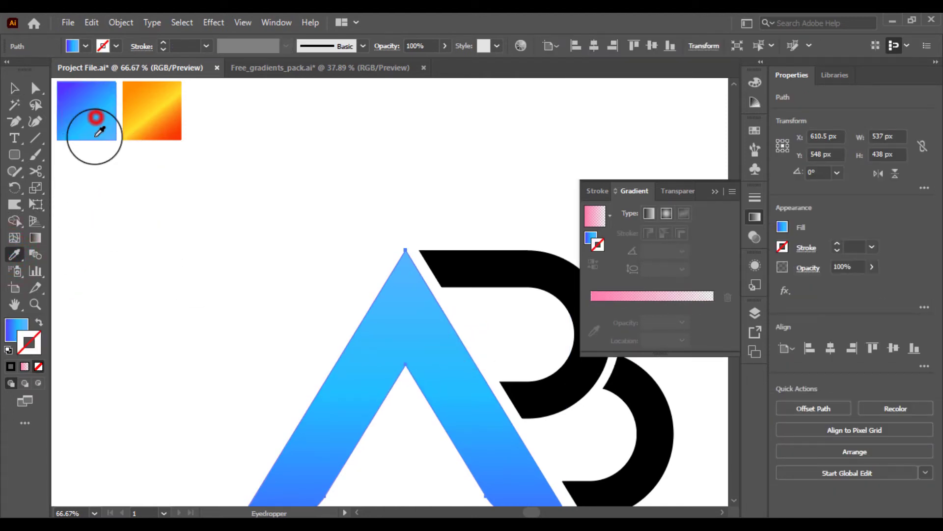
Step: Try a 12 pt pink gradient stroke on the A, and resample the orange and blue swatch squares with the Eyedropper
{"action": "left_click", "coordinate": [25, 366]}
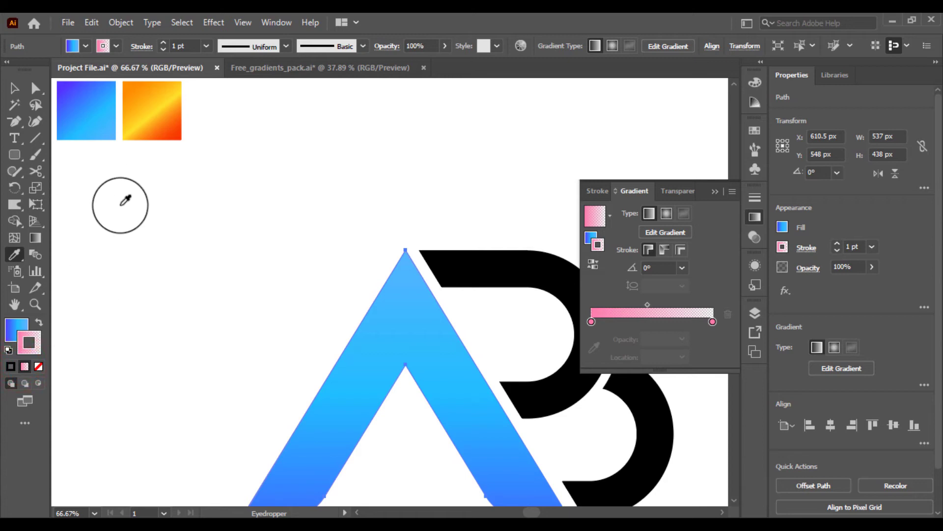
{"action": "left_click", "coordinate": [102, 48]}
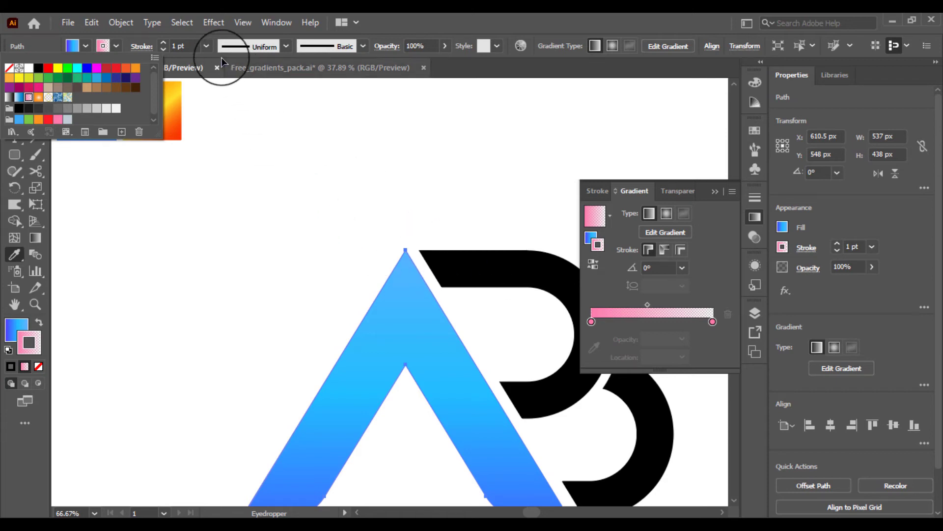
{"action": "left_click", "coordinate": [206, 46]}
{"action": "left_click", "coordinate": [207, 46]}
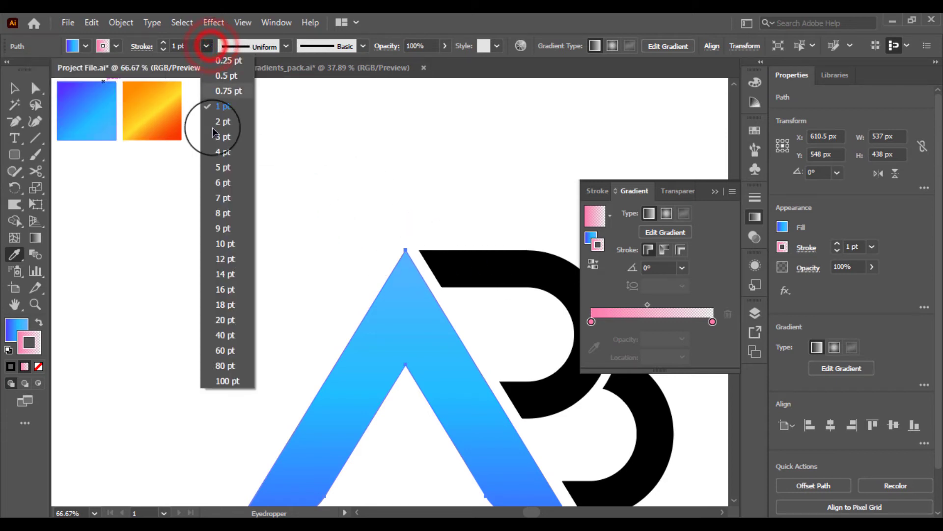
{"action": "left_click", "coordinate": [236, 260]}
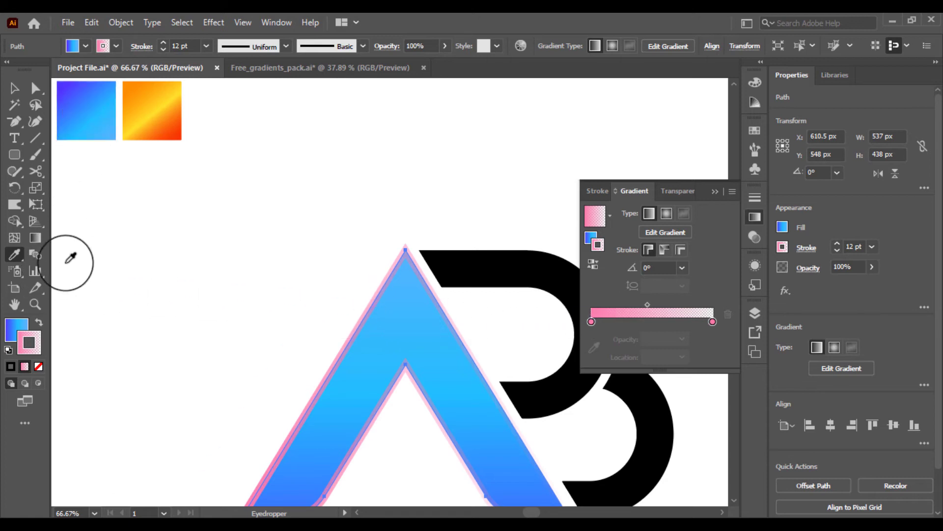
{"action": "left_click", "coordinate": [19, 328]}
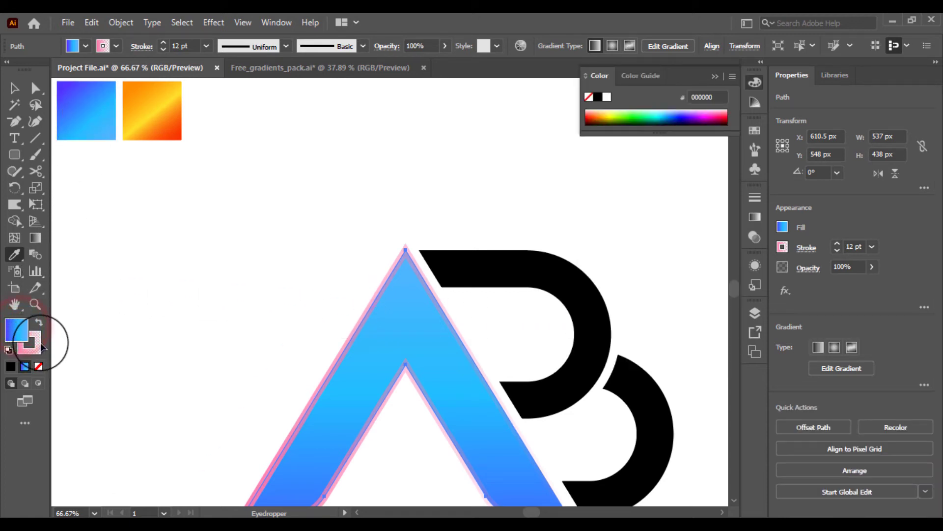
{"action": "left_click", "coordinate": [100, 125]}
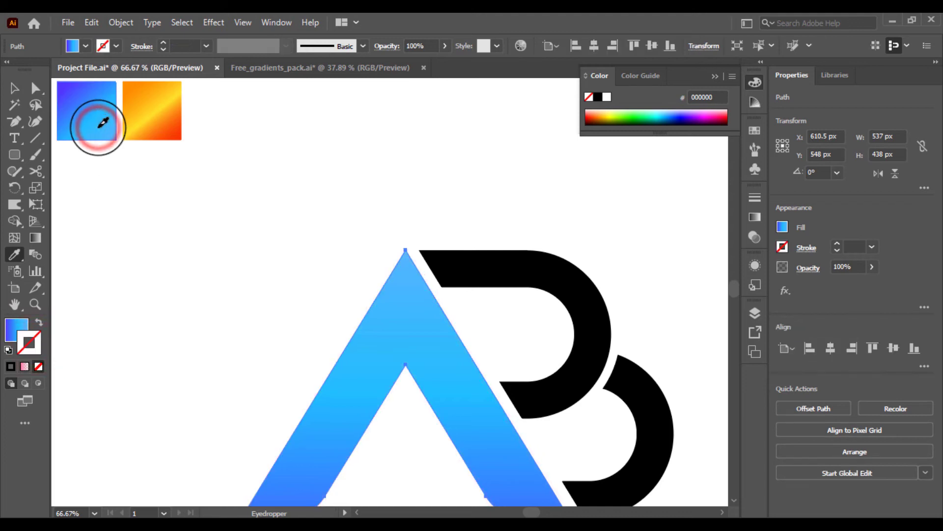
{"action": "left_click", "coordinate": [149, 118]}
{"action": "left_click", "coordinate": [88, 128]}
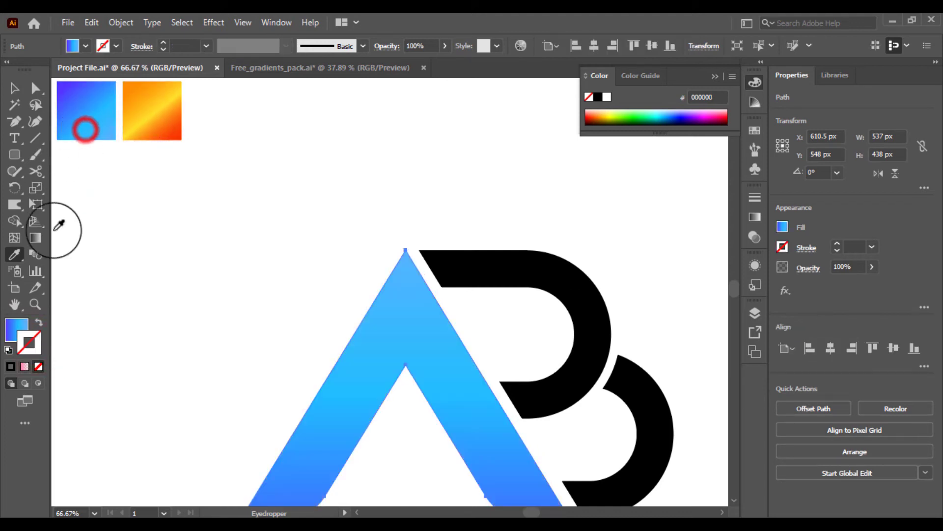
Step: Add a gradient stroke to the A and set its weight to 12 pt
{"action": "left_click", "coordinate": [26, 366]}
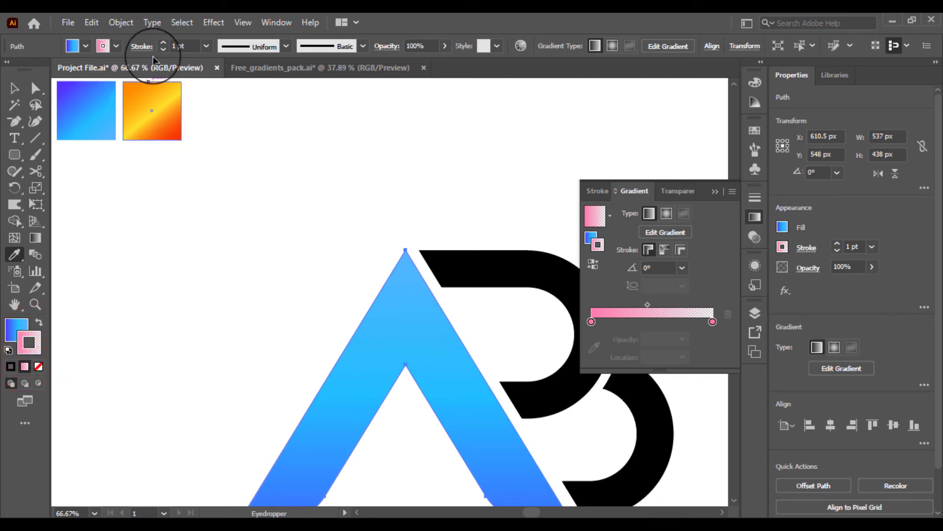
{"action": "left_click", "coordinate": [207, 46]}
{"action": "left_click", "coordinate": [228, 262]}
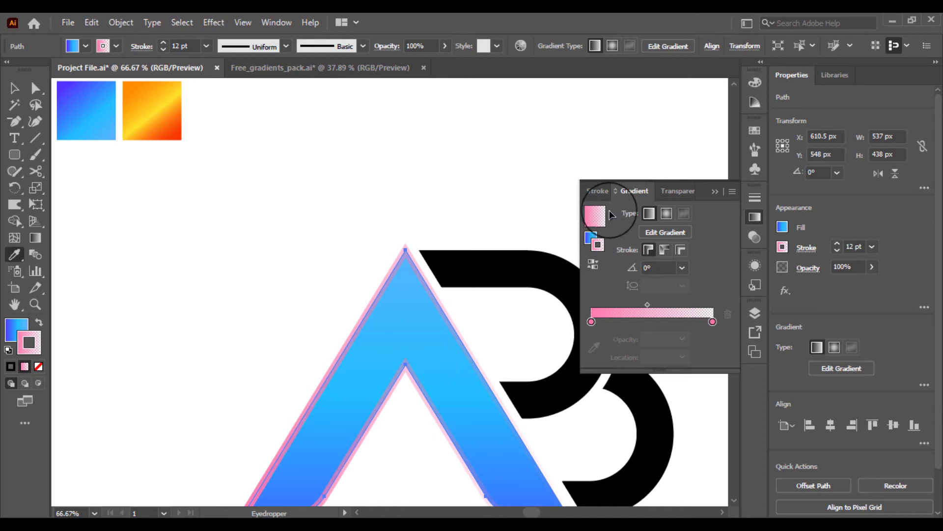
Step: Apply the light-to-dark blue preset gradient to the A's stroke
{"action": "left_click", "coordinate": [602, 191]}
{"action": "left_click", "coordinate": [627, 190]}
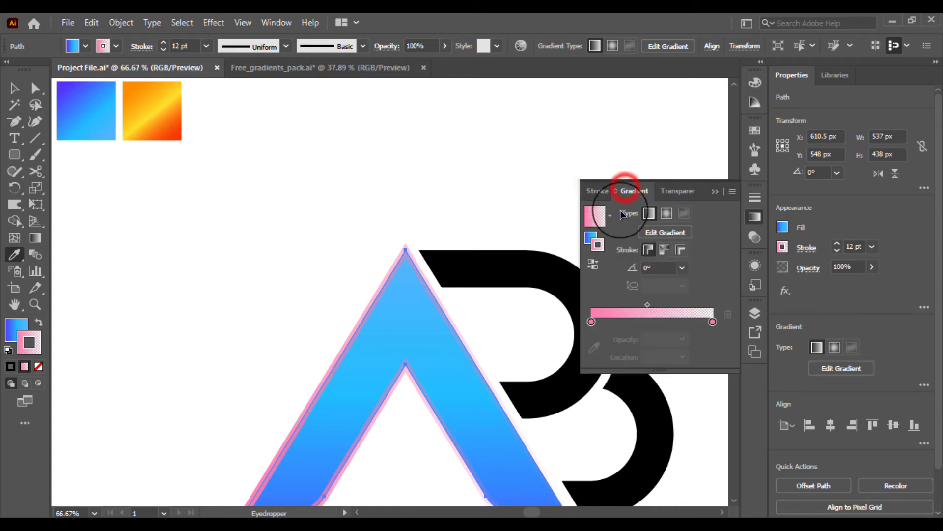
{"action": "left_click", "coordinate": [602, 192]}
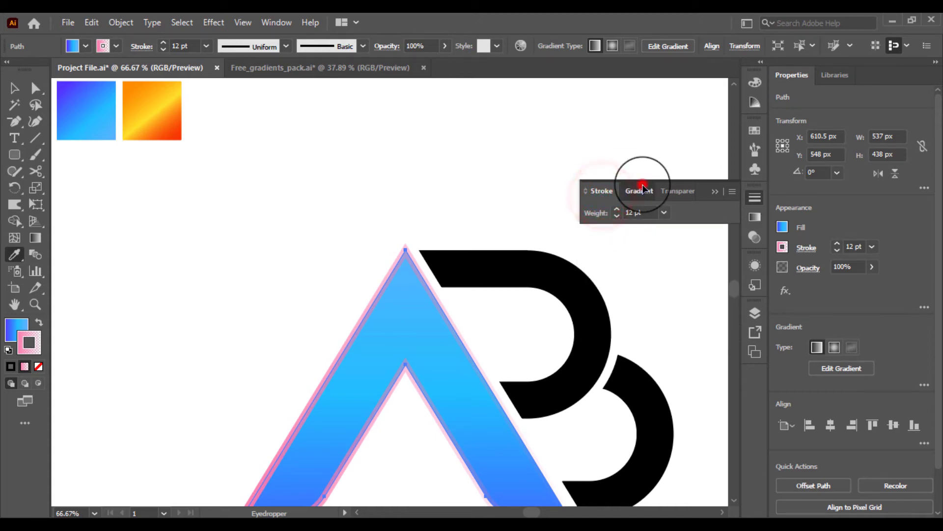
{"action": "left_click", "coordinate": [641, 191]}
{"action": "left_click", "coordinate": [609, 215]}
{"action": "left_click", "coordinate": [543, 246]}
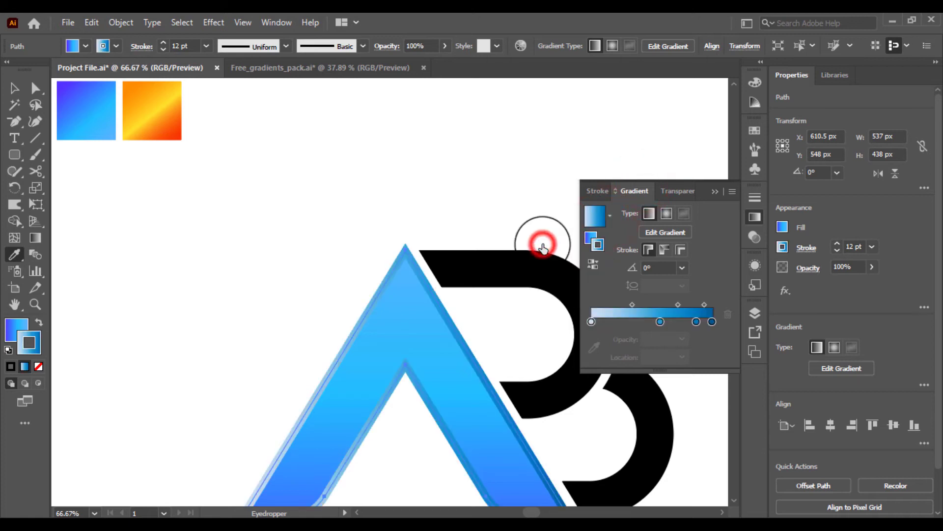
Step: Recolour the first colour stop of the A's stroke gradient to the blue 005ad4
{"action": "double_click", "coordinate": [592, 323]}
{"action": "left_click", "coordinate": [604, 462]}
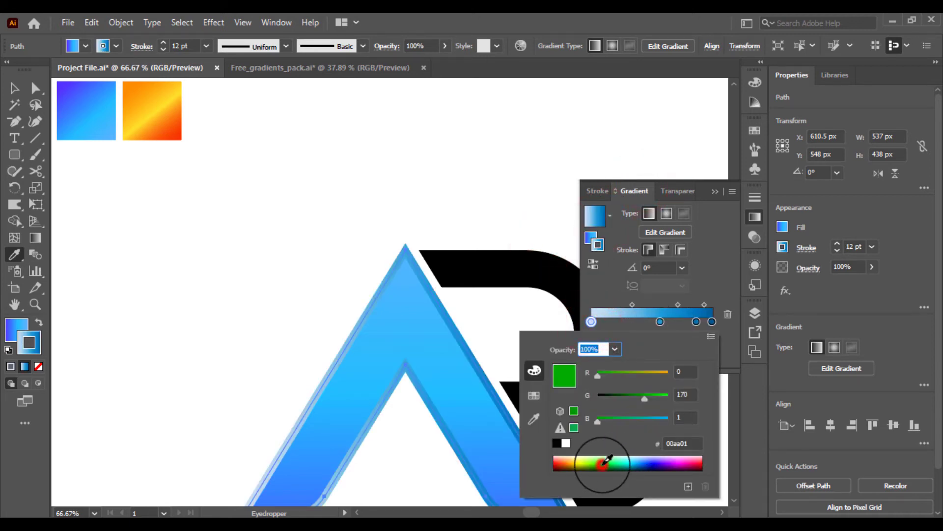
{"action": "left_click_drag", "start_coordinate": [607, 460], "coordinate": [635, 454]}
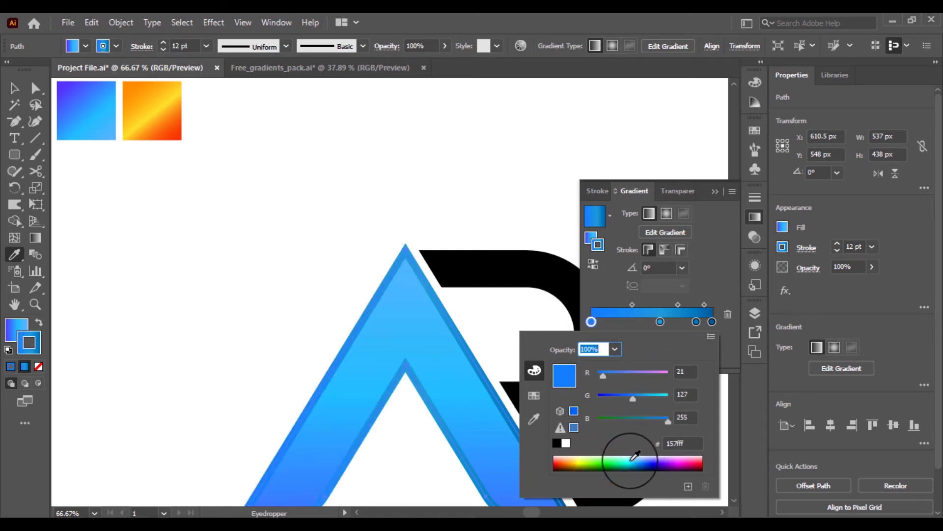
{"action": "left_click", "coordinate": [647, 461]}
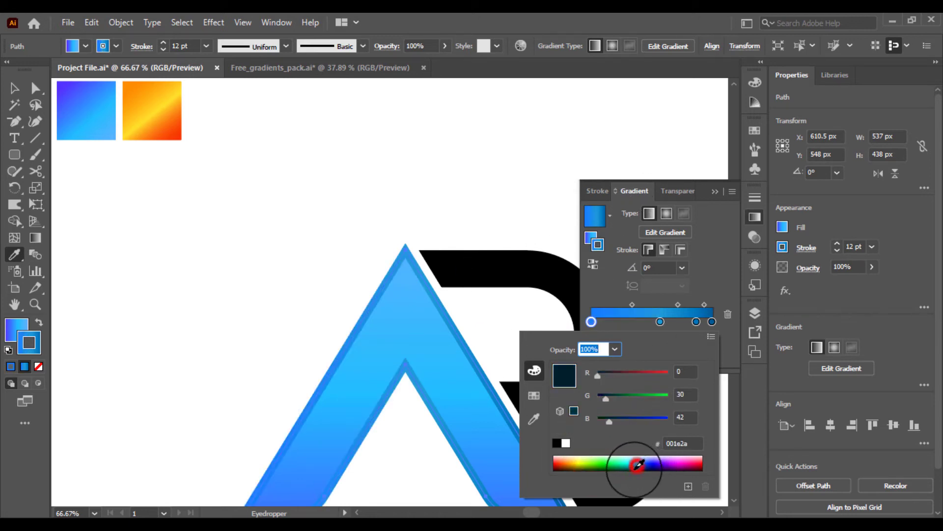
{"action": "left_click_drag", "start_coordinate": [646, 460], "coordinate": [646, 458]}
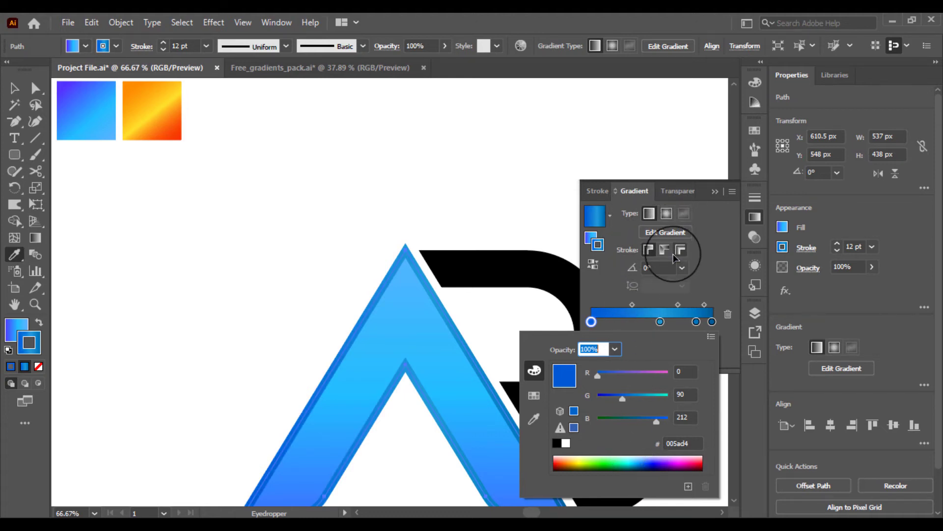
{"action": "left_click", "coordinate": [710, 276]}
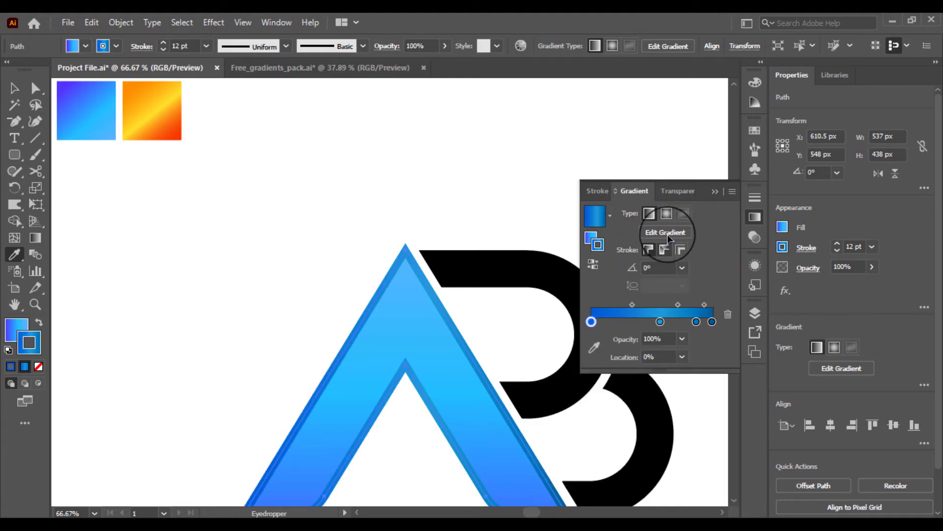
Step: Set the angle of the A's stroke gradient to 90°
{"action": "left_click", "coordinate": [683, 268]}
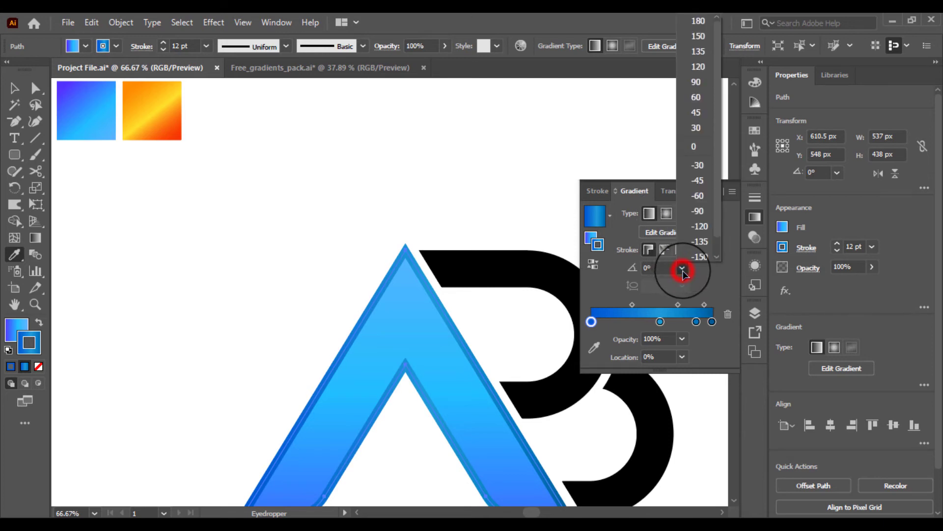
{"action": "left_click", "coordinate": [699, 82]}
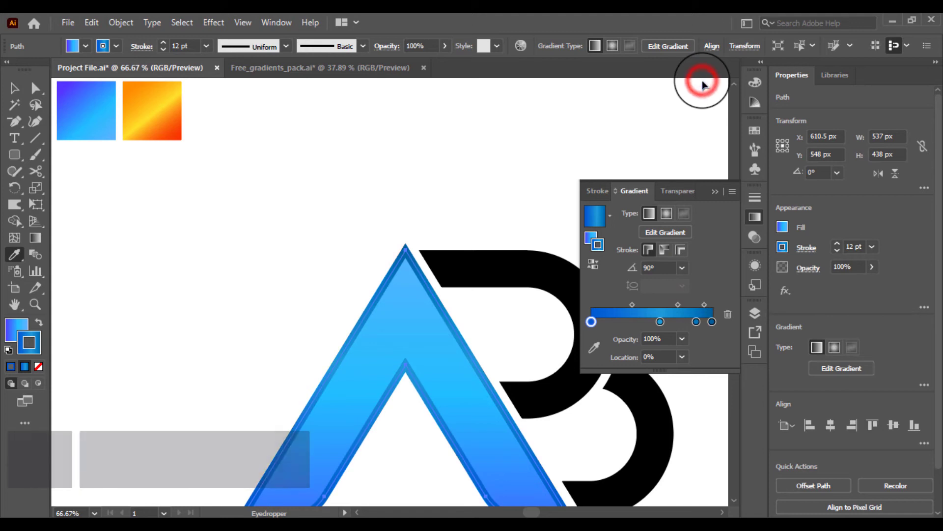
{"action": "left_click", "coordinate": [707, 257]}
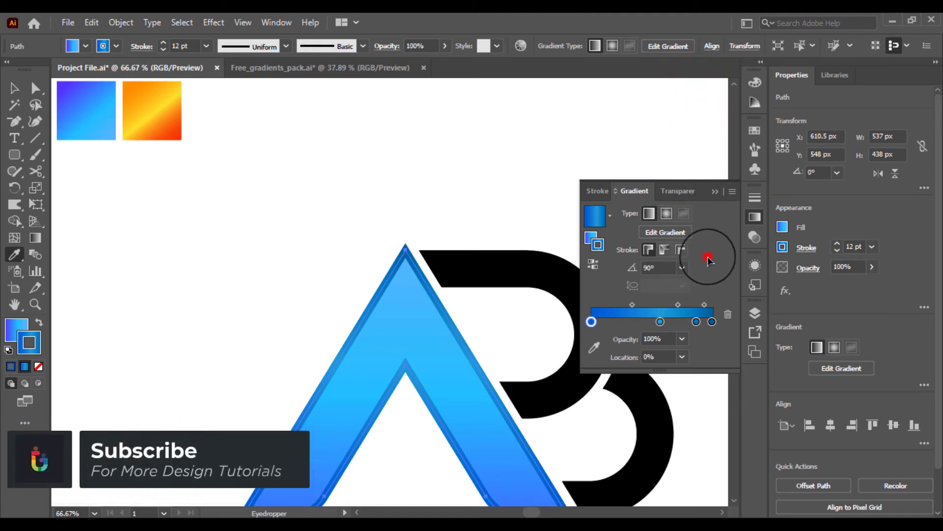
Step: Set the A's stroke weight to 8 pt and deselect the letter
{"action": "left_click", "coordinate": [212, 45]}
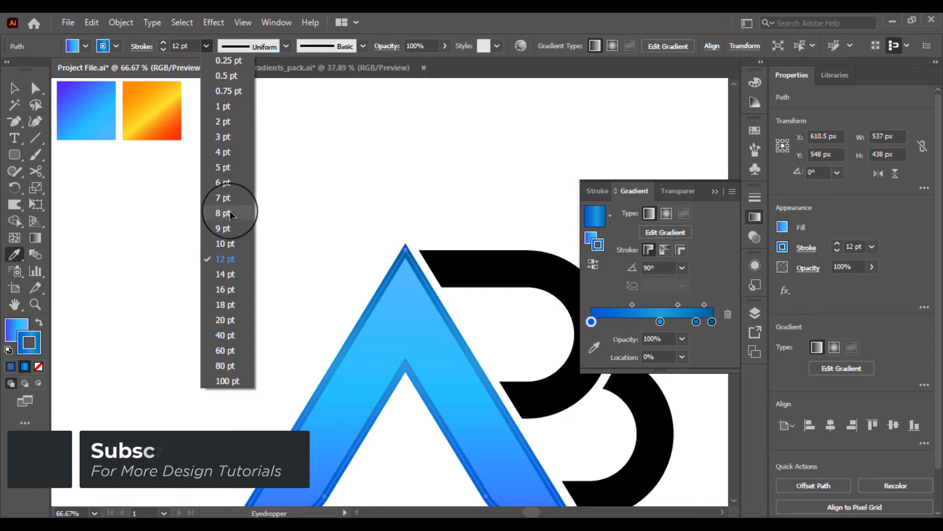
{"action": "left_click", "coordinate": [230, 212]}
{"action": "left_click", "coordinate": [15, 88]}
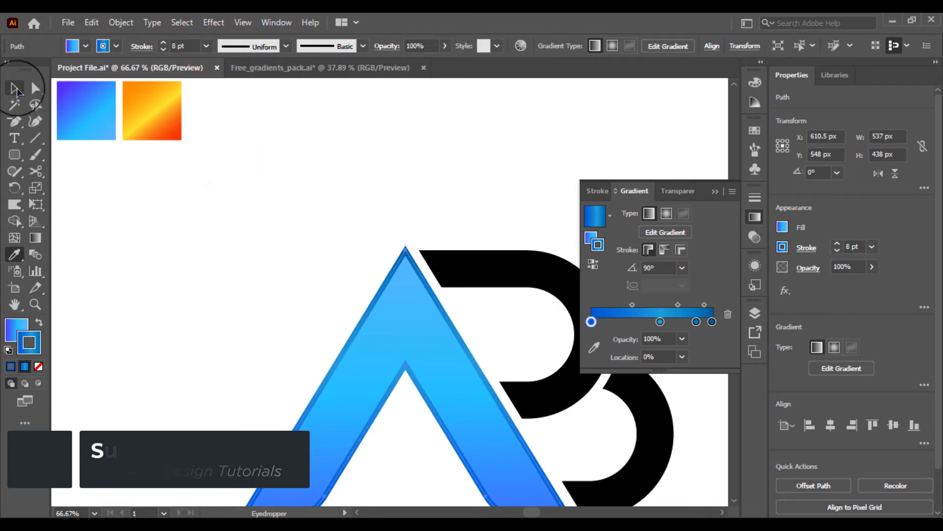
{"action": "left_click", "coordinate": [199, 220]}
{"action": "left_click_drag", "start_coordinate": [310, 330], "coordinate": [261, 265]}
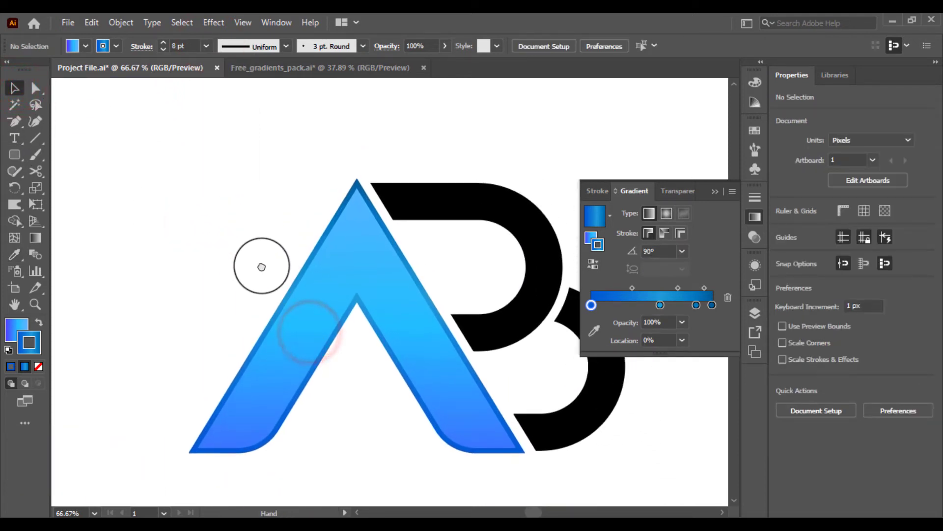
Step: Copy the A and paste the duplicate in front of the original
{"action": "left_click", "coordinate": [334, 258]}
{"action": "left_click", "coordinate": [92, 22]}
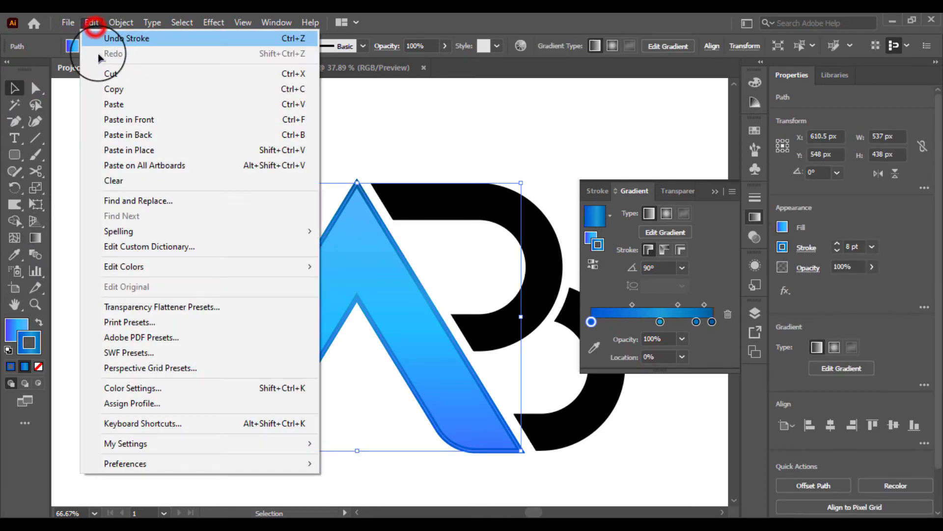
{"action": "left_click", "coordinate": [111, 89]}
{"action": "left_click", "coordinate": [91, 22]}
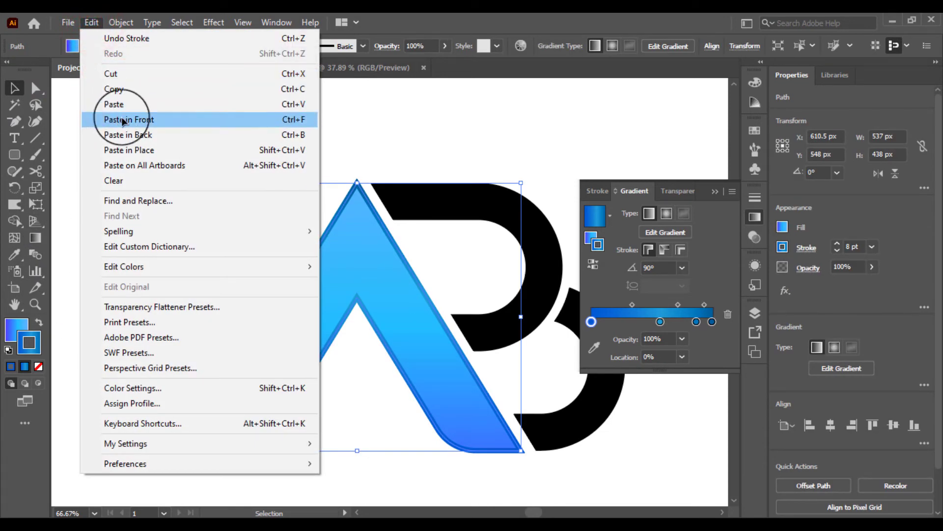
{"action": "left_click", "coordinate": [124, 119]}
Step: Remove the stroke from the front copy of the A and leave that copy selected
{"action": "left_click", "coordinate": [339, 263]}
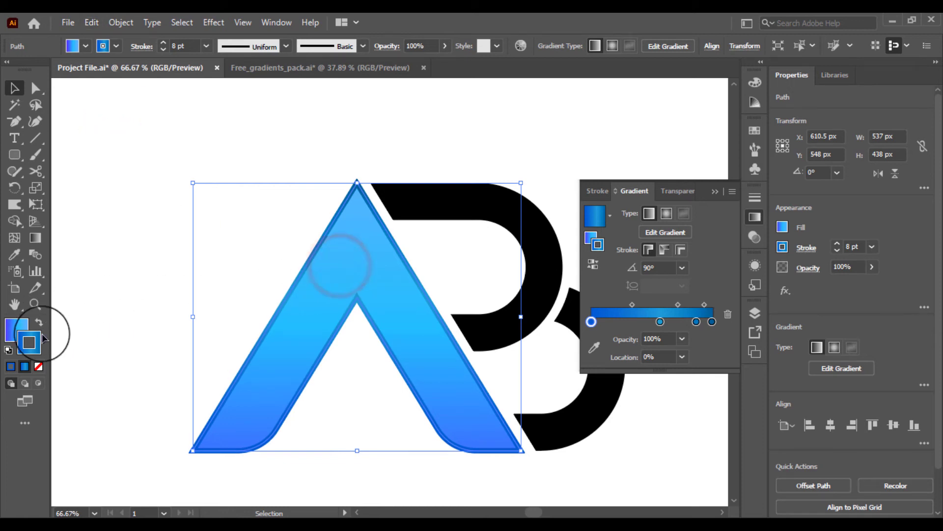
{"action": "left_click", "coordinate": [39, 366]}
{"action": "left_click", "coordinate": [142, 360]}
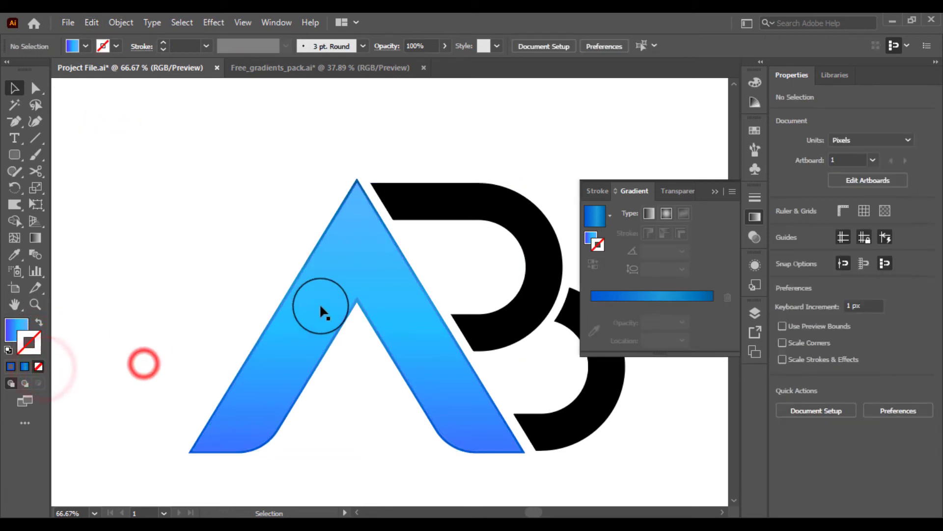
{"action": "left_click", "coordinate": [320, 303]}
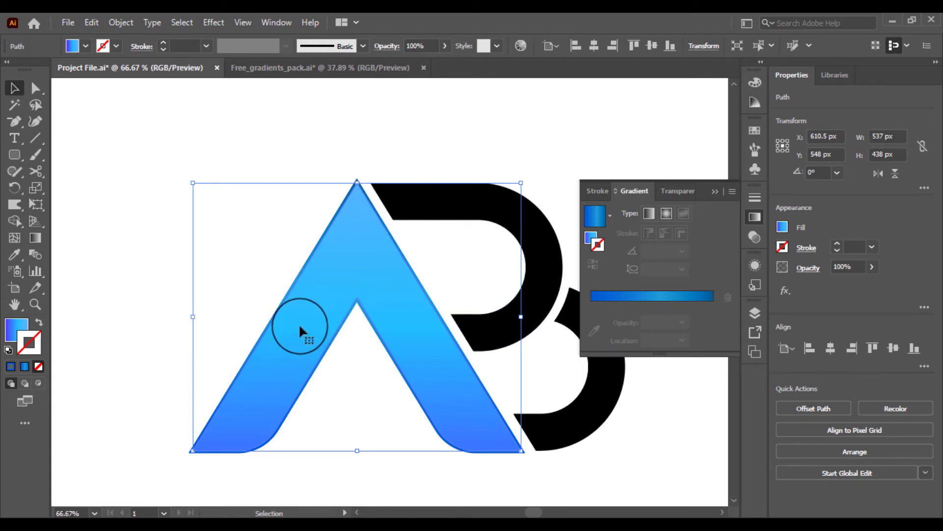
{"action": "left_click", "coordinate": [354, 224]}
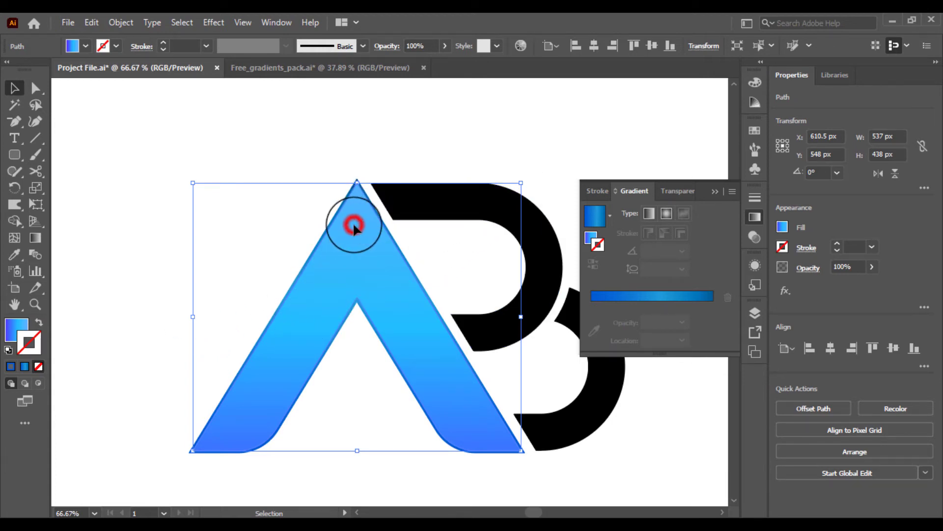
{"action": "left_click", "coordinate": [252, 260]}
{"action": "left_click", "coordinate": [315, 279]}
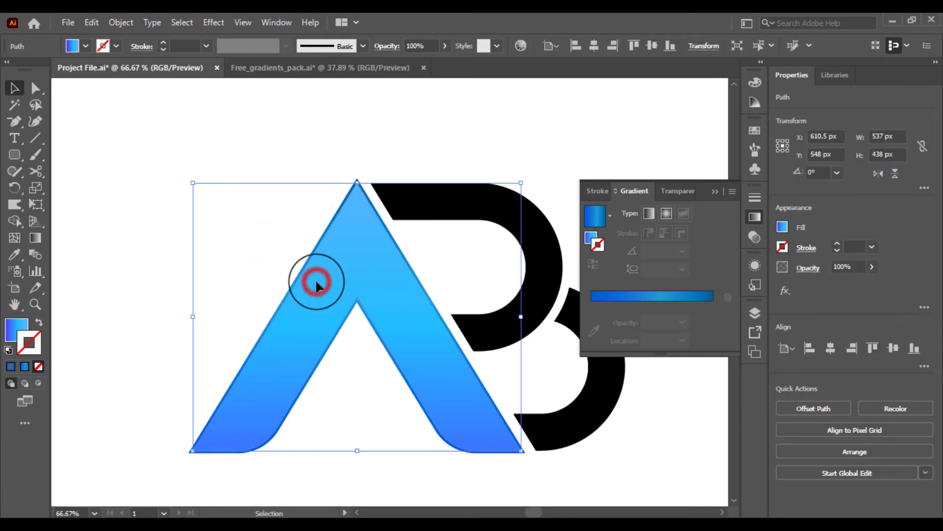
{"action": "left_click", "coordinate": [369, 344]}
{"action": "left_click", "coordinate": [409, 325]}
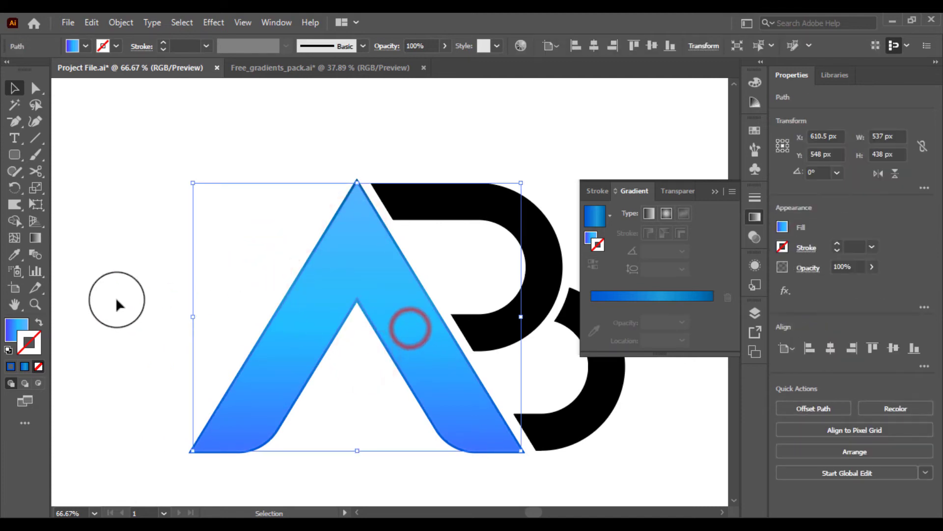
Step: Cut the front copy of the A with the Scissors tool at mid-height on the outer and inner edges of both legs
{"action": "left_click", "coordinate": [35, 170]}
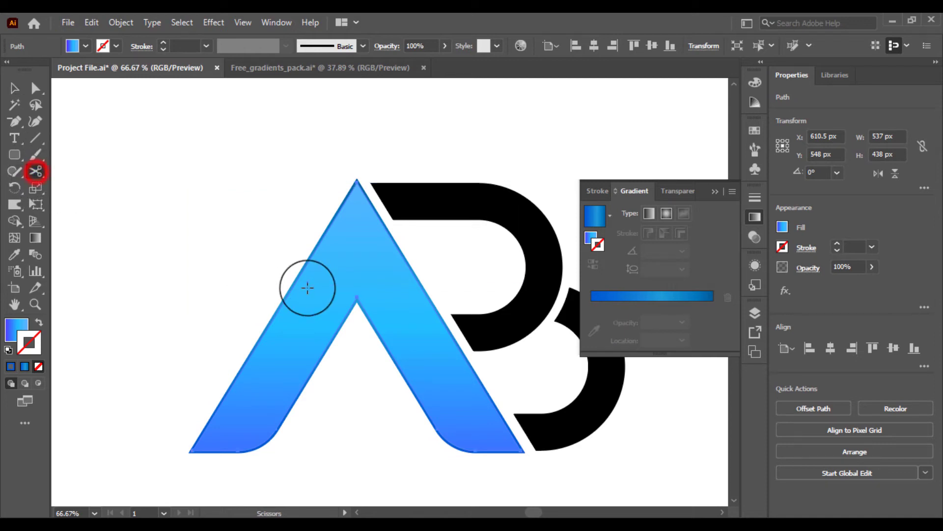
{"action": "left_click", "coordinate": [276, 317]}
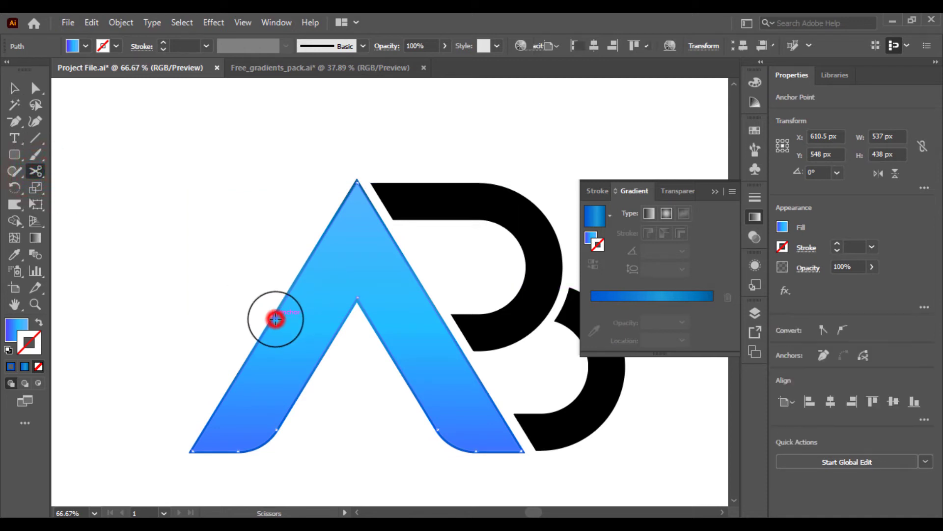
{"action": "left_click", "coordinate": [344, 318]}
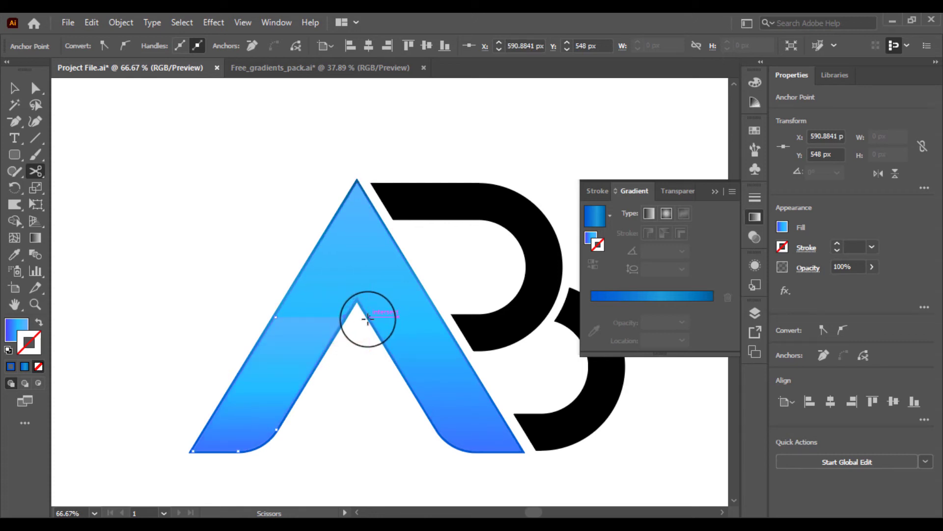
{"action": "left_click", "coordinate": [365, 318]}
{"action": "left_click", "coordinate": [441, 317]}
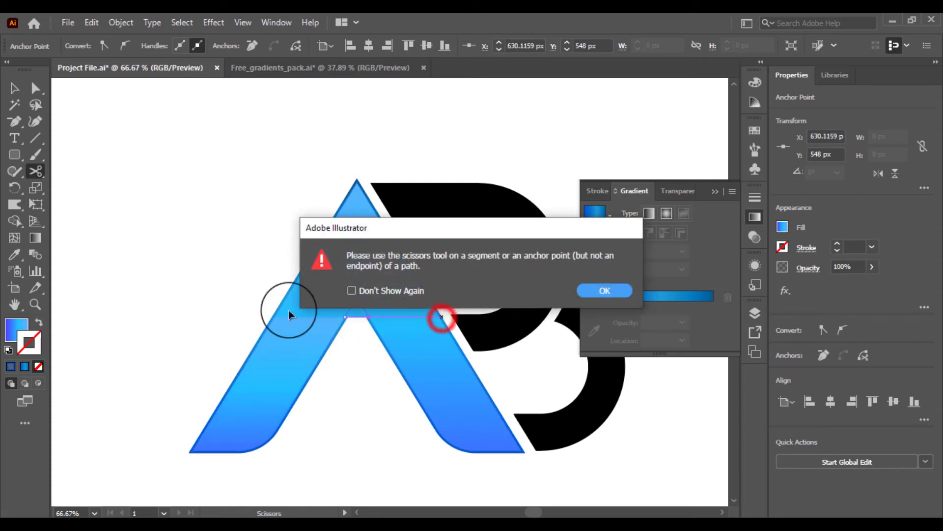
{"action": "left_click", "coordinate": [601, 289]}
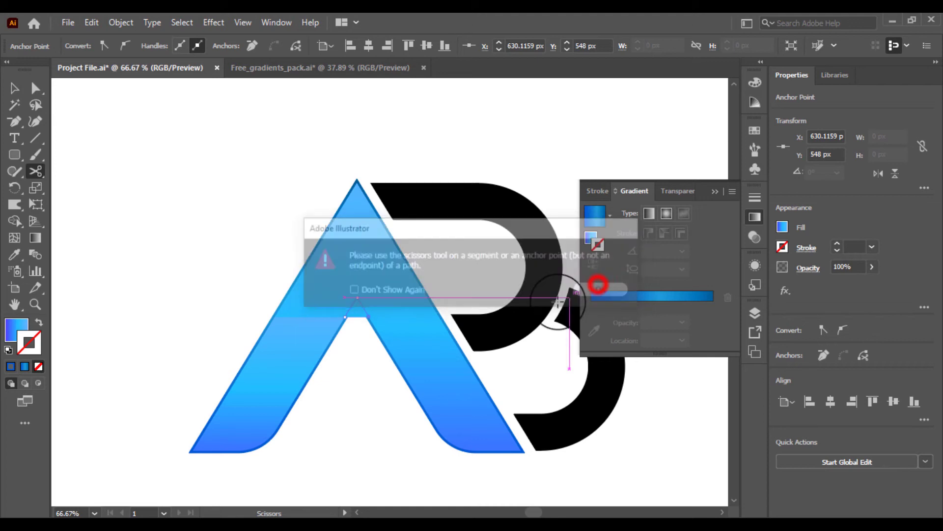
{"action": "left_click", "coordinate": [439, 316]}
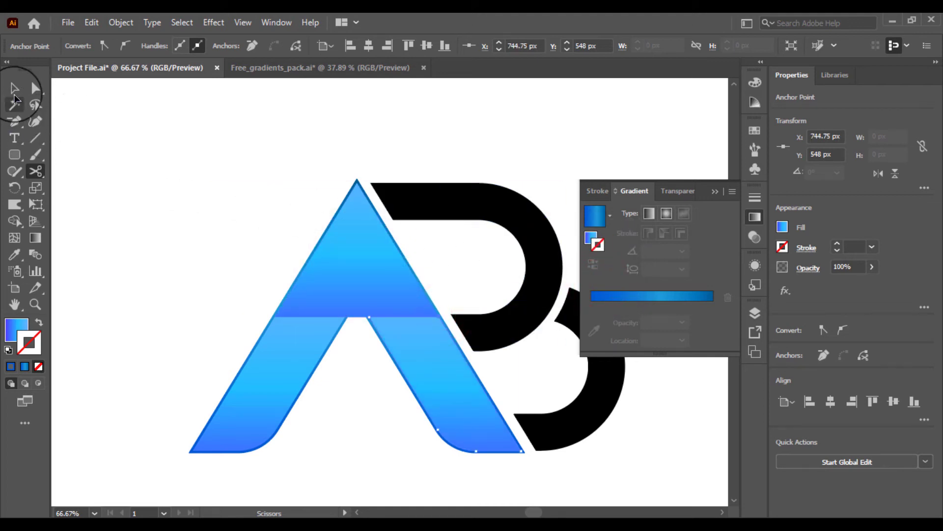
Step: Select the two lower leg pieces and sample the blue gradient swatch onto them
{"action": "left_click", "coordinate": [14, 89]}
{"action": "left_click", "coordinate": [184, 218]}
{"action": "left_click", "coordinate": [299, 328]}
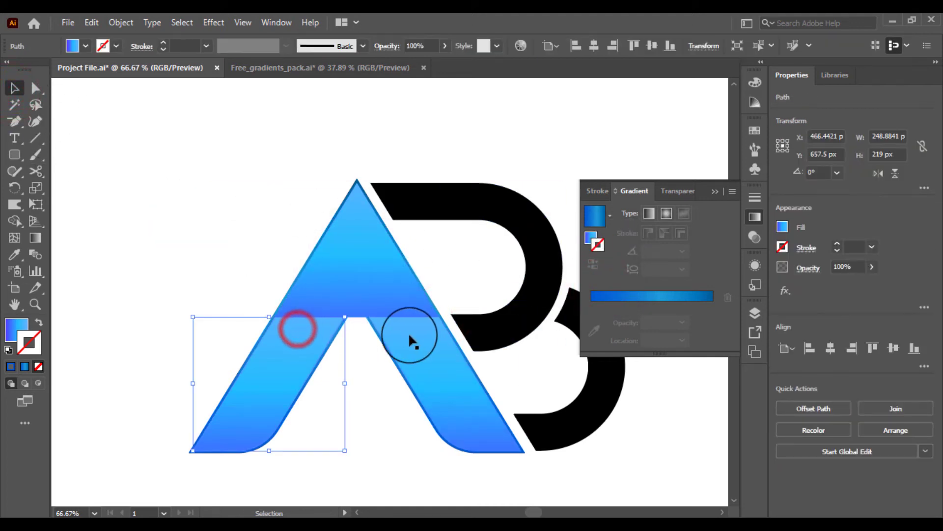
{"action": "left_click", "coordinate": [410, 333], "text": "shift"}
{"action": "left_click", "coordinate": [38, 238]}
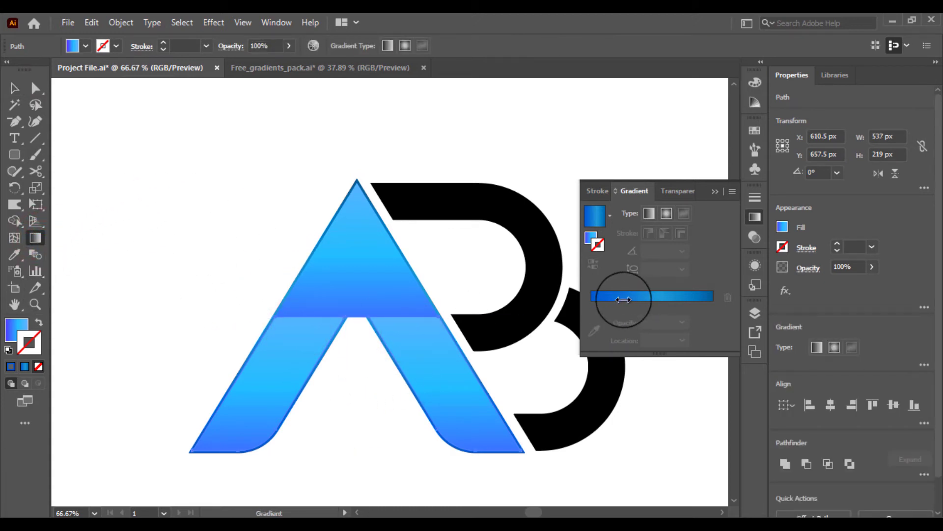
{"action": "left_click_drag", "start_coordinate": [221, 235], "coordinate": [291, 272]}
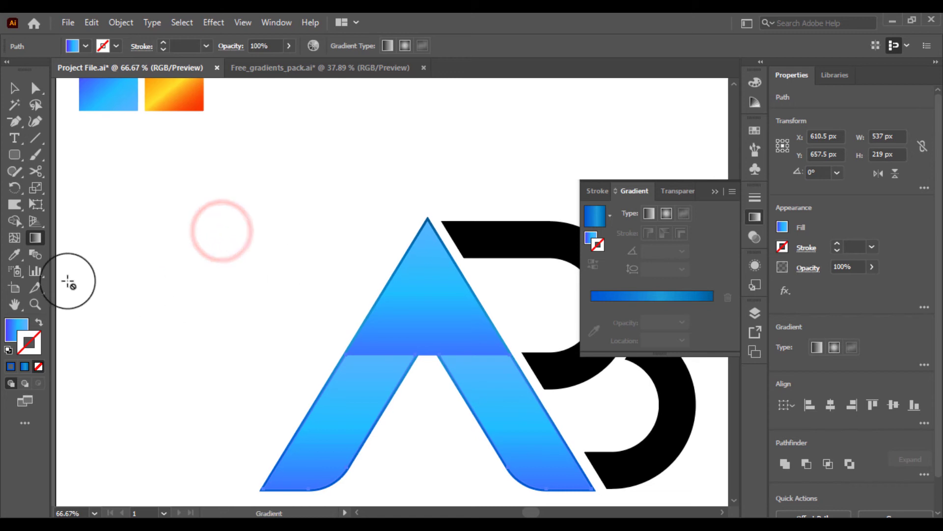
{"action": "left_click", "coordinate": [14, 254]}
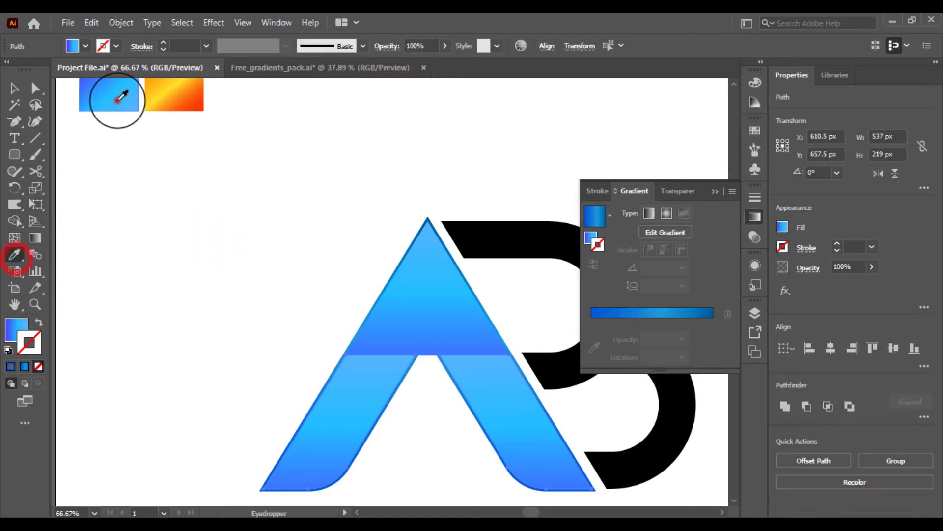
{"action": "left_click", "coordinate": [115, 99]}
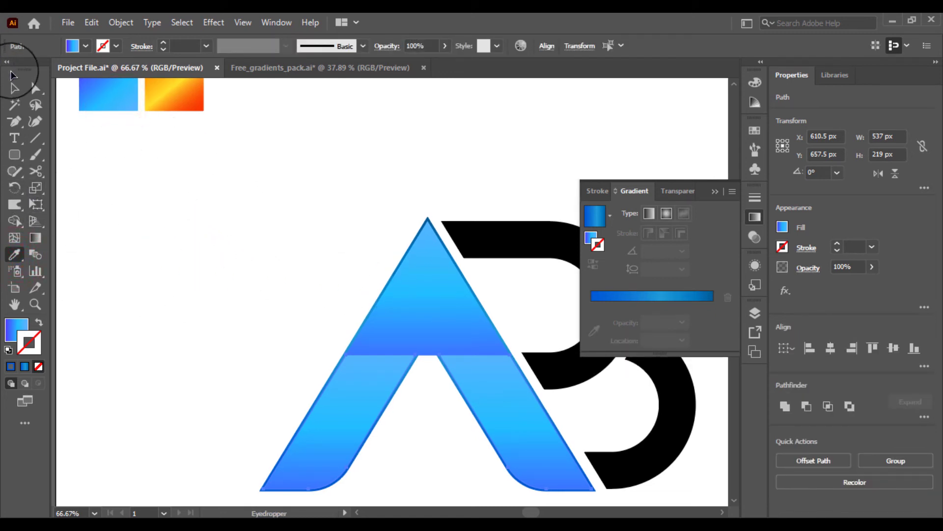
Step: Delete the upper piece of the cut front copy and the small leftover triangle at the A's inner apex
{"action": "left_click", "coordinate": [17, 89]}
{"action": "left_click", "coordinate": [414, 307]}
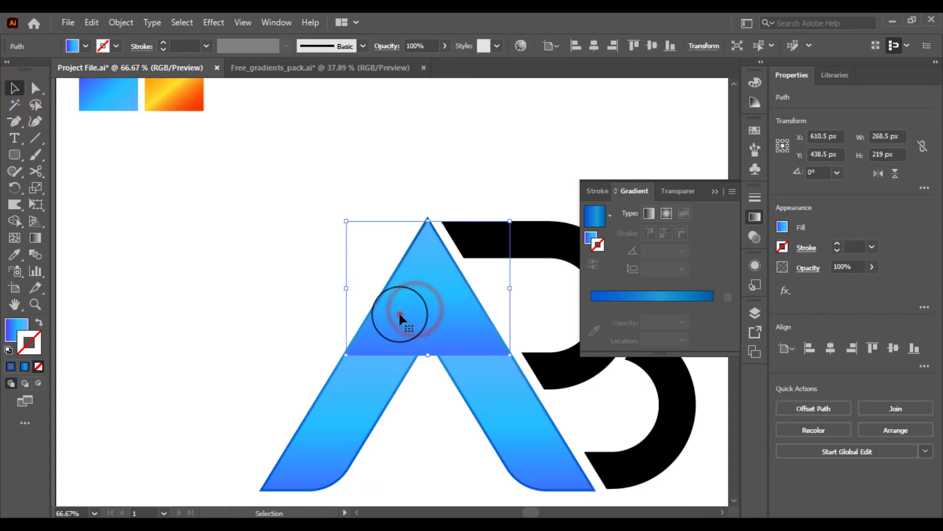
{"action": "left_click_drag", "start_coordinate": [399, 312], "coordinate": [258, 244]}
{"action": "key", "text": "Delete"}
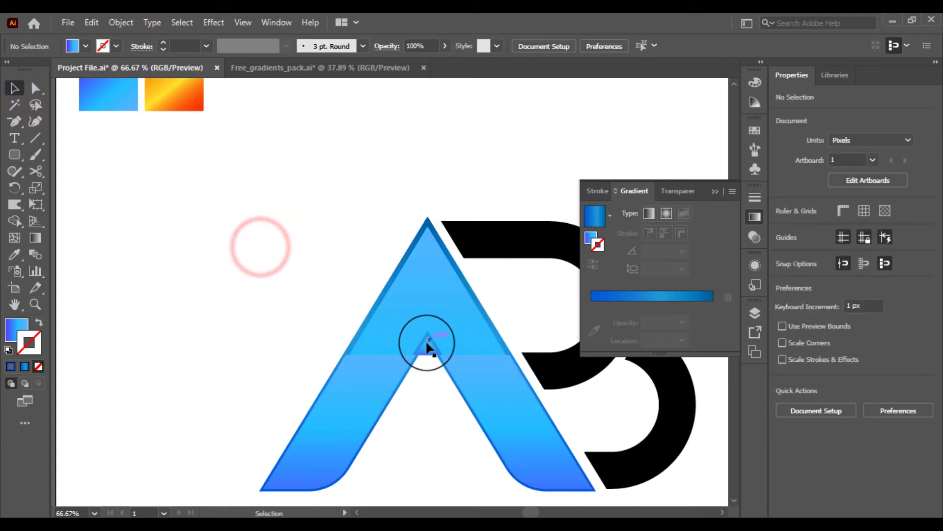
{"action": "left_click_drag", "start_coordinate": [428, 345], "coordinate": [430, 396]}
{"action": "key", "text": "Delete"}
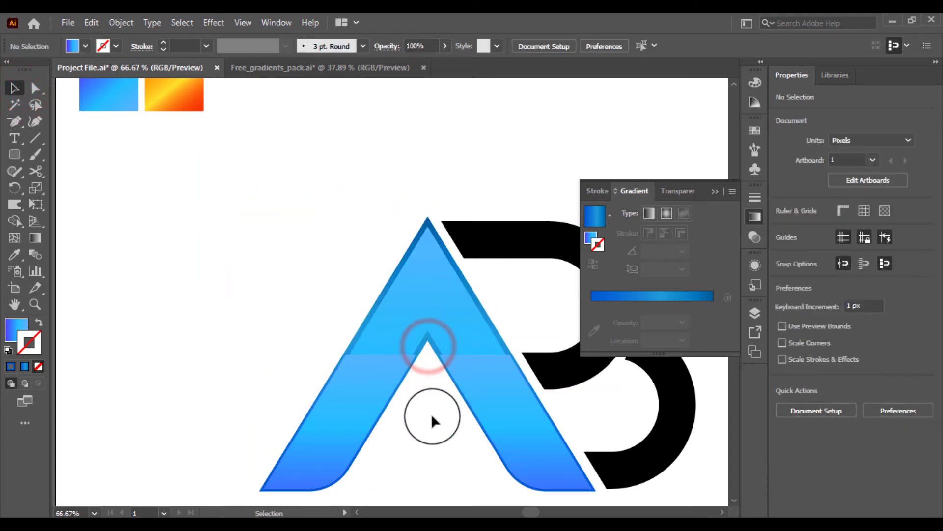
Step: Apply the blue swatch's gradient to both lower leg pieces with the Eyedropper and deselect them
{"action": "left_click", "coordinate": [364, 385]}
{"action": "left_click", "coordinate": [483, 381]}
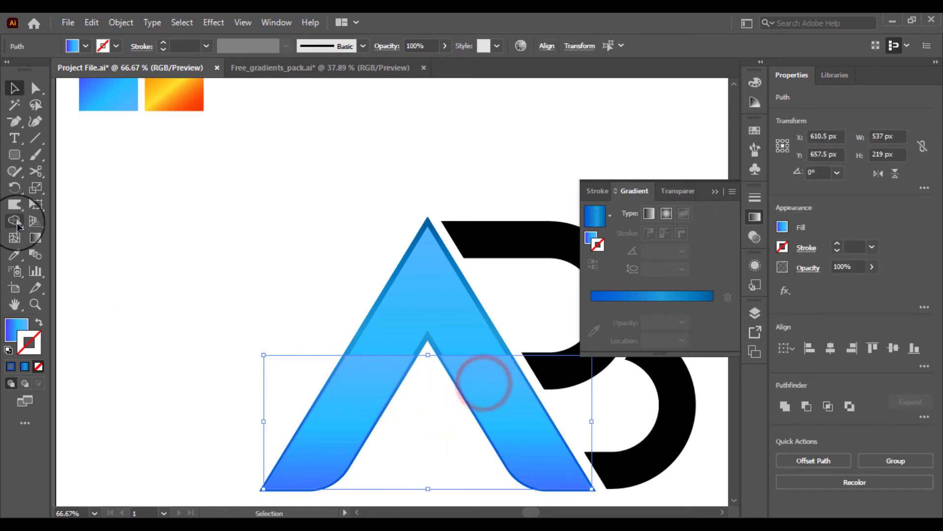
{"action": "left_click", "coordinate": [14, 255]}
{"action": "left_click", "coordinate": [116, 93]}
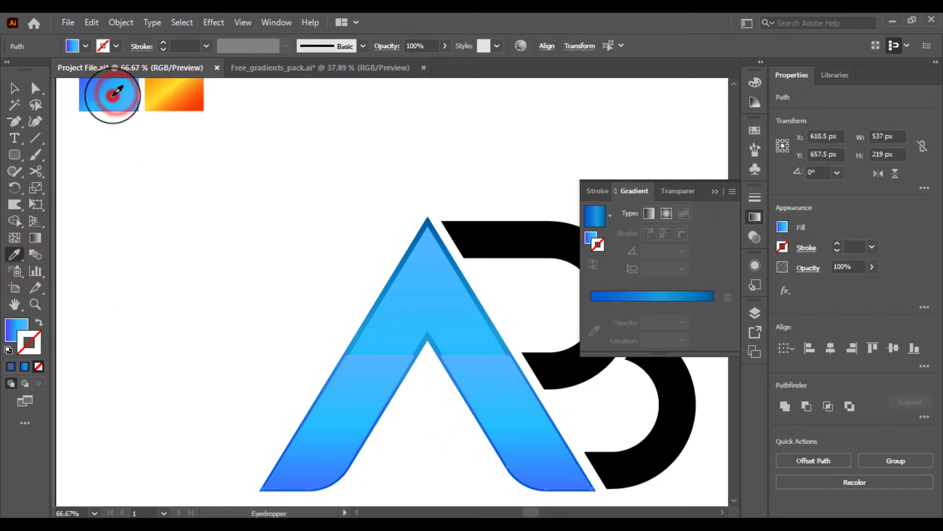
{"action": "left_click", "coordinate": [15, 88]}
{"action": "left_click", "coordinate": [191, 177]}
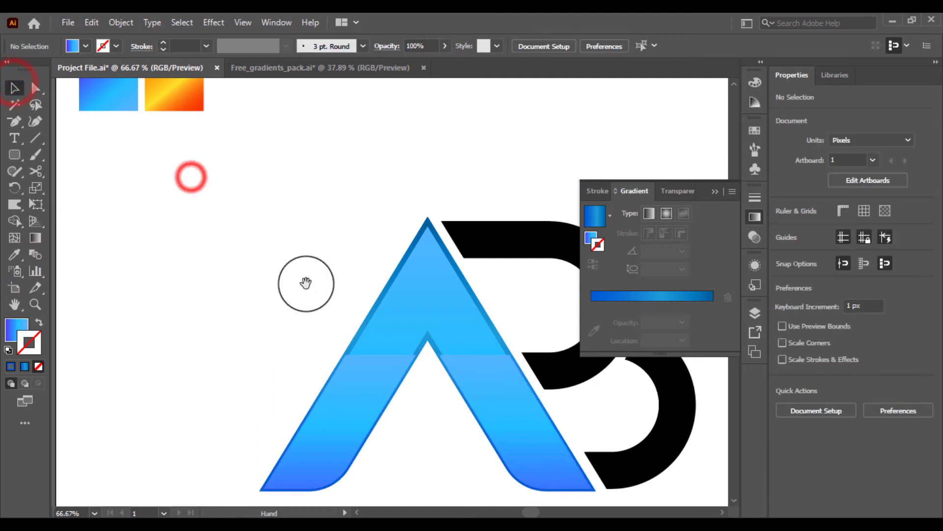
Step: Try to bring up the on-canvas gradient controls for the two lower leg pieces
{"action": "left_click_drag", "start_coordinate": [305, 283], "coordinate": [259, 195]}
{"action": "left_click", "coordinate": [314, 301]}
{"action": "left_click", "coordinate": [442, 305]}
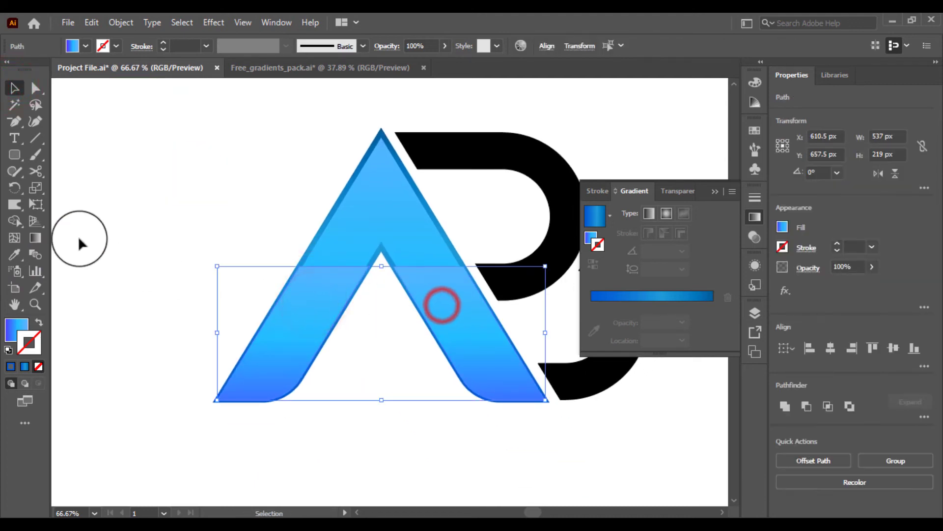
{"action": "left_click", "coordinate": [35, 238]}
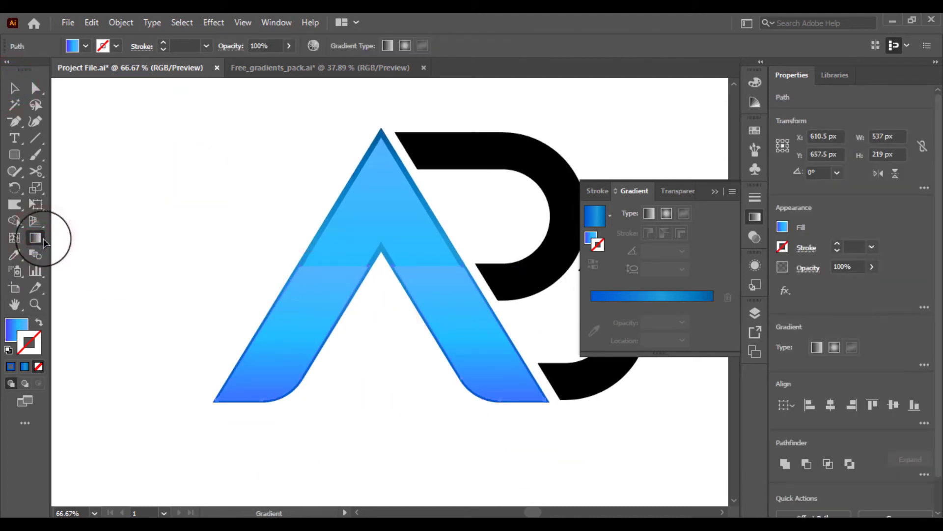
{"action": "left_click", "coordinate": [14, 88]}
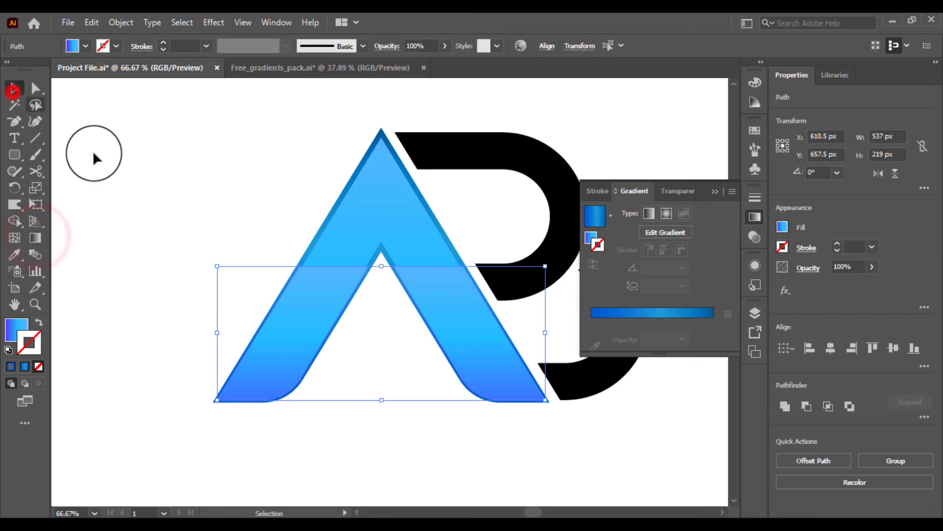
{"action": "left_click", "coordinate": [294, 295]}
{"action": "left_click", "coordinate": [470, 309], "text": "shift"}
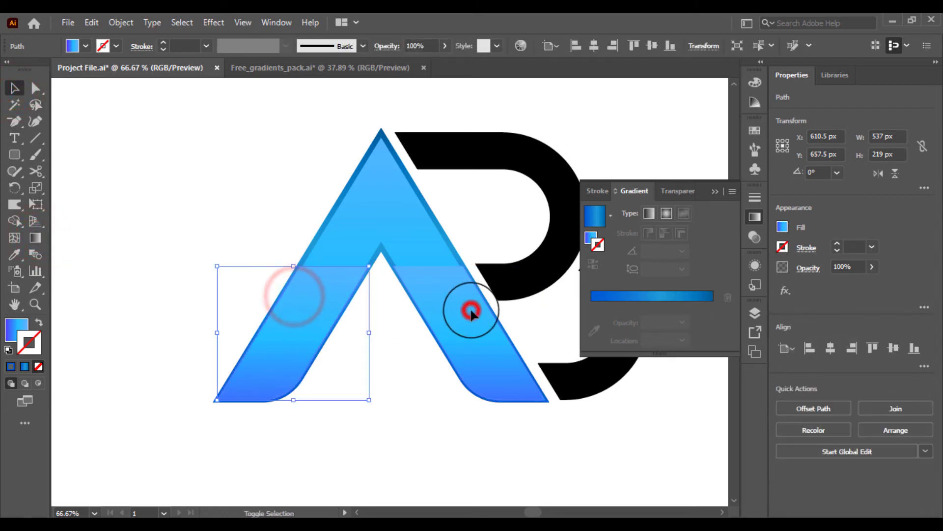
{"action": "left_click", "coordinate": [442, 312]}
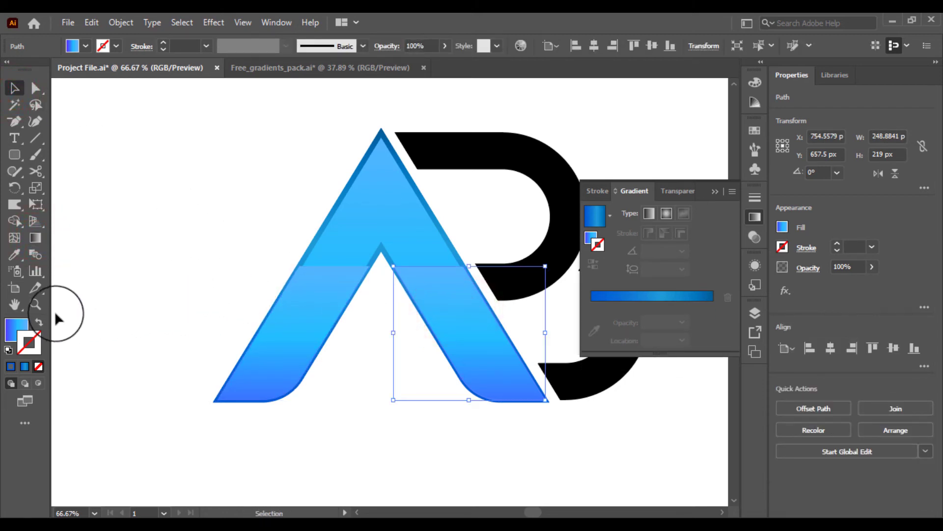
Step: Make the fill active on both lower leg pieces and set the right piece's upper gradient stop to near-black 2a0100
{"action": "left_click", "coordinate": [15, 328]}
{"action": "left_click", "coordinate": [326, 301]}
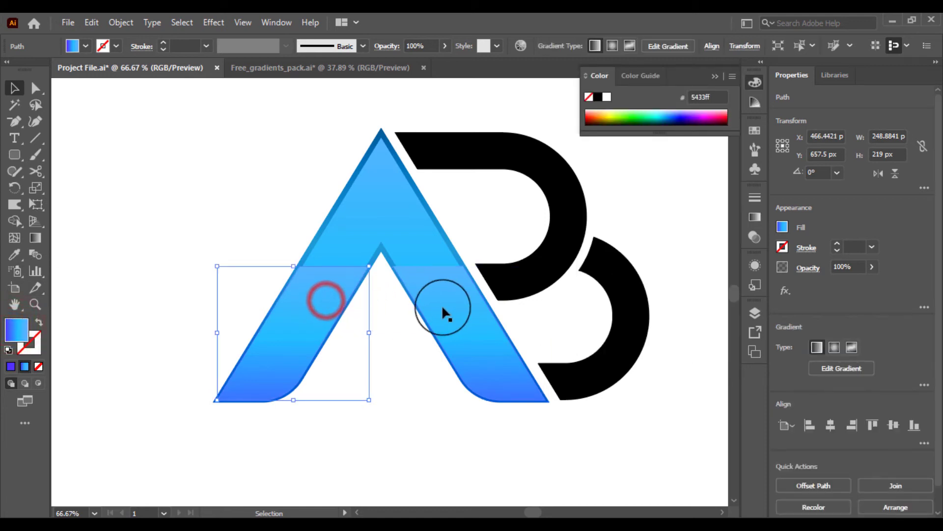
{"action": "left_click", "coordinate": [468, 308], "text": "shift"}
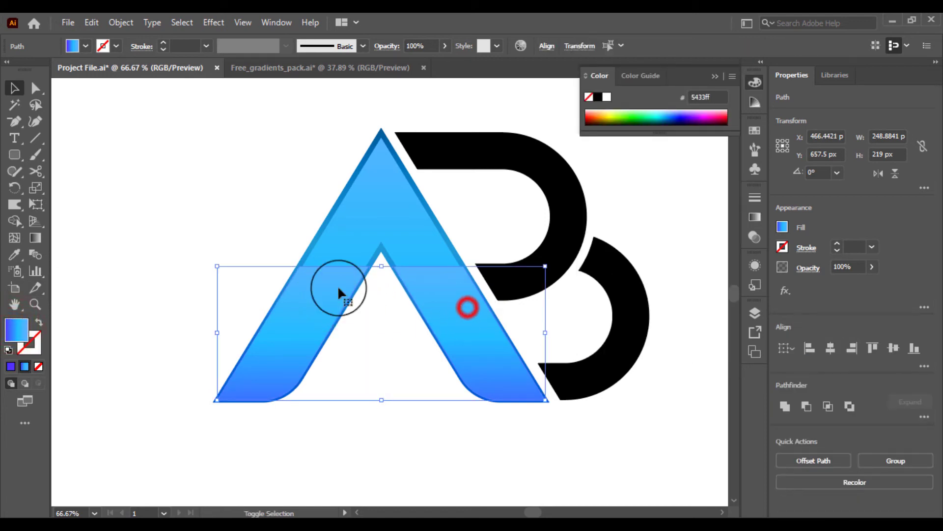
{"action": "left_click", "coordinate": [35, 238]}
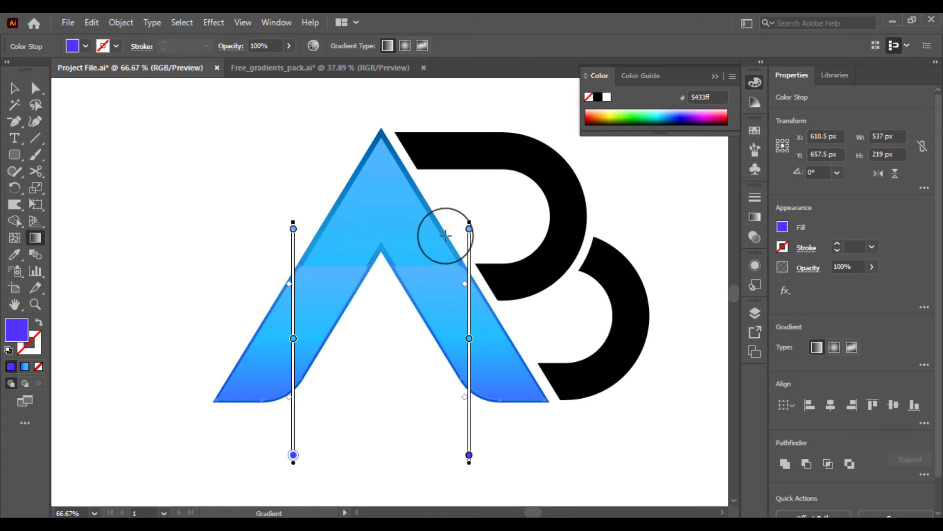
{"action": "double_click", "coordinate": [469, 229]}
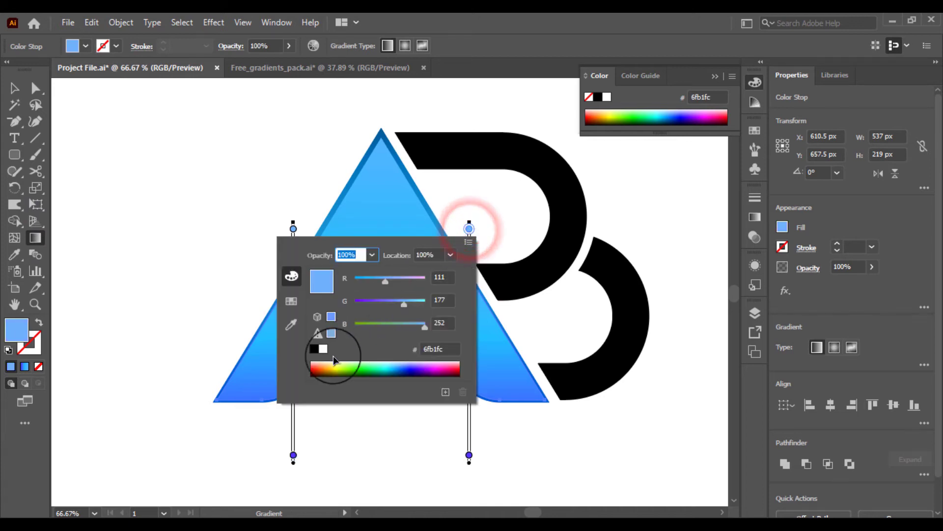
{"action": "left_click", "coordinate": [323, 366]}
{"action": "left_click", "coordinate": [316, 371]}
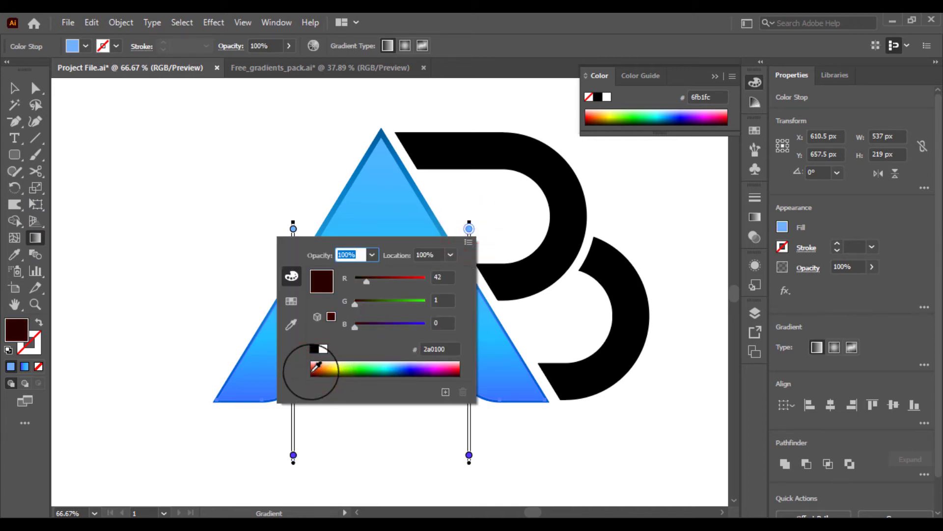
Step: Set the left leg piece's upper gradient stop to black 000000 and deselect both pieces
{"action": "double_click", "coordinate": [293, 229]}
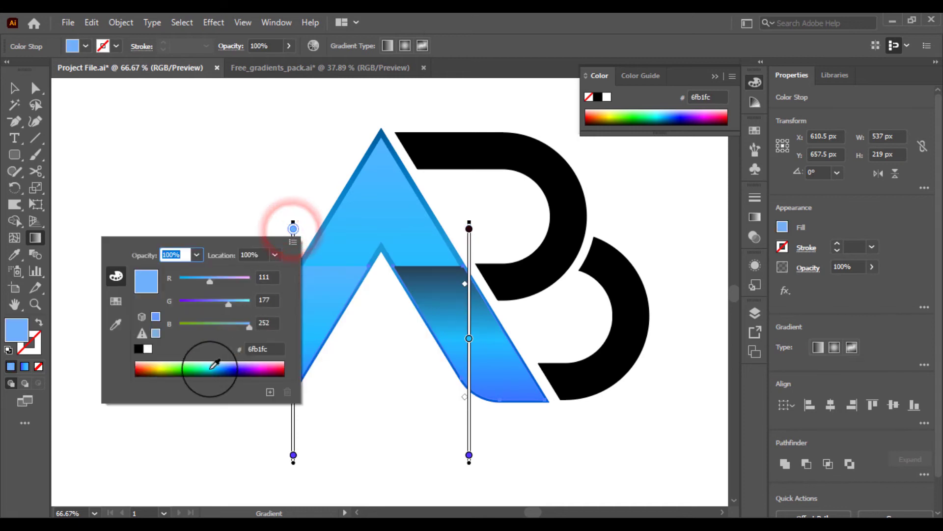
{"action": "left_click_drag", "start_coordinate": [181, 370], "coordinate": [123, 385]}
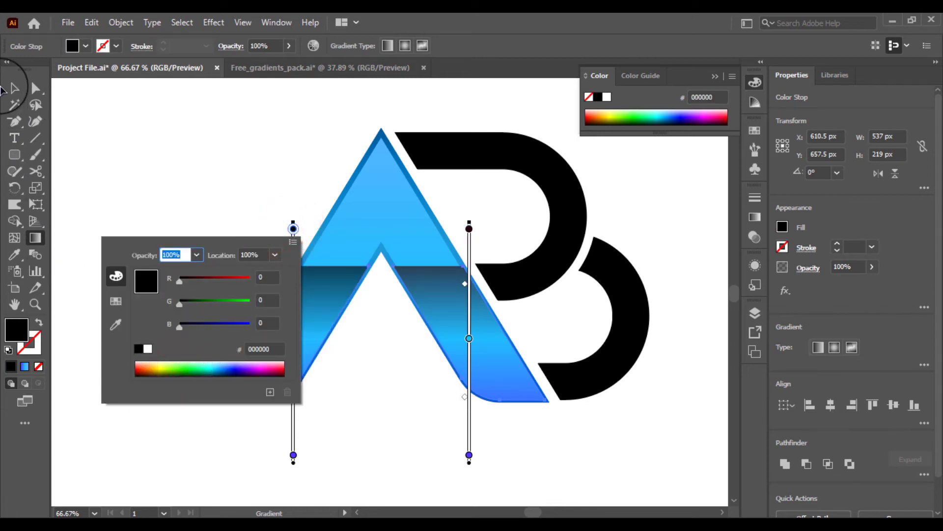
{"action": "left_click", "coordinate": [15, 90]}
{"action": "left_click", "coordinate": [186, 149]}
{"action": "left_click", "coordinate": [18, 92]}
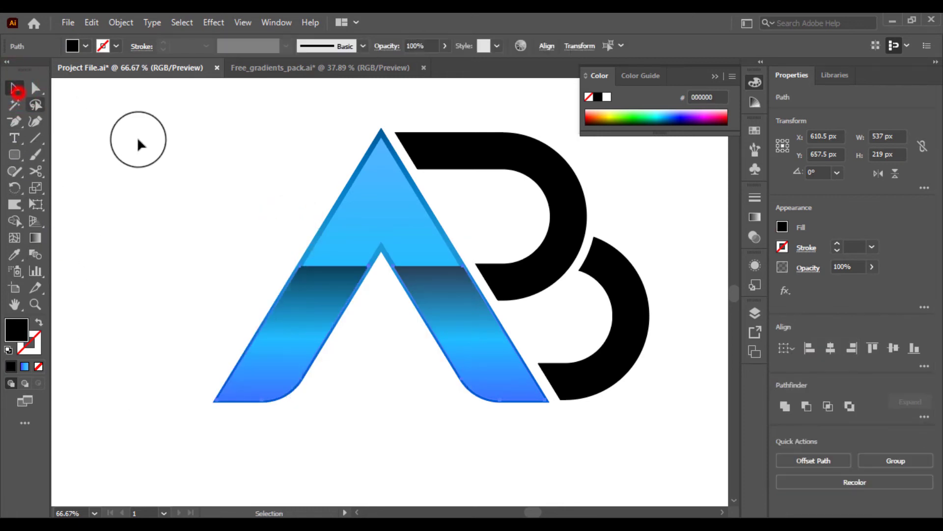
{"action": "left_click", "coordinate": [194, 156]}
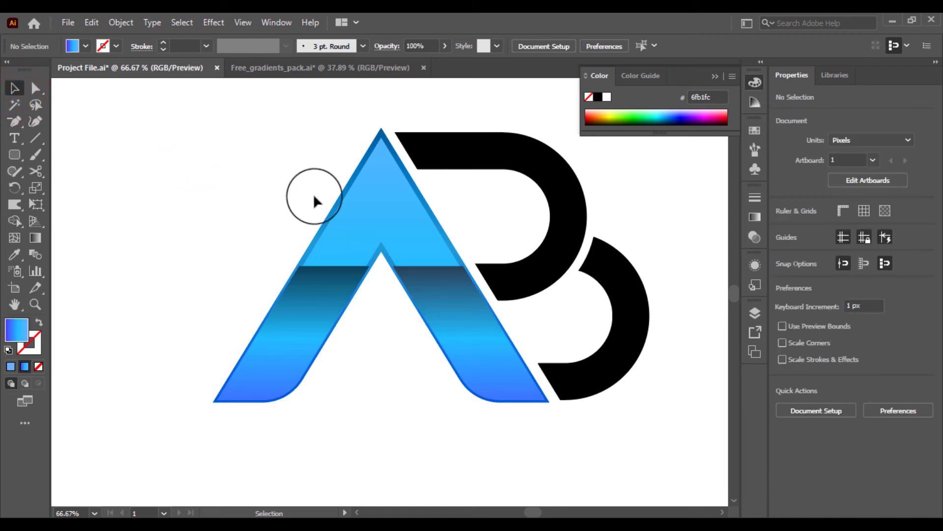
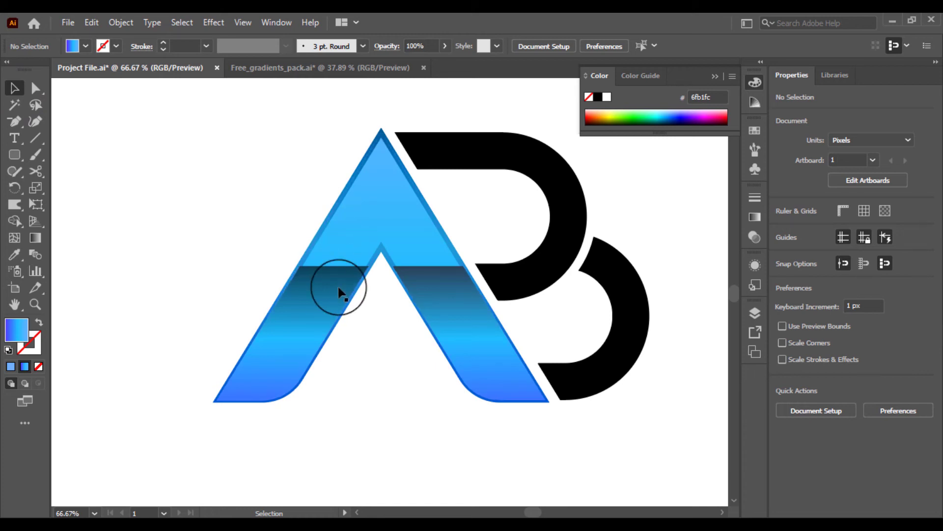
Step: Redraw the shared vertical gradient on both dark-shaded lower leg pieces slightly higher and shorter, then deselect them
{"action": "left_click", "coordinate": [327, 292]}
{"action": "left_click", "coordinate": [427, 293], "text": "shift"}
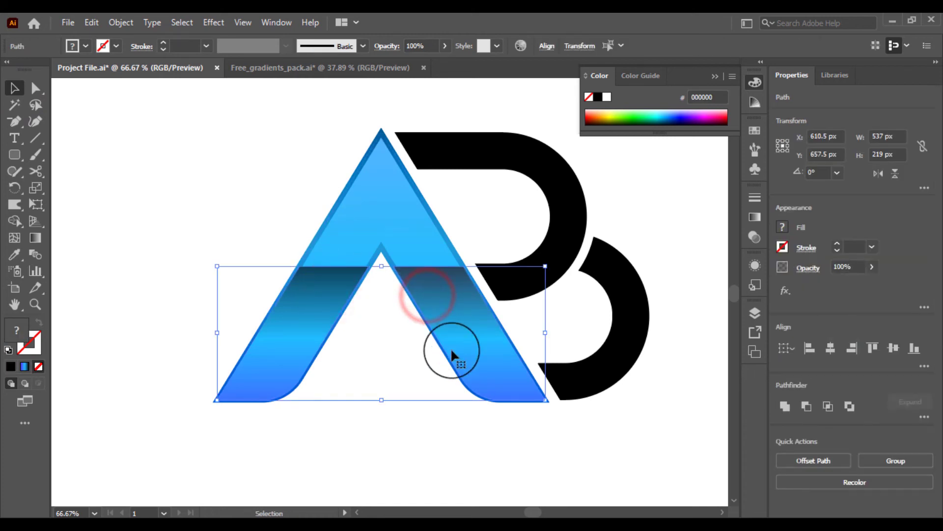
{"action": "left_click", "coordinate": [35, 237]}
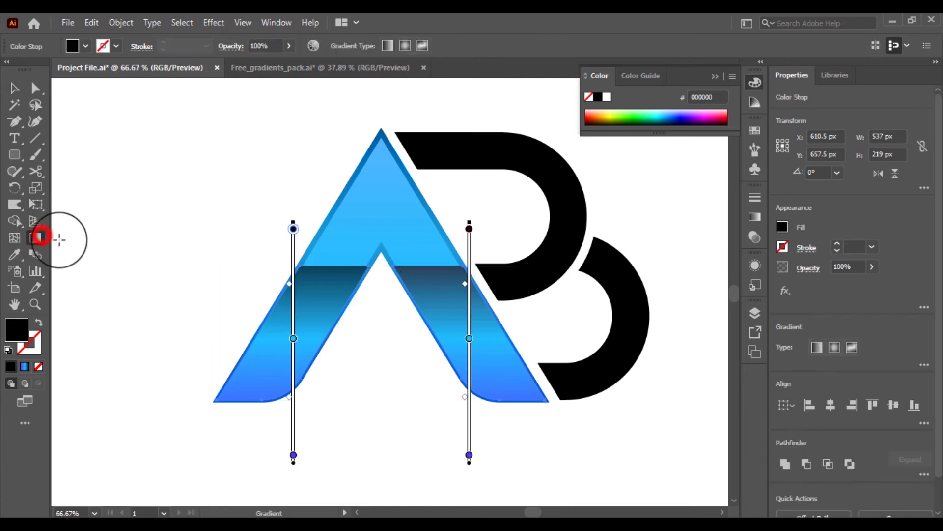
{"action": "mouse_move", "coordinate": [376, 218]}
{"action": "left_mouse_down"}
{"action": "mouse_move", "coordinate": [384, 421]}
{"action": "mouse_move", "coordinate": [364, 204]}
{"action": "mouse_move", "coordinate": [365, 225]}
{"action": "left_mouse_up"}
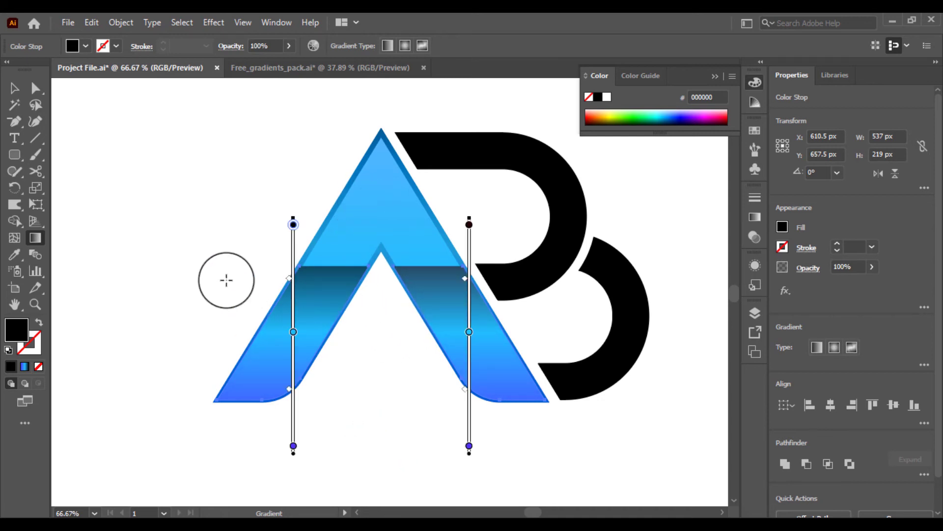
{"action": "left_click", "coordinate": [14, 87]}
{"action": "left_click", "coordinate": [116, 152]}
Step: Redraw the A's fill gradient vertically so that light blue sits near the apex and deeper blue towards the feet
{"action": "left_click", "coordinate": [354, 221]}
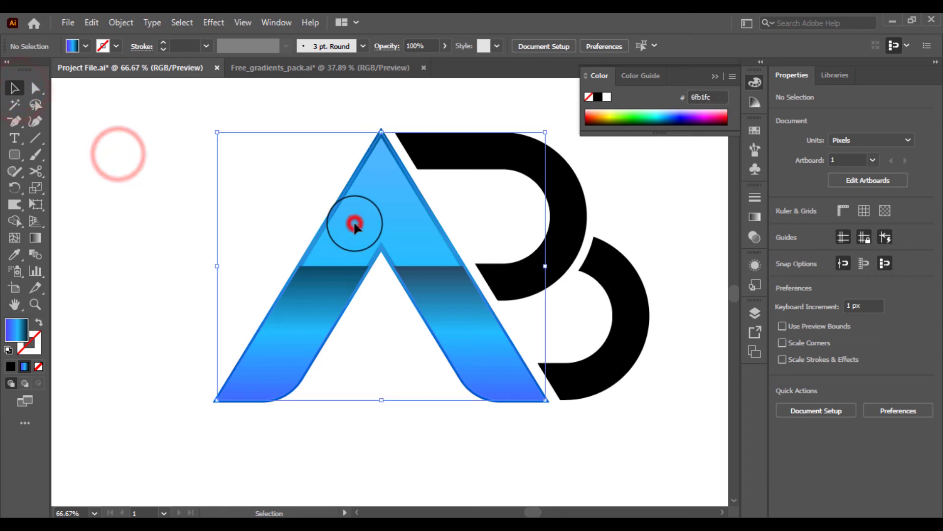
{"action": "left_click", "coordinate": [22, 328]}
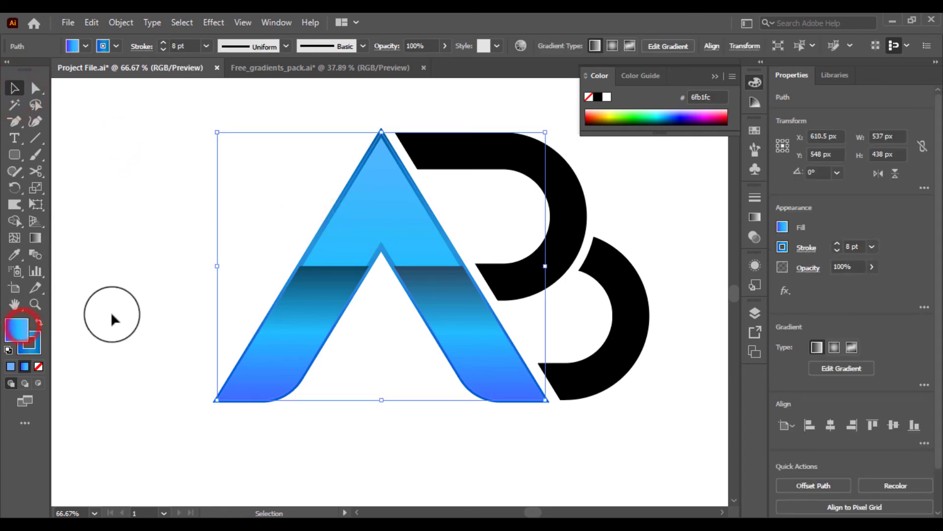
{"action": "left_click", "coordinate": [35, 239]}
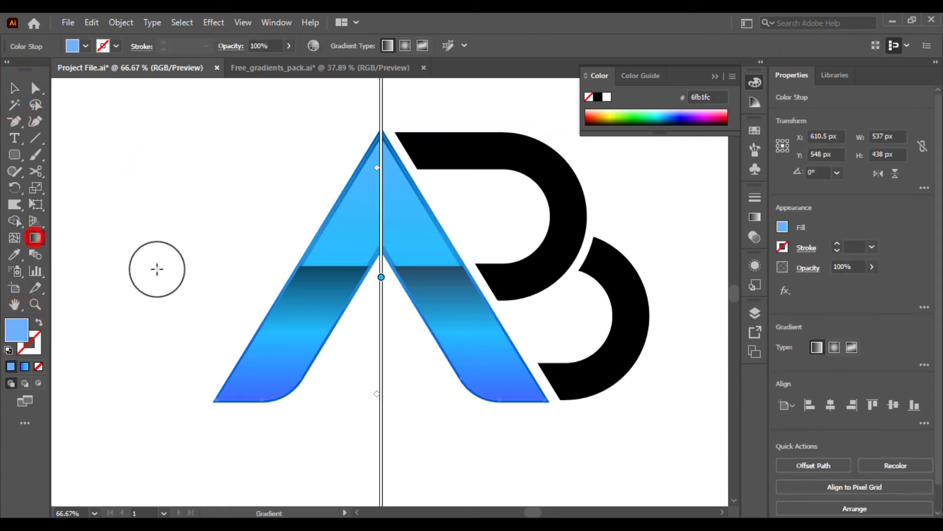
{"action": "mouse_move", "coordinate": [389, 416]}
{"action": "left_mouse_down"}
{"action": "mouse_move", "coordinate": [370, 296]}
{"action": "mouse_move", "coordinate": [392, 325]}
{"action": "mouse_move", "coordinate": [385, 390]}
{"action": "mouse_move", "coordinate": [386, 325]}
{"action": "left_mouse_up"}
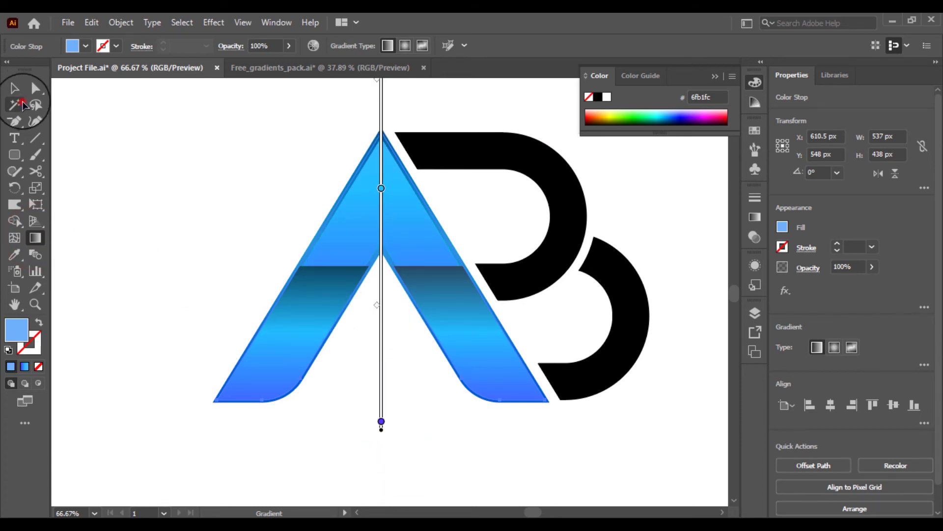
{"action": "left_click", "coordinate": [14, 89]}
Step: Lower the opacity of both dark-shaded lower leg pieces to 60% and deselect them
{"action": "left_click", "coordinate": [322, 272]}
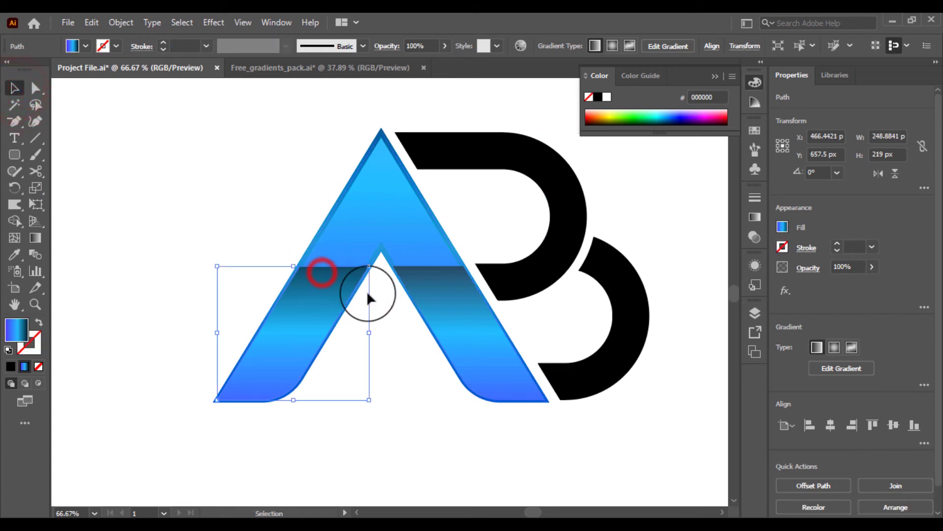
{"action": "left_click", "coordinate": [459, 293], "text": "shift"}
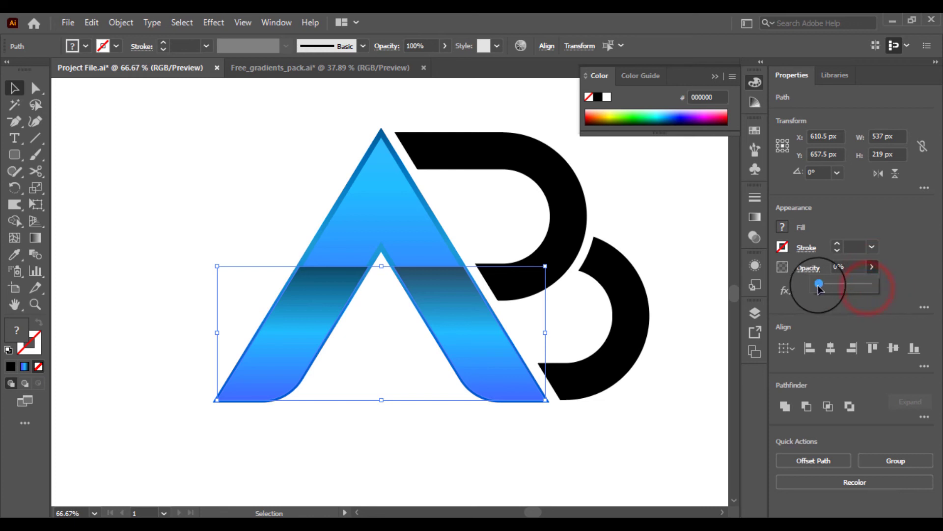
{"action": "left_click_drag", "start_coordinate": [819, 289], "coordinate": [859, 292]}
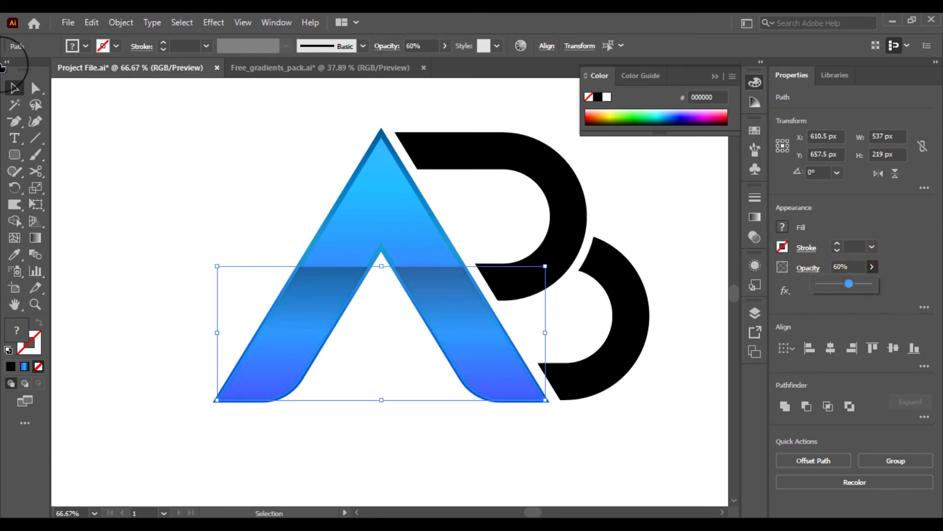
{"action": "left_click", "coordinate": [14, 88]}
{"action": "left_click", "coordinate": [97, 143]}
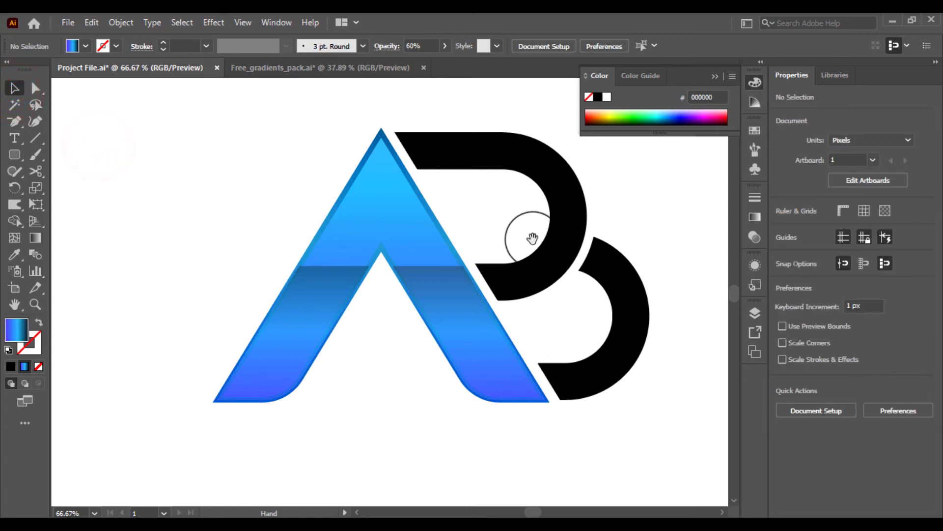
Step: Move the middle light-blue stop of the A's fill gradient up to the letter's apex and deselect the A
{"action": "left_click_drag", "start_coordinate": [531, 235], "coordinate": [465, 292]}
{"action": "key", "text": "ctrl+minus"}
{"action": "key", "text": "ctrl+minus"}
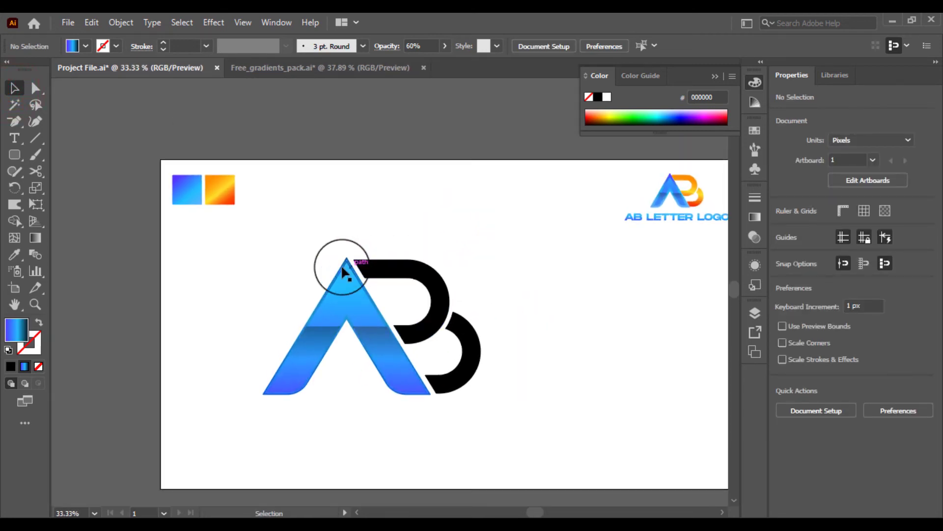
{"action": "left_click", "coordinate": [342, 290]}
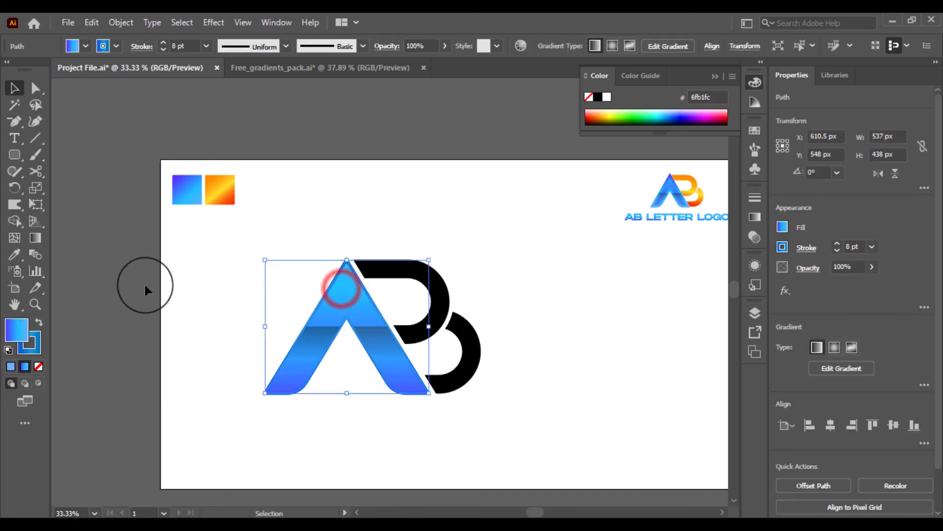
{"action": "left_click", "coordinate": [18, 326]}
{"action": "left_click", "coordinate": [35, 237]}
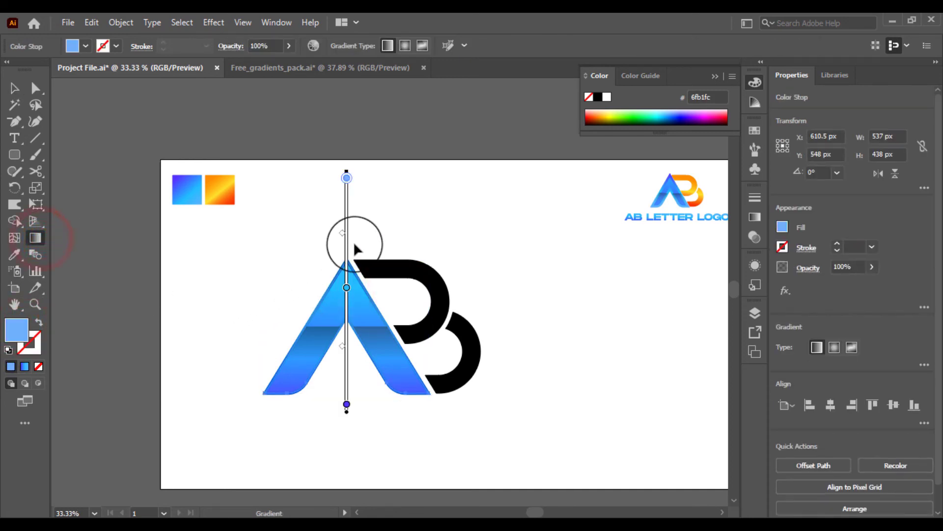
{"action": "left_click_drag", "start_coordinate": [346, 290], "coordinate": [346, 256]}
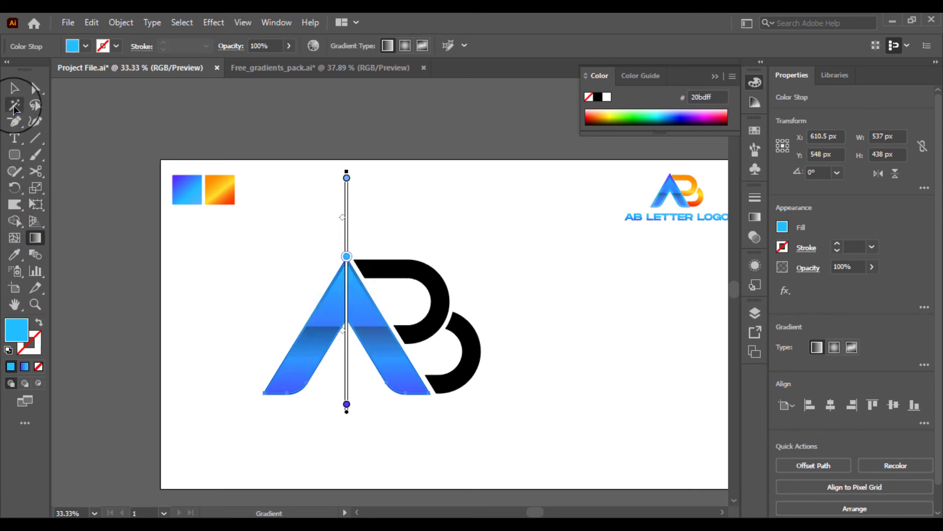
{"action": "left_click", "coordinate": [13, 88]}
{"action": "left_click", "coordinate": [142, 206]}
{"action": "left_click", "coordinate": [347, 260]}
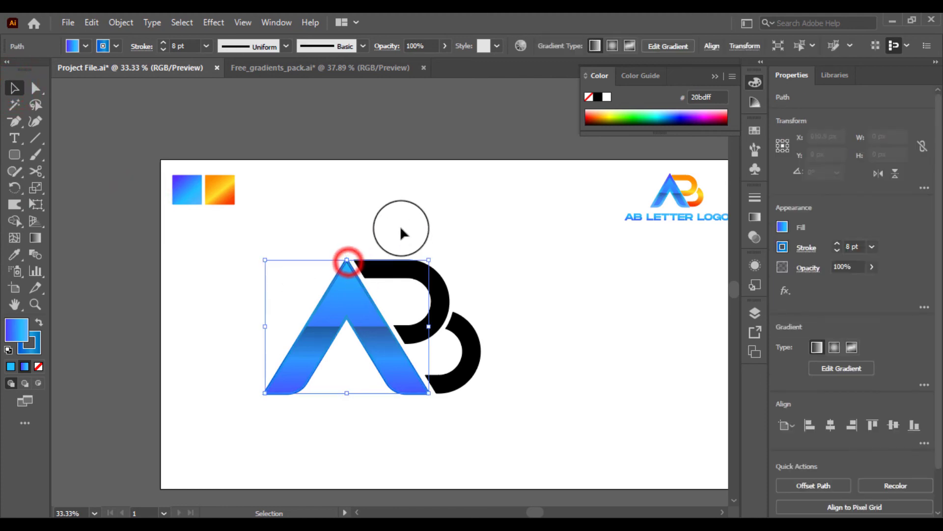
{"action": "left_click", "coordinate": [401, 225]}
Step: Apply the orange swatch's gradient to both black B bowls with the Eyedropper
{"action": "left_click_drag", "start_coordinate": [404, 244], "coordinate": [486, 350]}
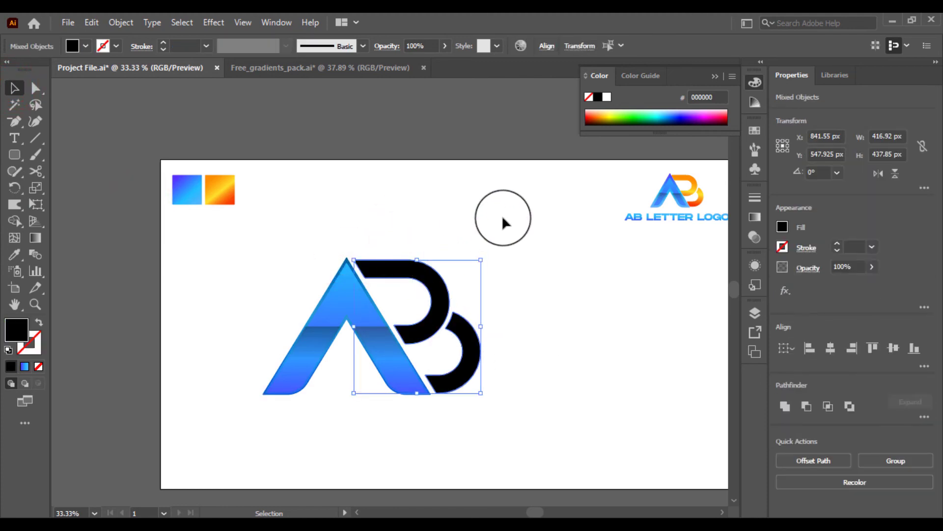
{"action": "left_click", "coordinate": [503, 217]}
{"action": "left_click_drag", "start_coordinate": [493, 227], "coordinate": [447, 377]}
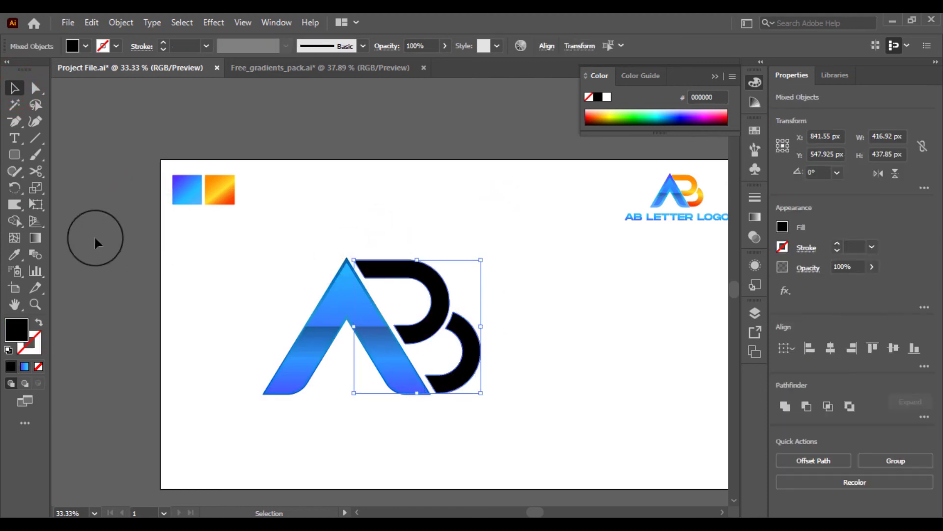
{"action": "left_click", "coordinate": [11, 258]}
{"action": "left_click", "coordinate": [222, 191]}
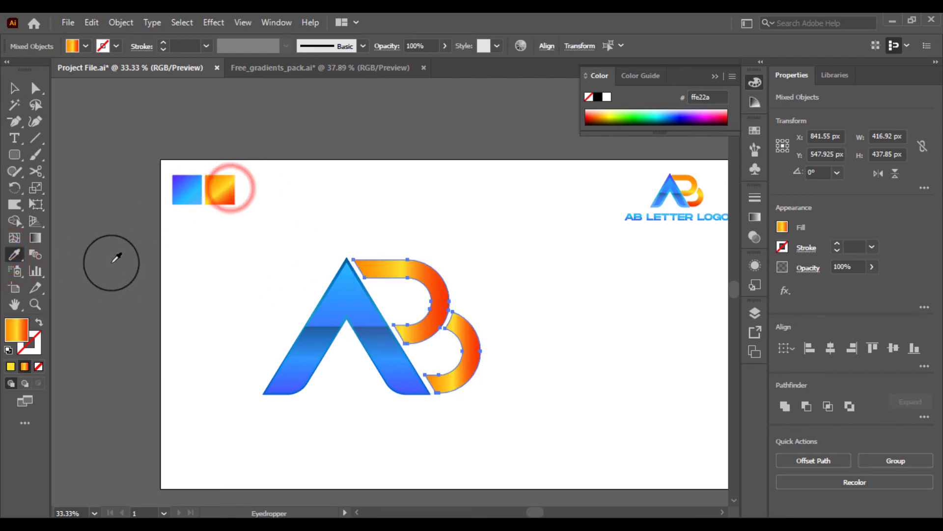
Step: Run the orange gradient diagonally across both B bowls, from orange at the upper bowl to red at the lower one, and deselect
{"action": "left_click", "coordinate": [35, 238]}
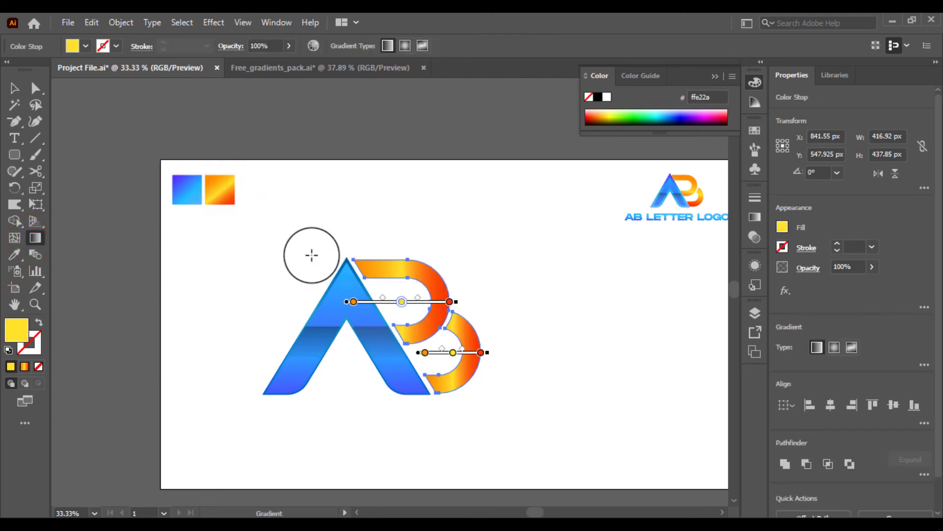
{"action": "mouse_move", "coordinate": [342, 354]}
{"action": "left_mouse_down"}
{"action": "mouse_move", "coordinate": [482, 467]}
{"action": "mouse_move", "coordinate": [455, 373]}
{"action": "mouse_move", "coordinate": [476, 375]}
{"action": "mouse_move", "coordinate": [470, 331]}
{"action": "mouse_move", "coordinate": [493, 330]}
{"action": "mouse_move", "coordinate": [509, 366]}
{"action": "mouse_move", "coordinate": [487, 337]}
{"action": "mouse_move", "coordinate": [513, 327]}
{"action": "mouse_move", "coordinate": [473, 405]}
{"action": "mouse_move", "coordinate": [400, 404]}
{"action": "mouse_move", "coordinate": [348, 371]}
{"action": "mouse_move", "coordinate": [362, 354]}
{"action": "mouse_move", "coordinate": [419, 398]}
{"action": "mouse_move", "coordinate": [437, 435]}
{"action": "left_mouse_up"}
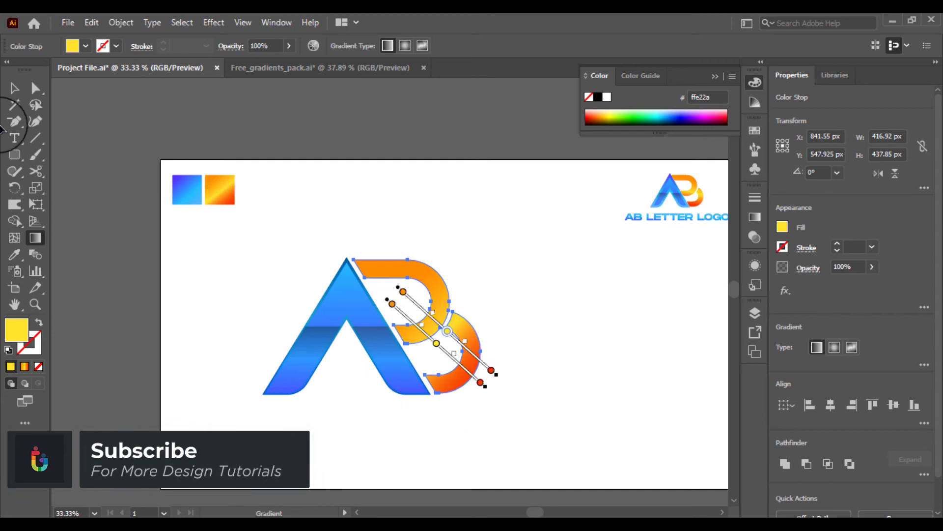
{"action": "left_click", "coordinate": [14, 88]}
{"action": "left_click", "coordinate": [236, 253]}
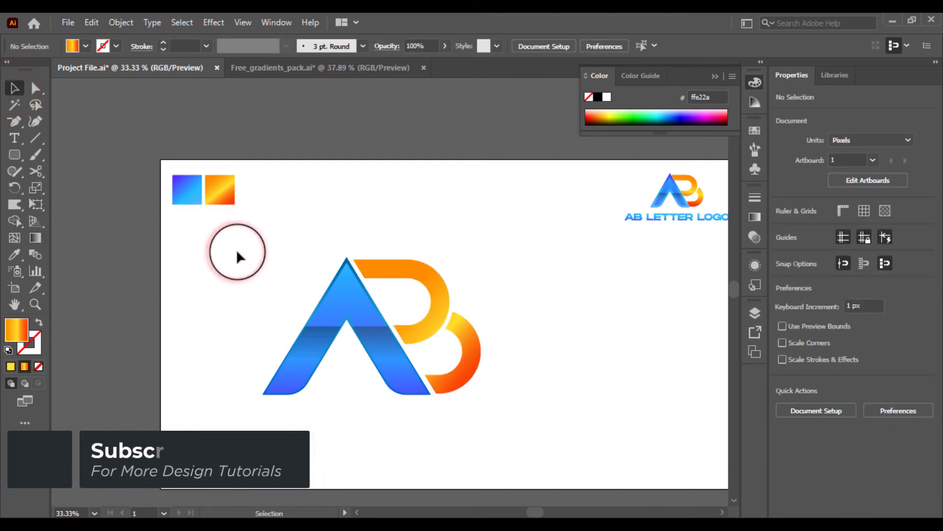
Step: Try twice to group all the A and B pieces of the logo, undoing the grouping each time
{"action": "left_click_drag", "start_coordinate": [279, 274], "coordinate": [531, 385]}
{"action": "left_click", "coordinate": [509, 260]}
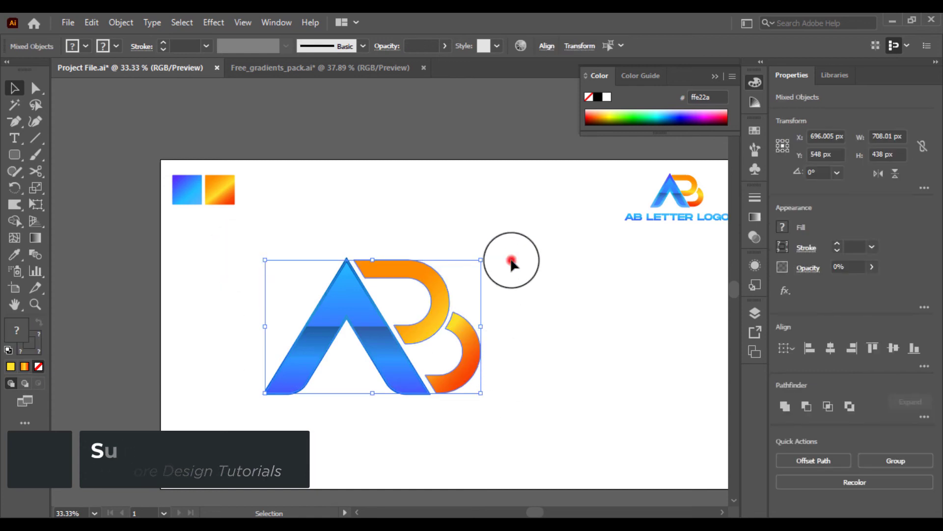
{"action": "left_click_drag", "start_coordinate": [404, 250], "coordinate": [516, 369]}
{"action": "left_click", "coordinate": [554, 360]}
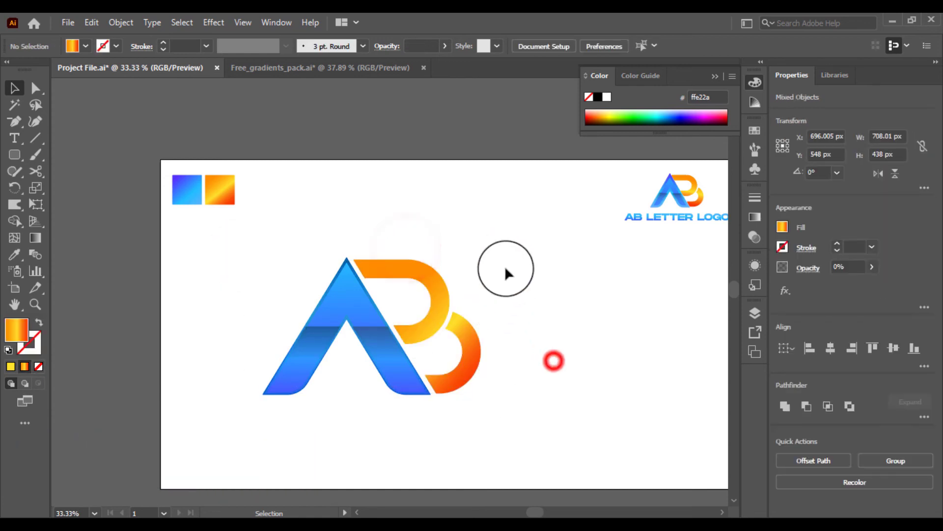
{"action": "left_click_drag", "start_coordinate": [506, 262], "coordinate": [364, 340]}
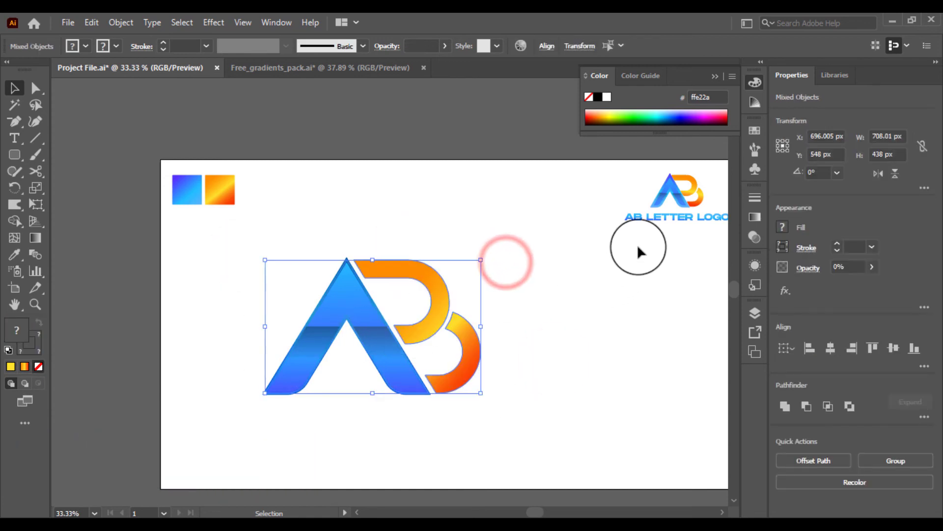
{"action": "right_click", "coordinate": [378, 307]}
{"action": "left_click", "coordinate": [407, 181]}
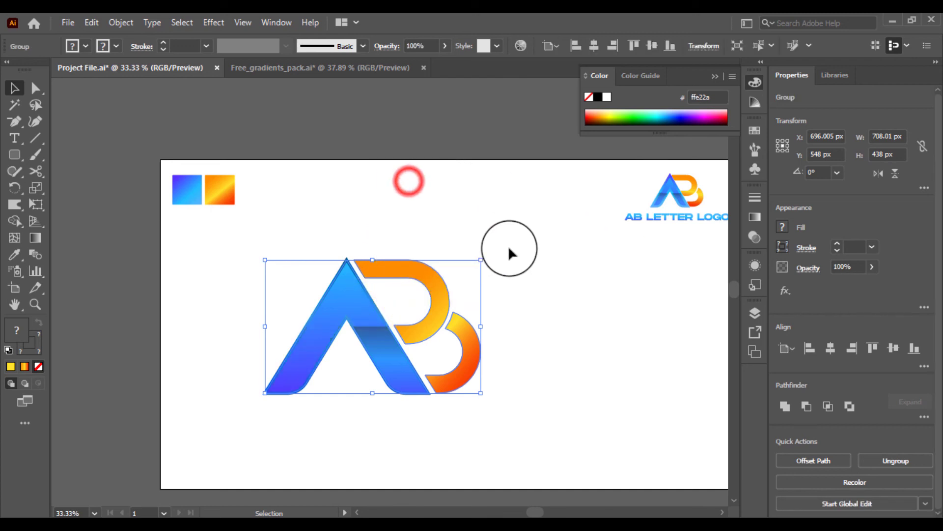
{"action": "left_click", "coordinate": [544, 292]}
{"action": "key", "text": "ctrl+z"}
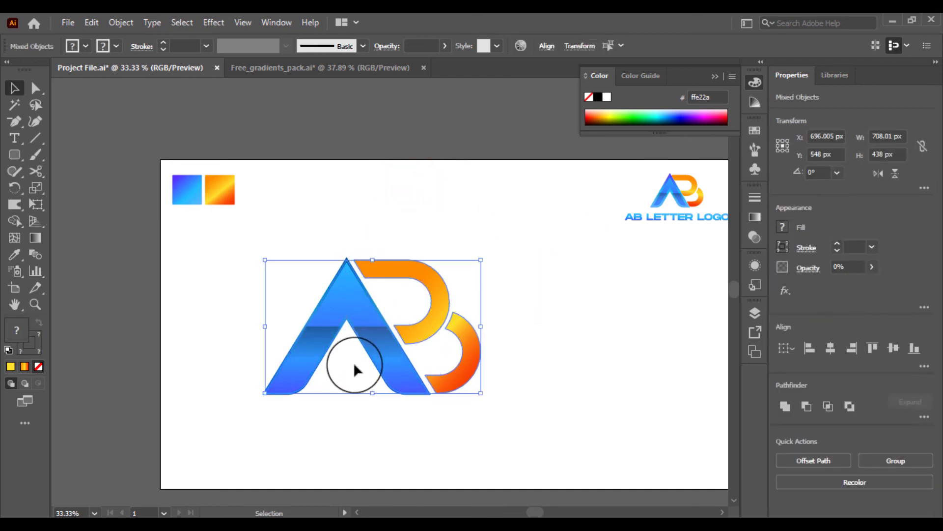
{"action": "left_click", "coordinate": [249, 287]}
{"action": "left_click_drag", "start_coordinate": [213, 263], "coordinate": [459, 385]}
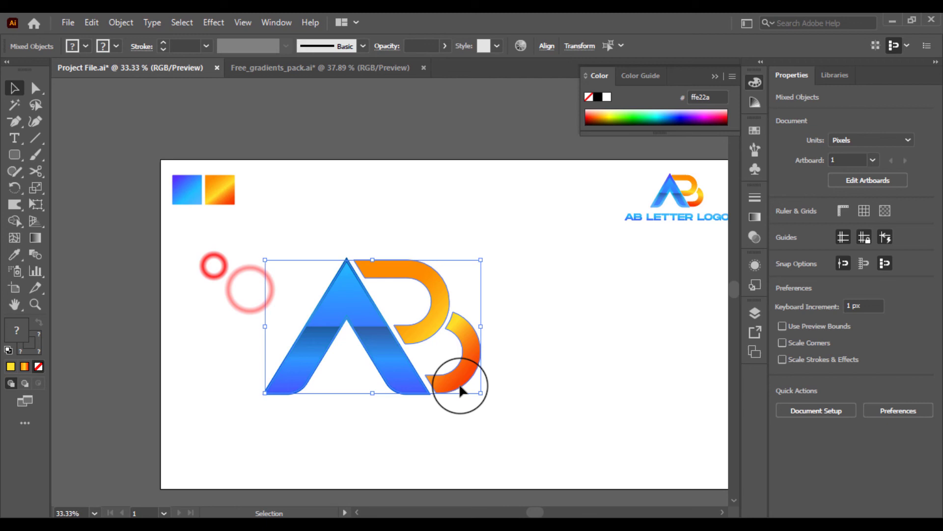
{"action": "right_click", "coordinate": [443, 322]}
{"action": "left_click", "coordinate": [476, 199]}
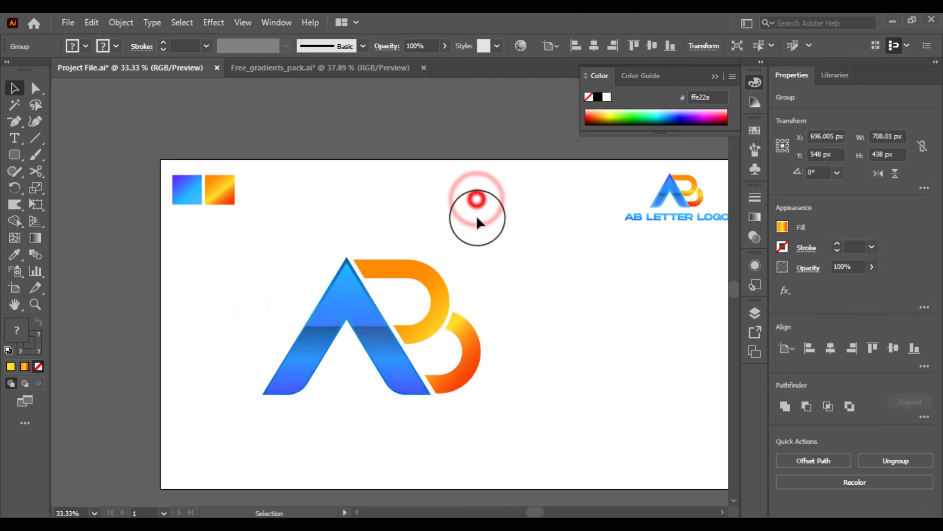
{"action": "key", "text": "ctrl+z"}
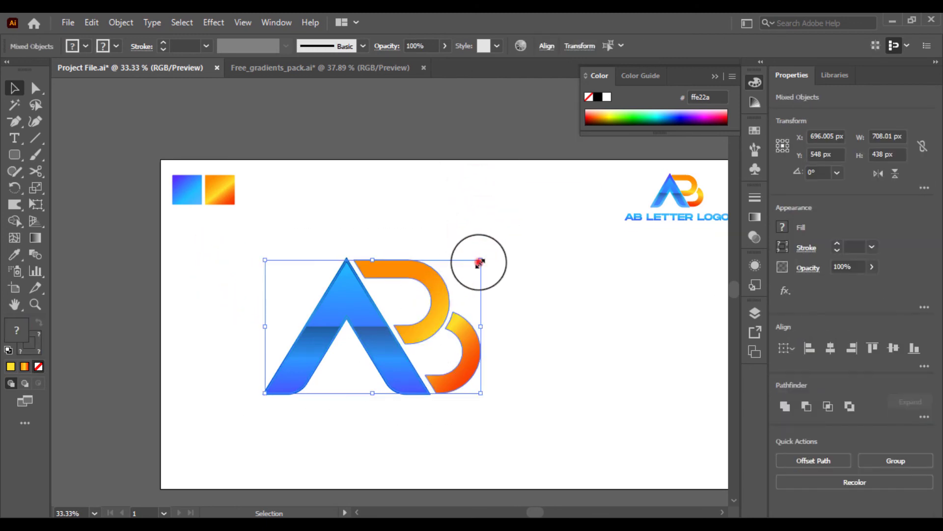
Step: Scale the whole AB logo down to about 512 by 317 px and move it towards the middle of the artboard
{"action": "left_click_drag", "start_coordinate": [480, 262], "coordinate": [421, 294]}
{"action": "left_click_drag", "start_coordinate": [396, 324], "coordinate": [511, 301]}
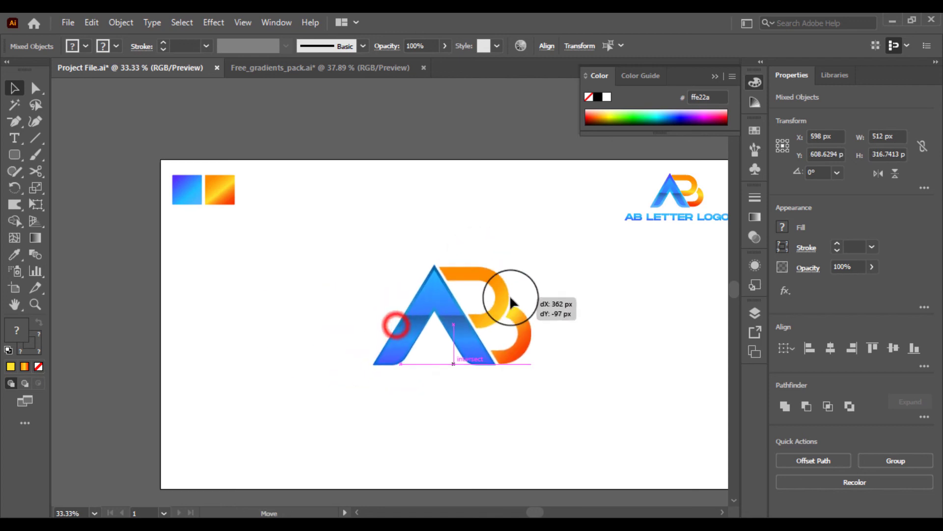
{"action": "left_click", "coordinate": [573, 315]}
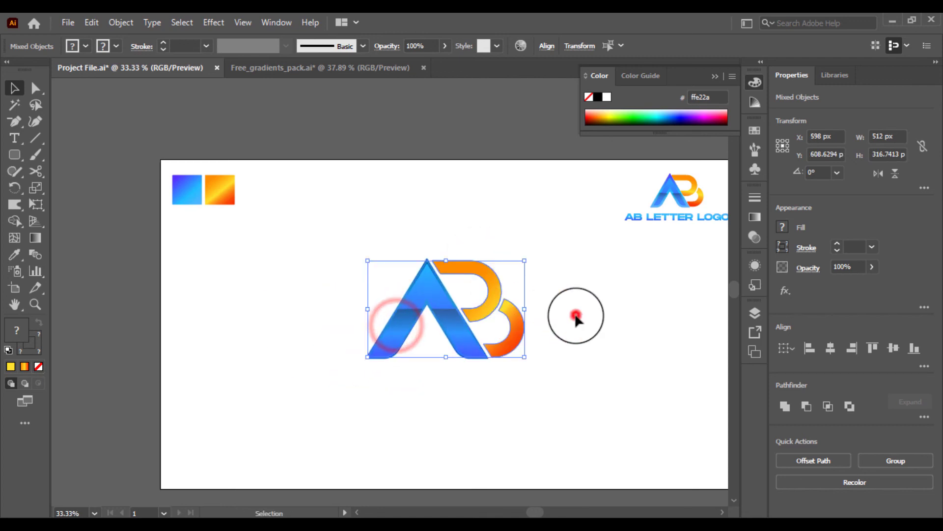
Step: Add the text "AB LETTER LOGO" below the logo in 72 pt Monument Extended Regular and select all of its characters
{"action": "left_click", "coordinate": [14, 140]}
{"action": "left_click", "coordinate": [253, 430]}
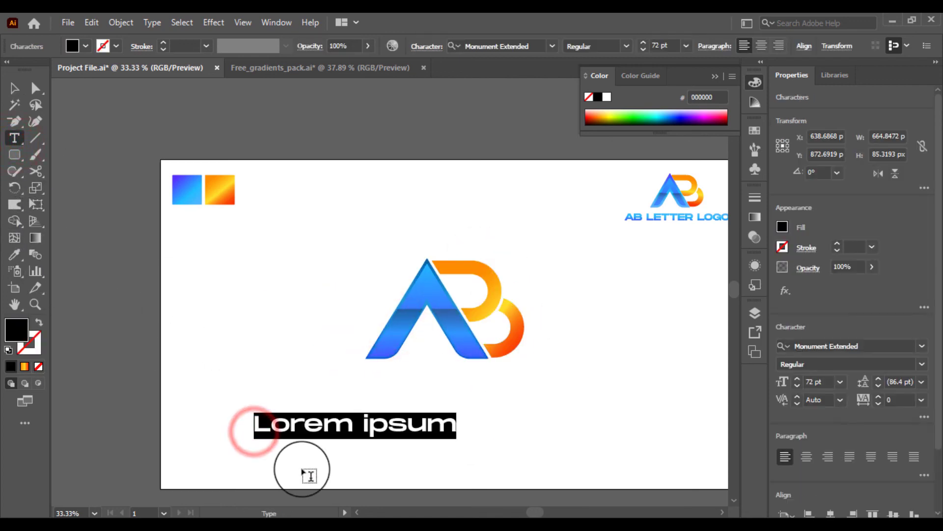
{"action": "type", "text": "ab"}
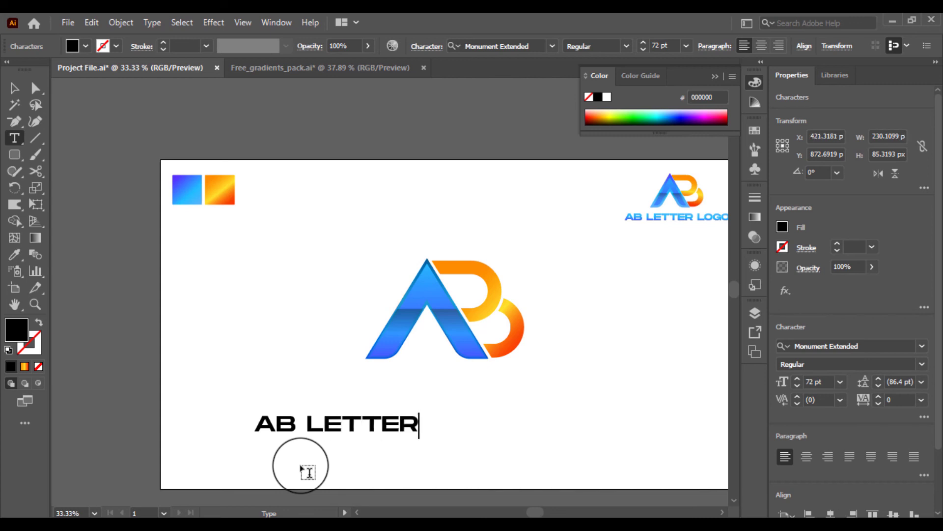
{"action": "key", "text": "ctrl+a"}
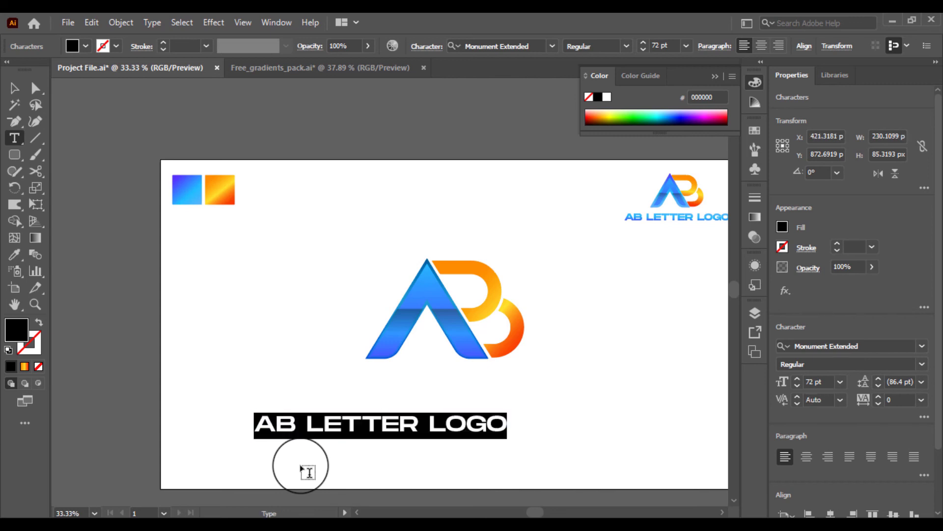
Step: Sample the blue gradient from the blue swatch as the fill for the AB LETTER LOGO caption
{"action": "left_click", "coordinate": [131, 22]}
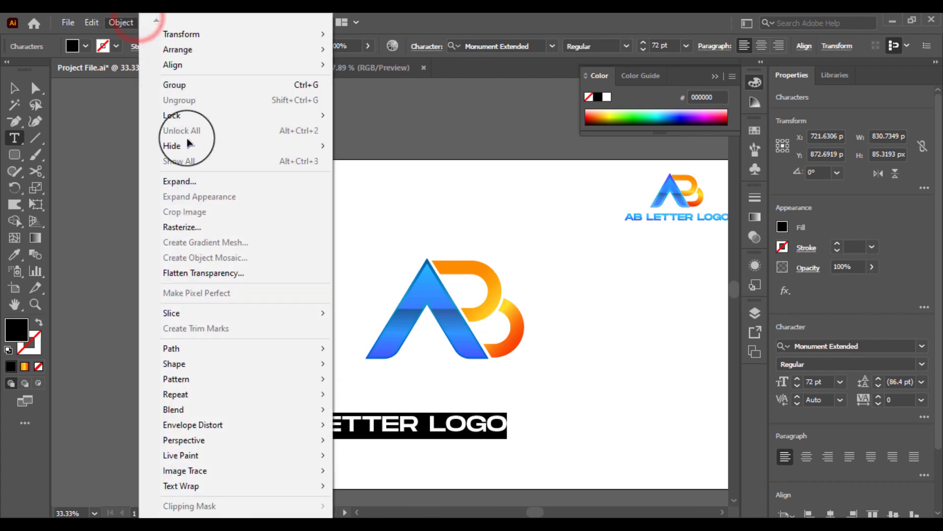
{"action": "left_click", "coordinate": [186, 181]}
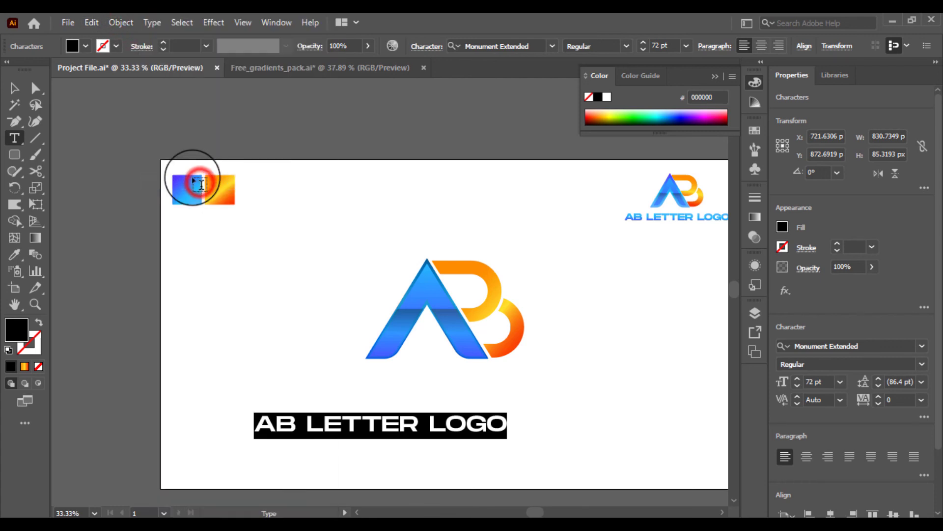
{"action": "left_click", "coordinate": [14, 254]}
{"action": "left_click", "coordinate": [189, 189]}
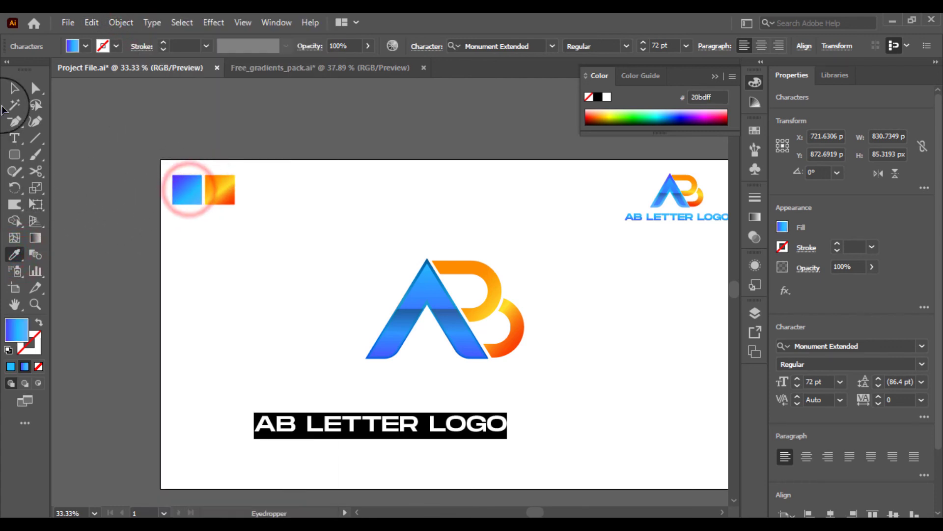
{"action": "left_click", "coordinate": [15, 88]}
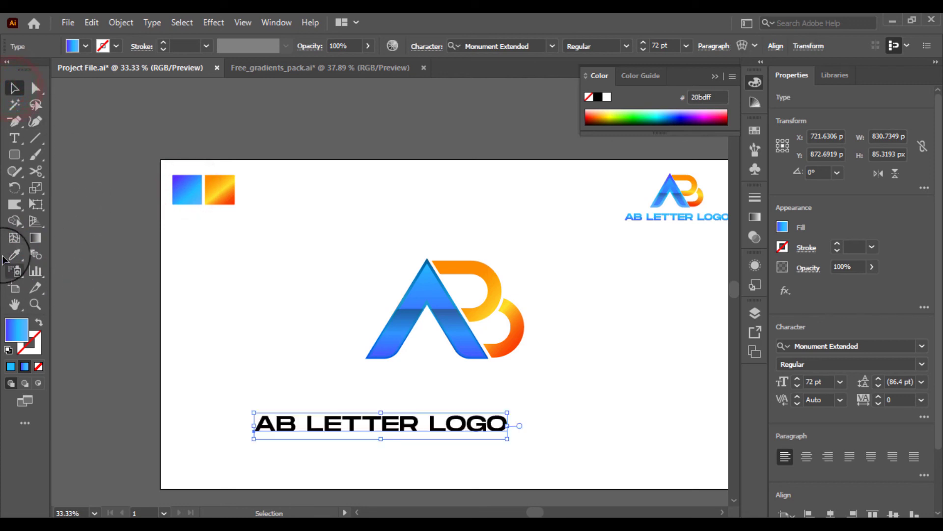
{"action": "left_click", "coordinate": [16, 89]}
{"action": "left_click_drag", "start_coordinate": [325, 382], "coordinate": [385, 462]}
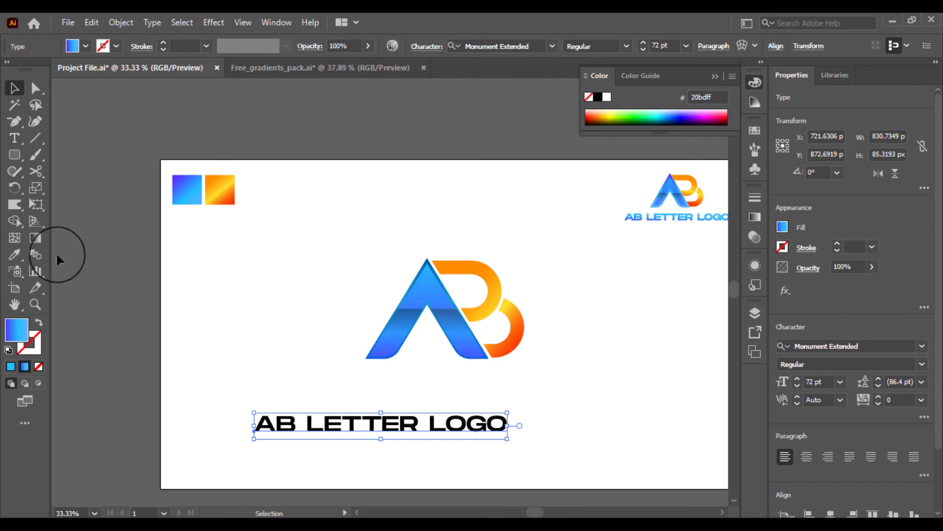
{"action": "left_click", "coordinate": [15, 137]}
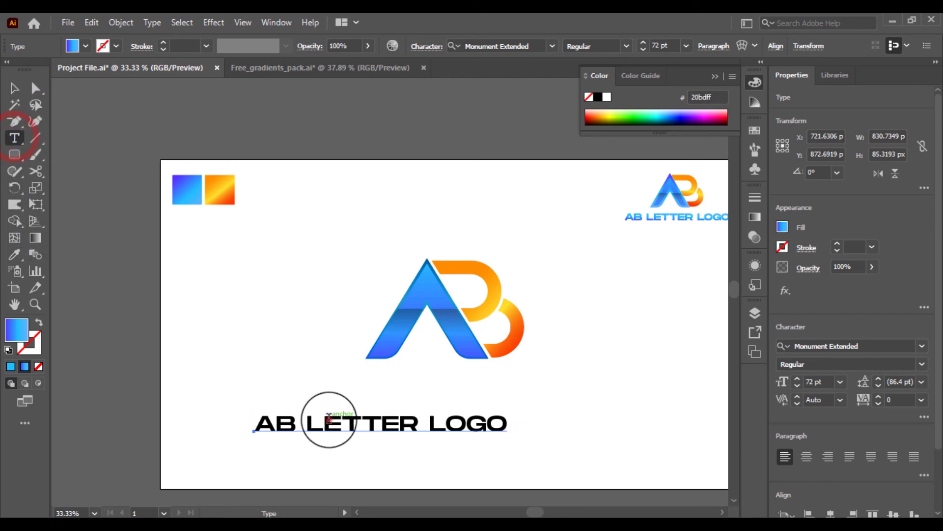
{"action": "triple_click", "coordinate": [328, 422]}
{"action": "left_click", "coordinate": [187, 24]}
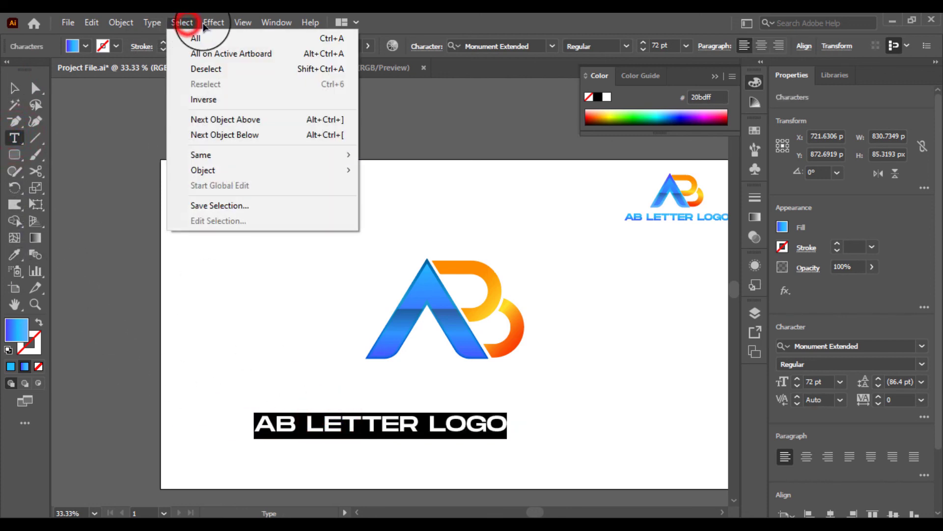
Step: Select the AB LETTER LOGO caption as an object and expand its text into letter outlines
{"action": "left_click", "coordinate": [15, 88]}
{"action": "left_click", "coordinate": [239, 352]}
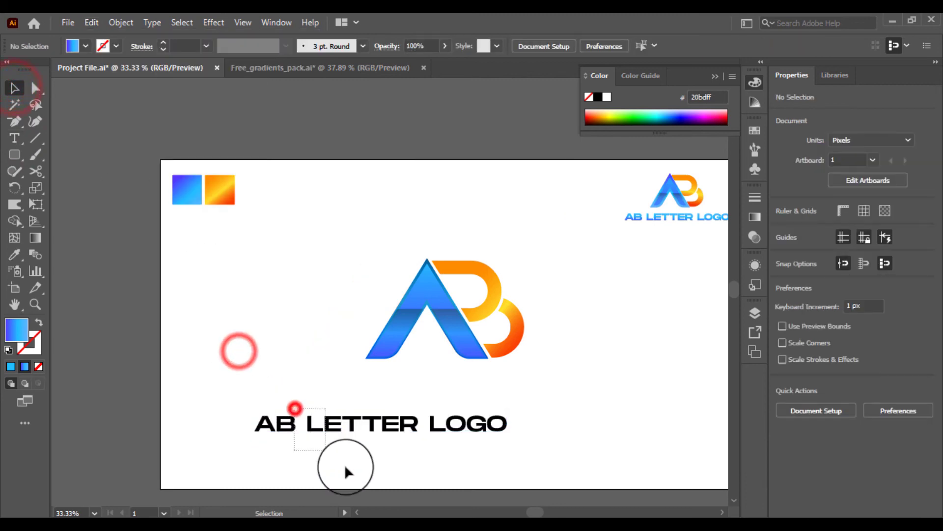
{"action": "left_click", "coordinate": [295, 410]}
{"action": "left_click", "coordinate": [126, 22]}
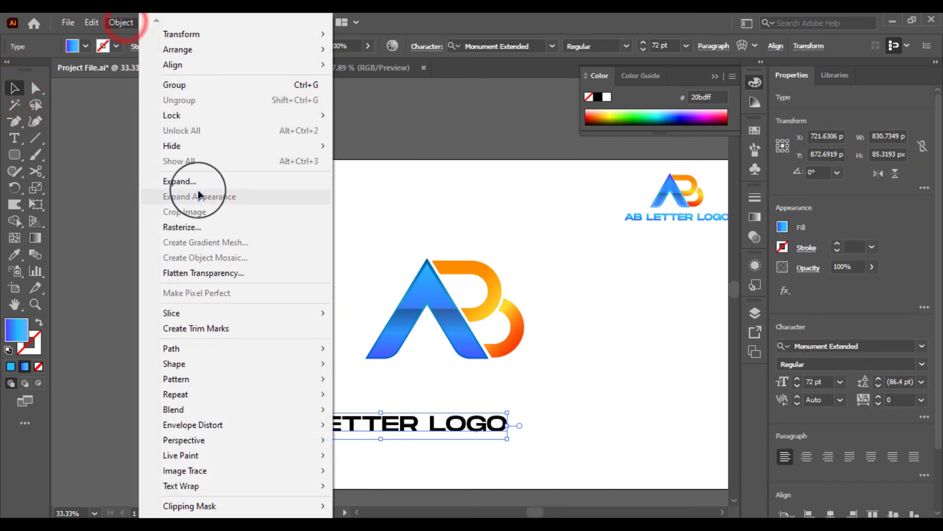
{"action": "left_click", "coordinate": [180, 181]}
{"action": "left_click", "coordinate": [448, 351]}
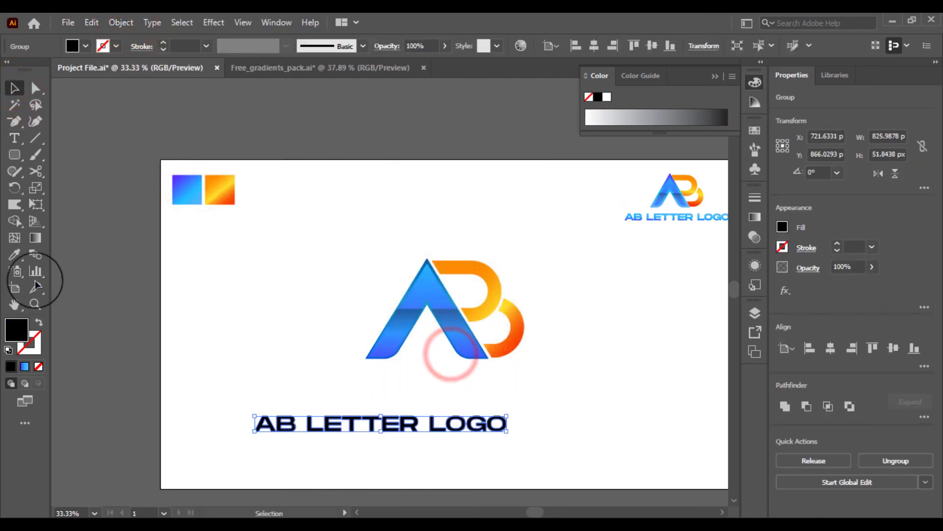
Step: Fill the expanded caption letters with the blue gradient, run it vertically through them and deselect
{"action": "left_click", "coordinate": [25, 366]}
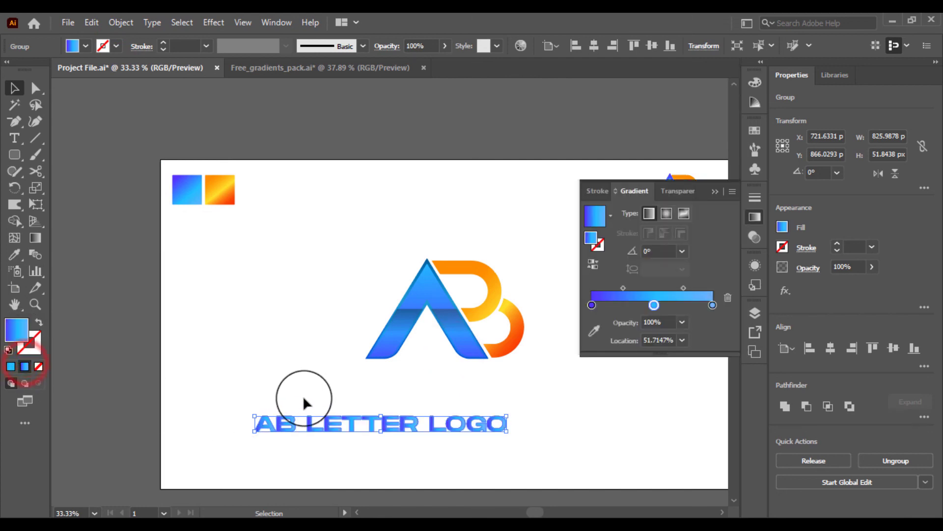
{"action": "left_click", "coordinate": [35, 237]}
{"action": "mouse_move", "coordinate": [371, 384]}
{"action": "left_mouse_down"}
{"action": "mouse_move", "coordinate": [370, 417]}
{"action": "mouse_move", "coordinate": [349, 448]}
{"action": "mouse_move", "coordinate": [371, 457]}
{"action": "left_mouse_up"}
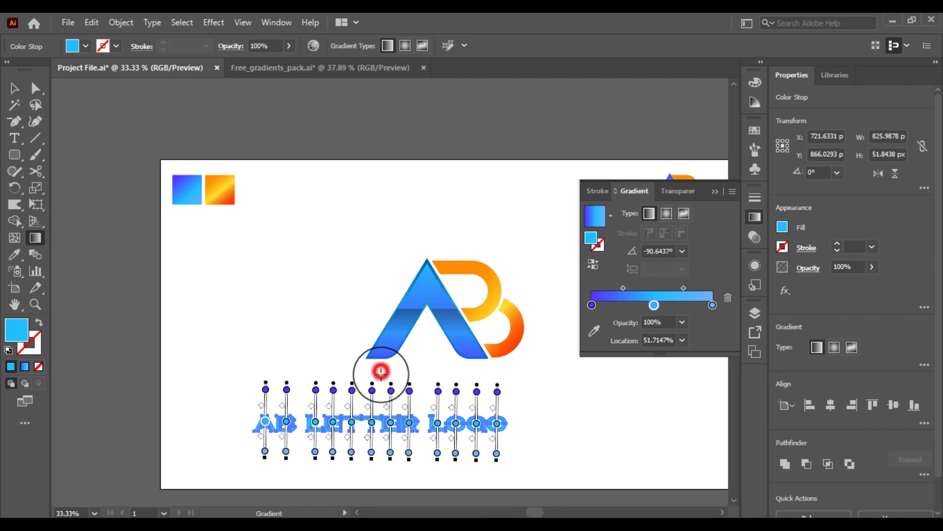
{"action": "mouse_move", "coordinate": [381, 372]}
{"action": "left_mouse_down"}
{"action": "mouse_move", "coordinate": [373, 442]}
{"action": "mouse_move", "coordinate": [375, 396]}
{"action": "left_mouse_up"}
{"action": "left_click", "coordinate": [15, 88]}
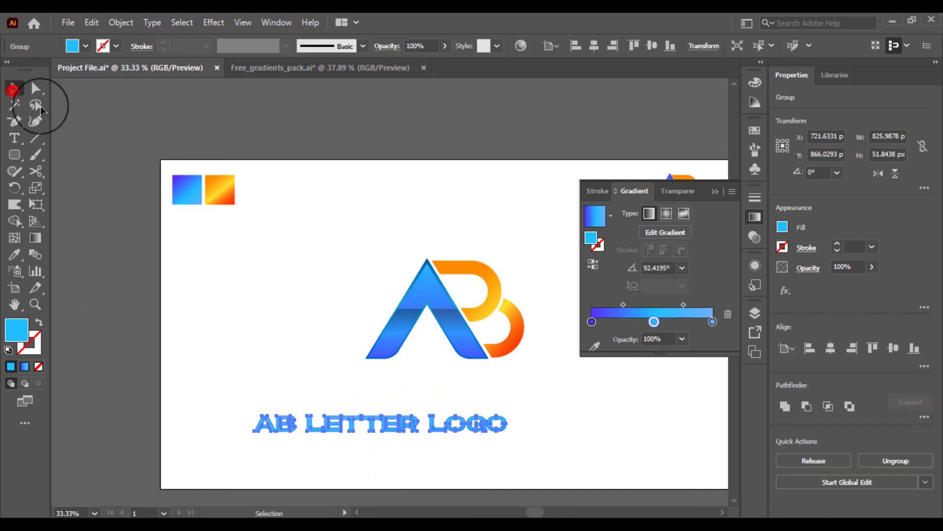
{"action": "left_click", "coordinate": [326, 329]}
Step: Redraw the caption's blue gradient vertically from below the letters to above them at about 89°, and deselect
{"action": "key", "text": "ctrl+equal"}
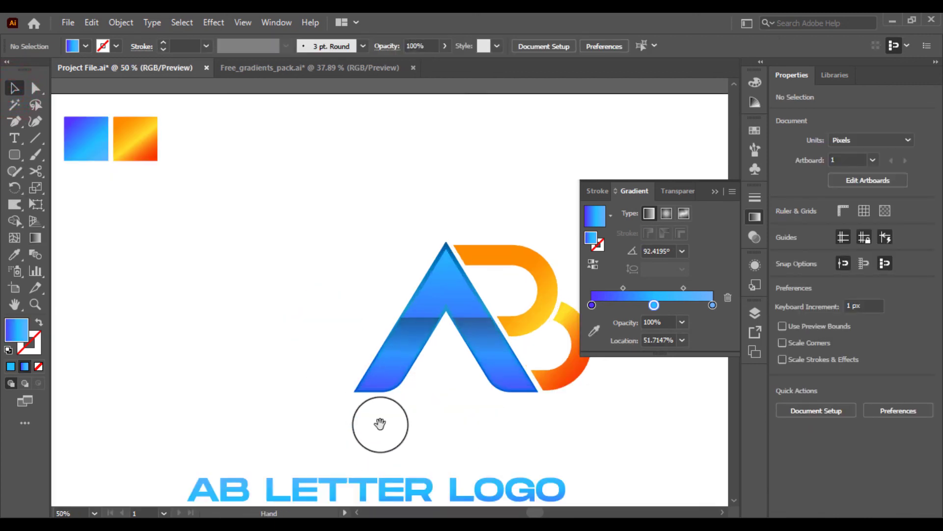
{"action": "left_click_drag", "start_coordinate": [380, 424], "coordinate": [405, 329]}
{"action": "left_click", "coordinate": [35, 238]}
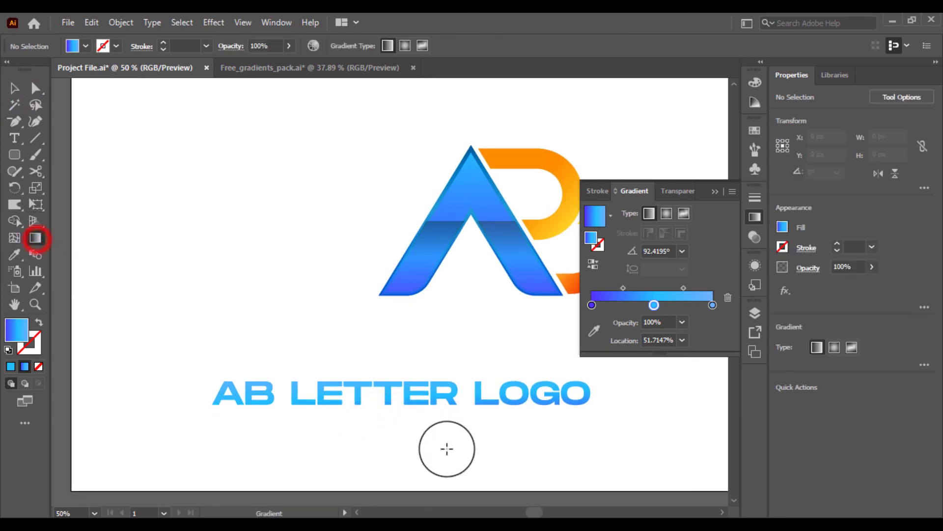
{"action": "left_click", "coordinate": [15, 88]}
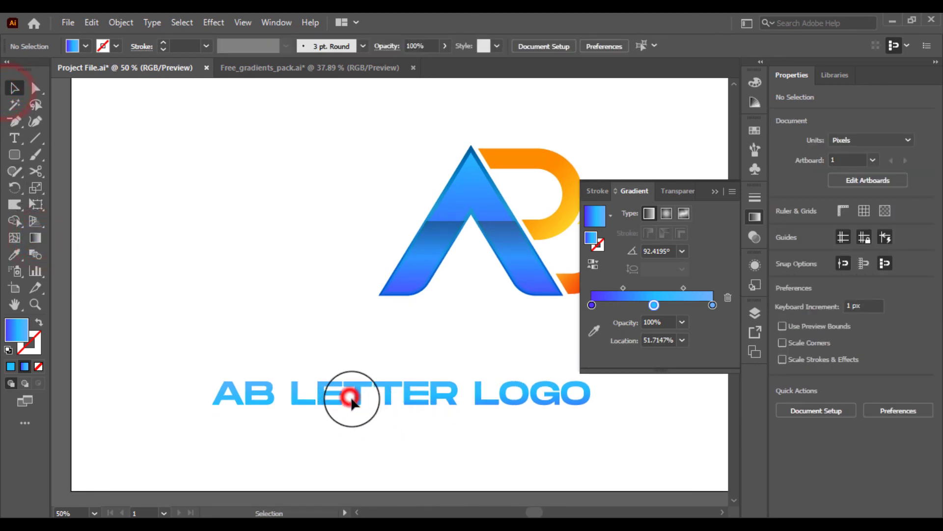
{"action": "left_click", "coordinate": [330, 394]}
{"action": "left_click", "coordinate": [35, 238]}
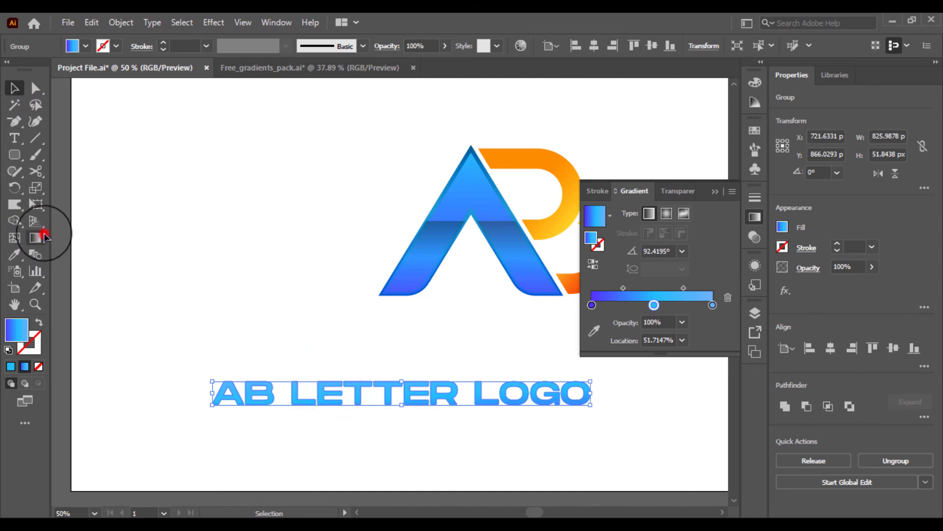
{"action": "mouse_move", "coordinate": [404, 431]}
{"action": "left_mouse_down"}
{"action": "mouse_move", "coordinate": [402, 343]}
{"action": "mouse_move", "coordinate": [403, 352]}
{"action": "left_mouse_up"}
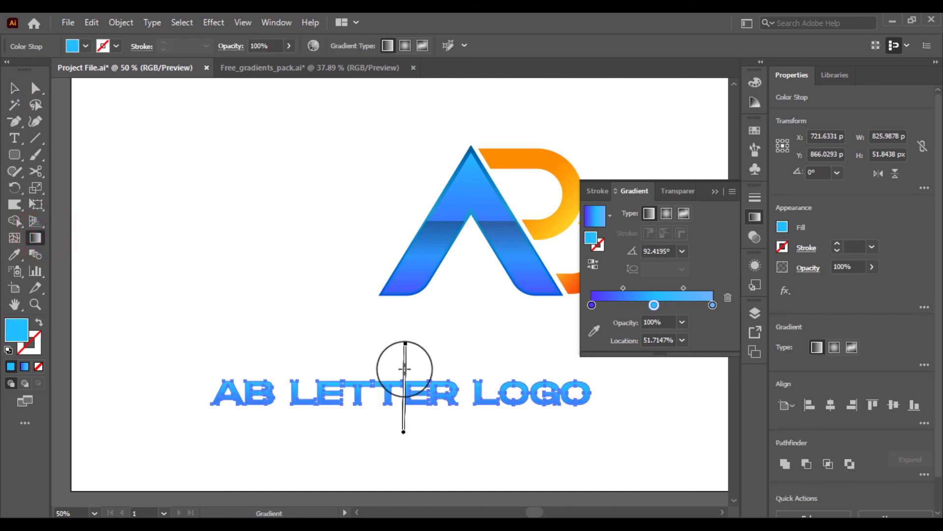
{"action": "left_click", "coordinate": [14, 87]}
{"action": "left_click", "coordinate": [293, 245]}
Step: Centre the caption horizontally on the artboard and move it up close beneath the AB logo
{"action": "left_click_drag", "start_coordinate": [338, 358], "coordinate": [376, 393]}
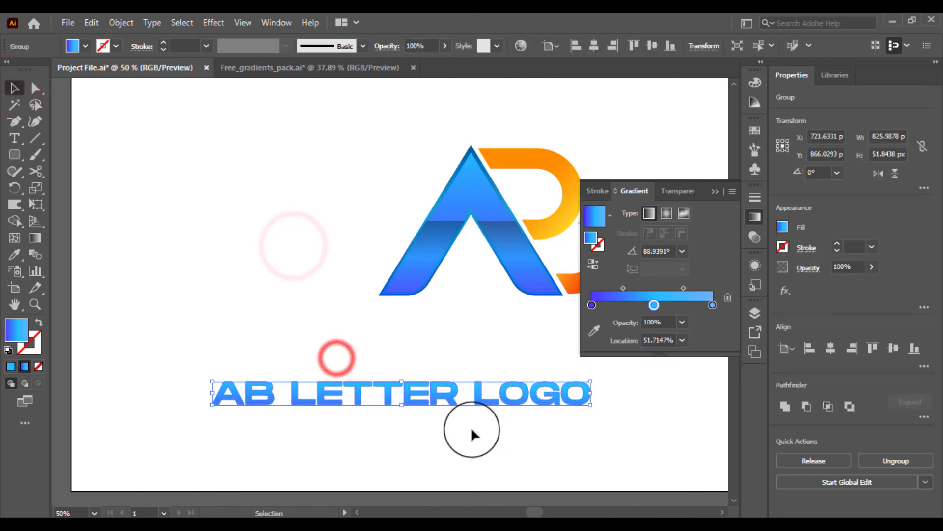
{"action": "left_click", "coordinate": [594, 47]}
{"action": "left_click", "coordinate": [422, 343]}
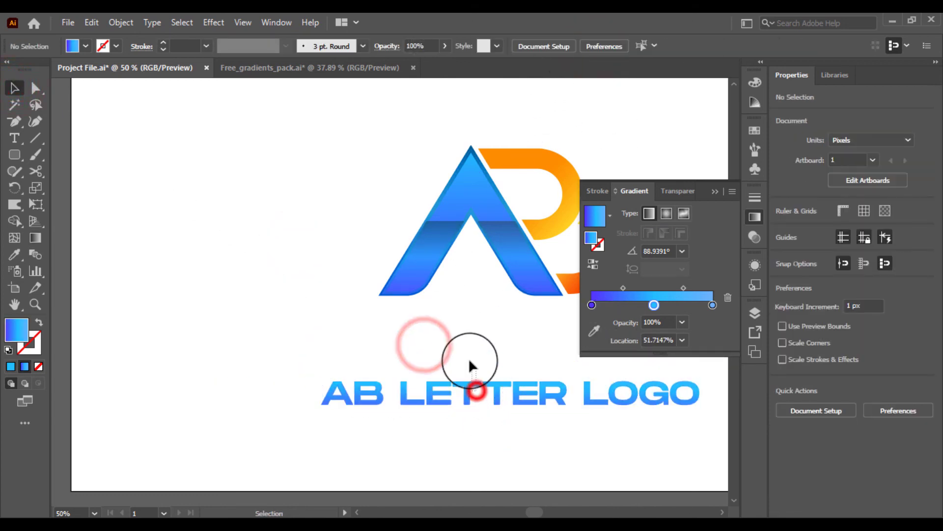
{"action": "left_click_drag", "start_coordinate": [477, 392], "coordinate": [484, 339]}
Step: Enlarge the caption proportionally about its centre to about 1146 by 72 px and deselect it
{"action": "left_click_drag", "start_coordinate": [520, 221], "coordinate": [309, 285]}
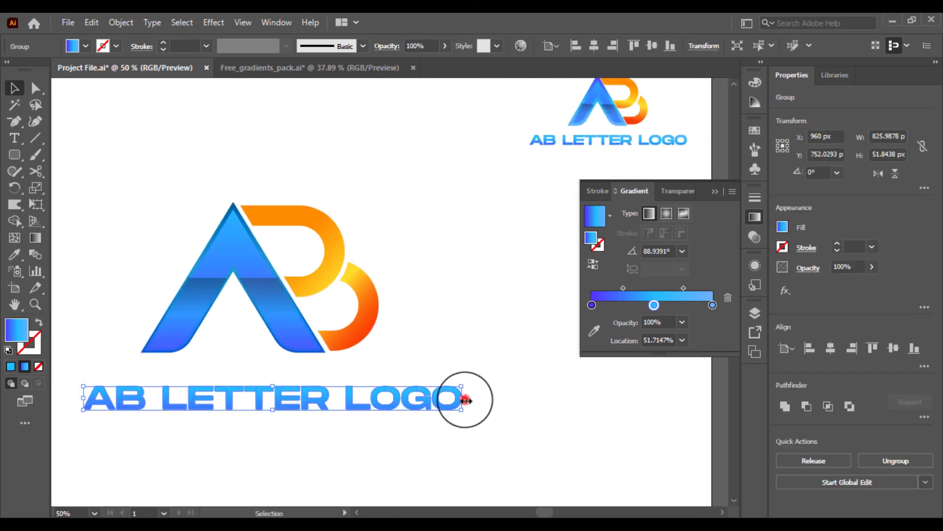
{"action": "left_click_drag", "start_coordinate": [466, 400], "coordinate": [536, 400]}
{"action": "left_click", "coordinate": [458, 439]}
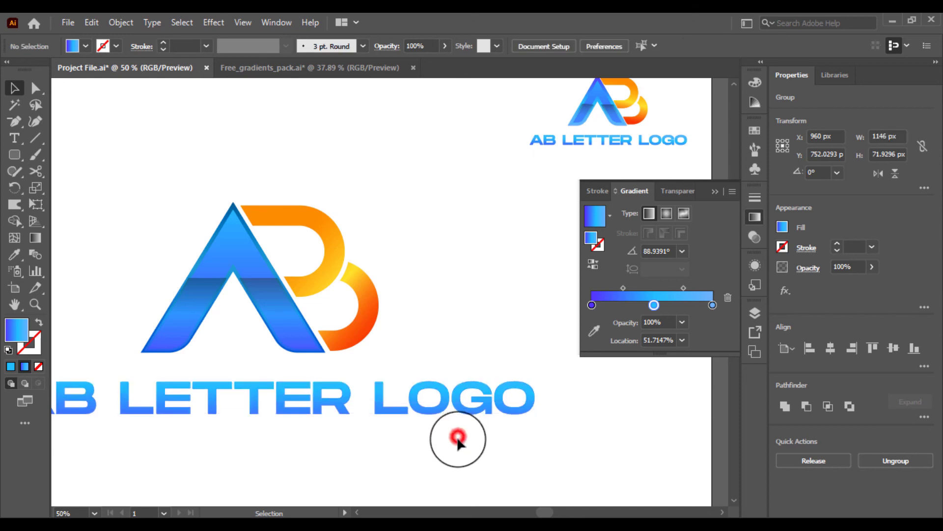
Step: Select the AB logo together with its caption and align them on a common horizontal centre
{"action": "left_click_drag", "start_coordinate": [458, 438], "coordinate": [257, 285]}
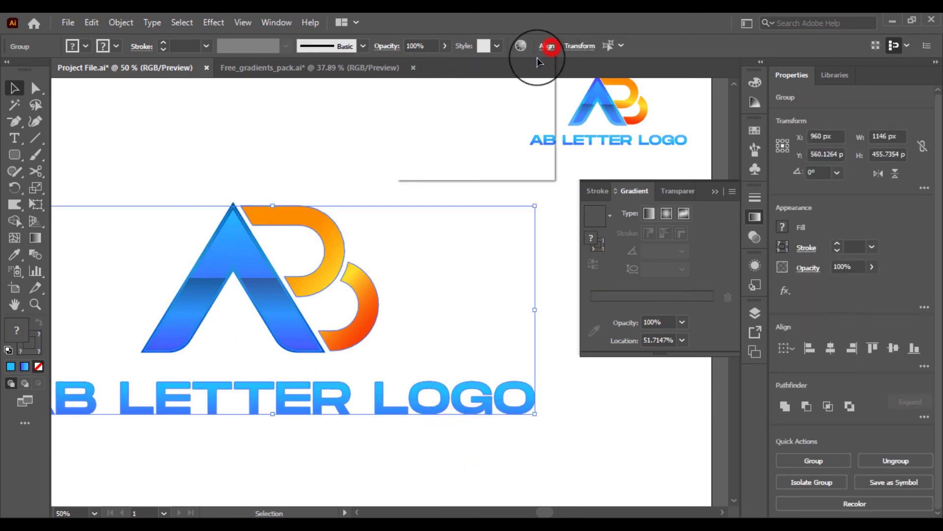
{"action": "left_click", "coordinate": [547, 47]}
{"action": "left_click", "coordinate": [436, 86]}
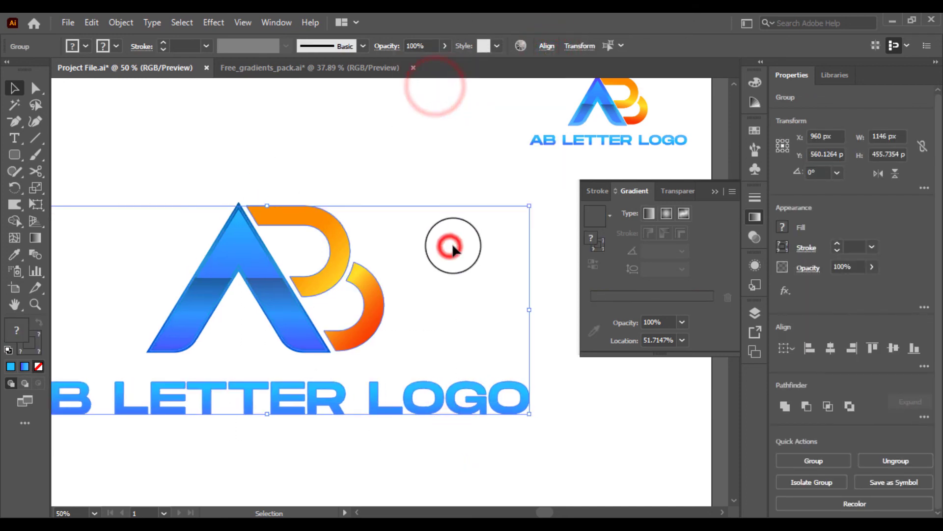
{"action": "key", "text": "ctrl+minus"}
Step: Group the AB logo with its caption, scale the group down to about 1001 by 398 px and deselect it
{"action": "right_click", "coordinate": [417, 242]}
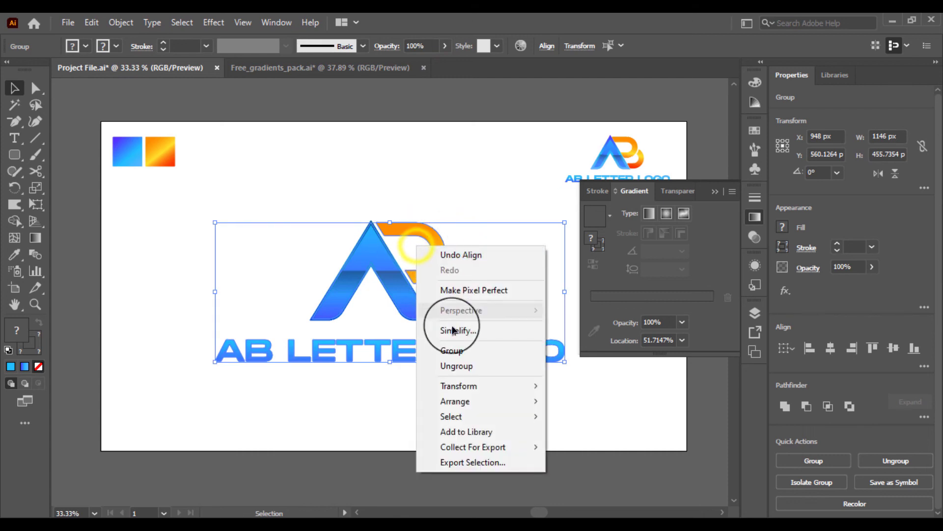
{"action": "left_click", "coordinate": [456, 345]}
{"action": "left_click_drag", "start_coordinate": [564, 222], "coordinate": [544, 227]}
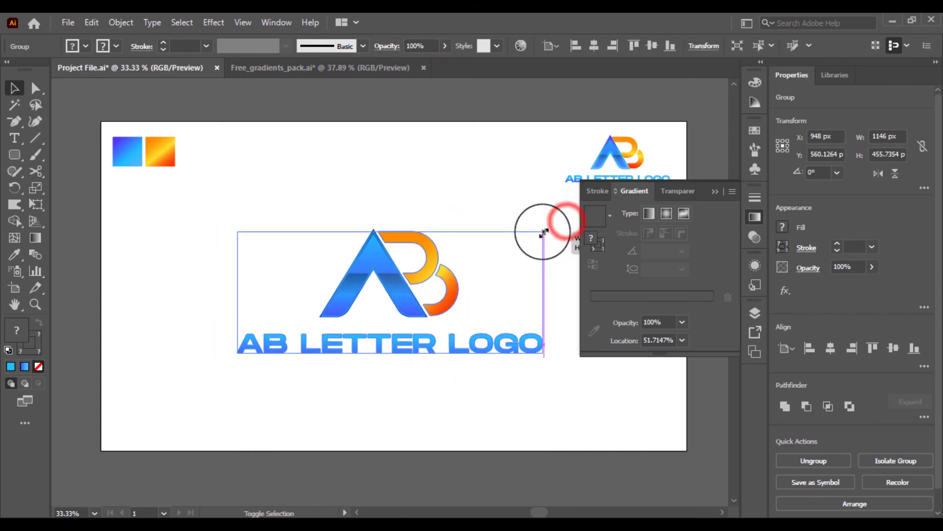
{"action": "left_click", "coordinate": [477, 206]}
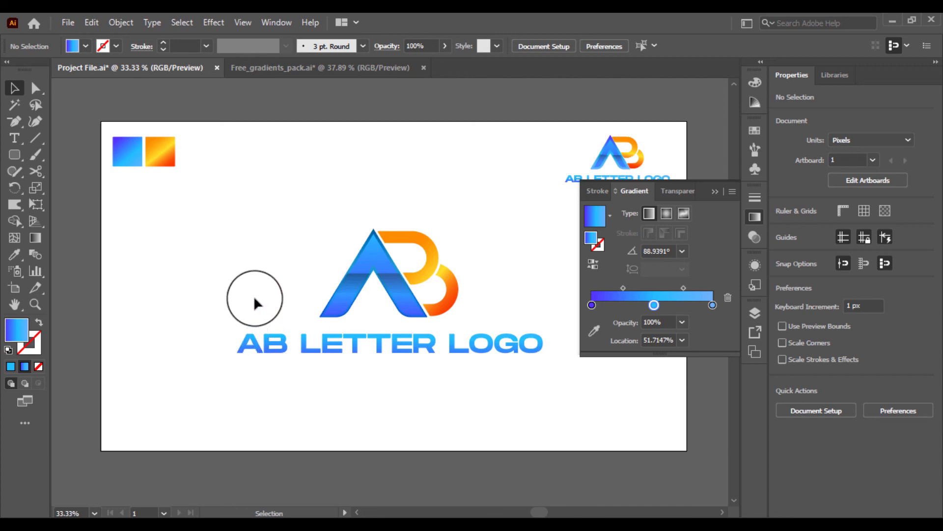
Step: Select the grouped AB logo with its caption and copy it
{"action": "left_click_drag", "start_coordinate": [276, 264], "coordinate": [396, 358]}
{"action": "left_click", "coordinate": [447, 411]}
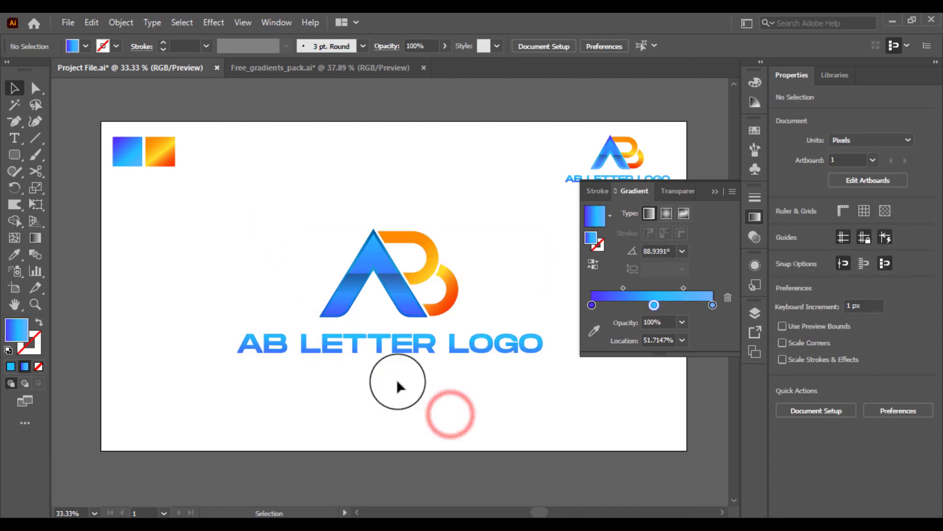
{"action": "left_click_drag", "start_coordinate": [274, 267], "coordinate": [366, 327]}
{"action": "left_click", "coordinate": [88, 22]}
{"action": "left_click", "coordinate": [106, 85]}
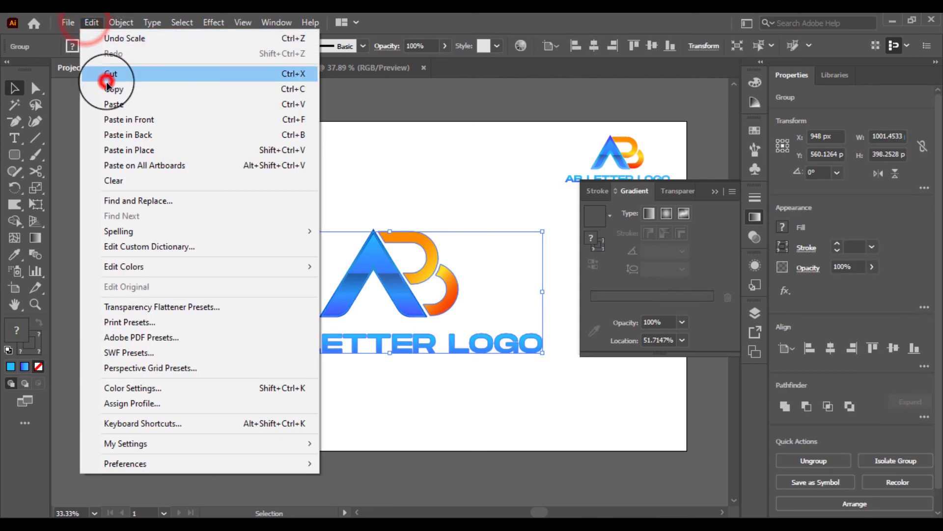
Step: Switch to the 3D glass window logo mockup in Photoshop and open the Your Logo12 smart object's contents
{"action": "left_click", "coordinate": [118, 523]}
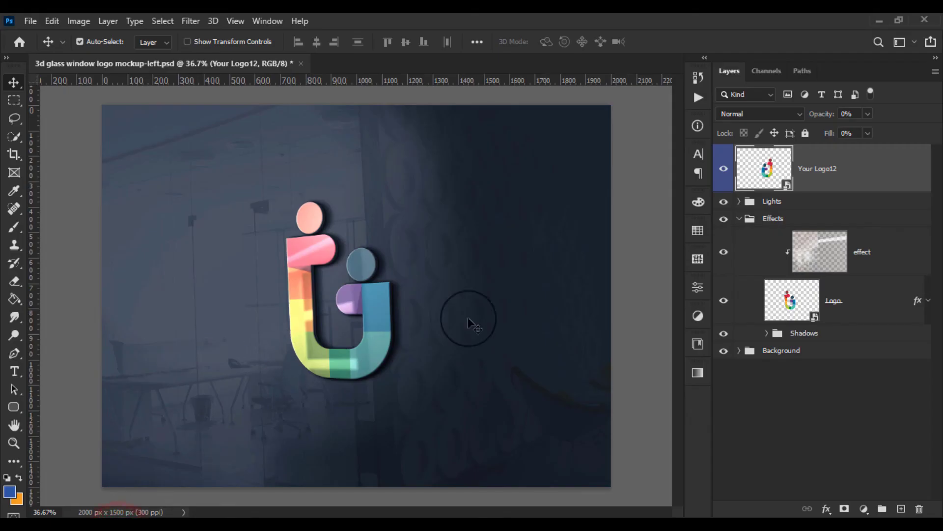
{"action": "double_click", "coordinate": [762, 175]}
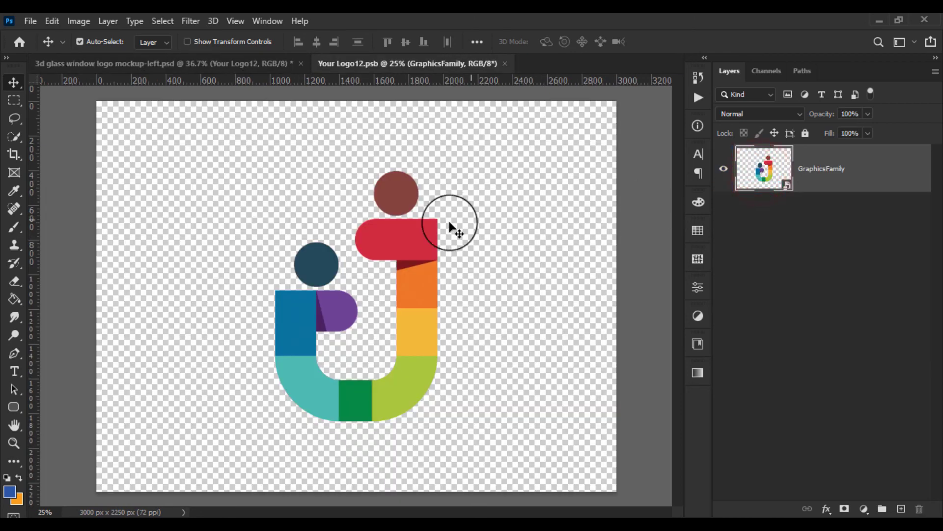
Step: Paste the copied AB logo as pixels, enlarge it about its centre to about 285% and commit the placement
{"action": "left_click", "coordinate": [53, 21]}
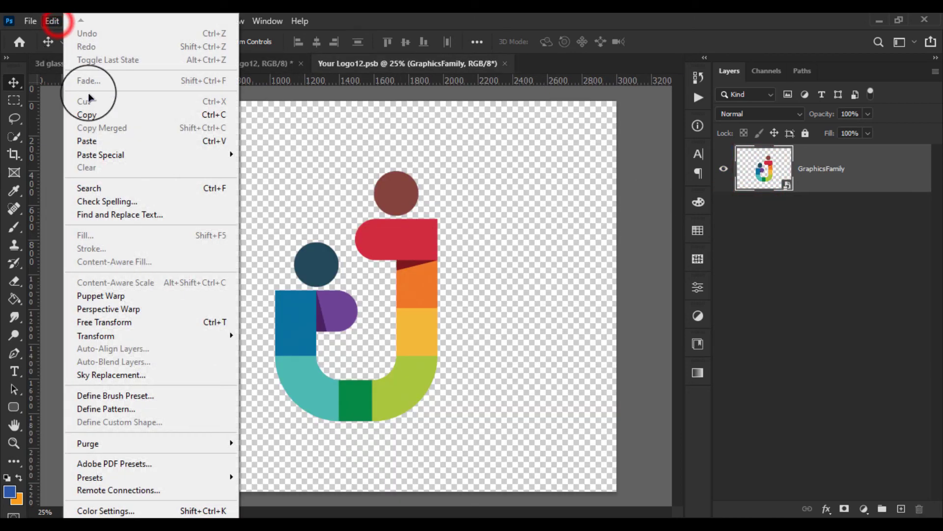
{"action": "left_click", "coordinate": [92, 139]}
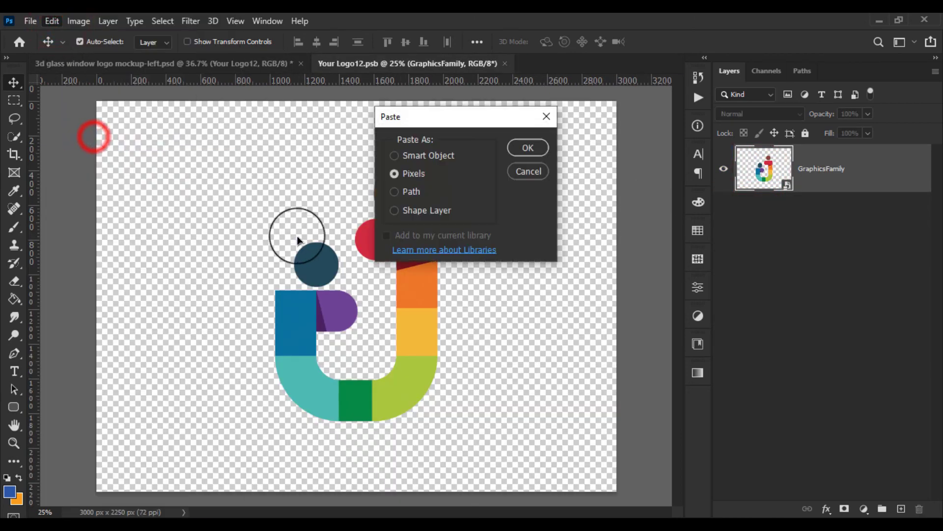
{"action": "left_click", "coordinate": [513, 148]}
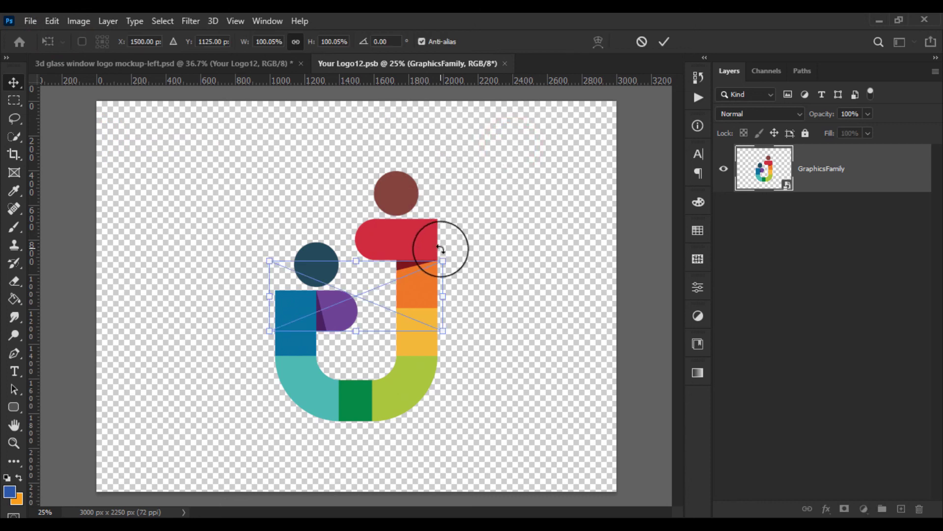
{"action": "left_click_drag", "start_coordinate": [442, 262], "coordinate": [595, 175]}
{"action": "key", "text": "Return"}
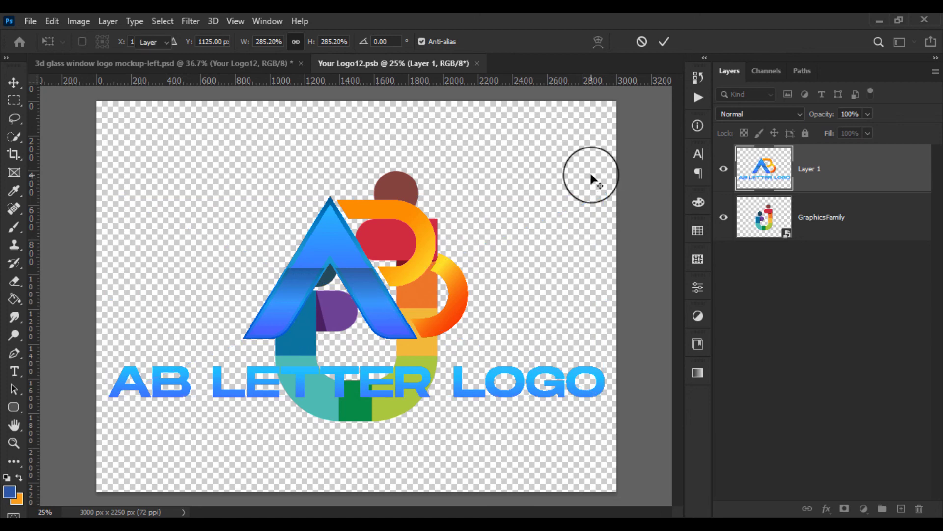
Step: Flip the pasted AB logo layer horizontally with Free Transform and commit the change
{"action": "right_click", "coordinate": [418, 265]}
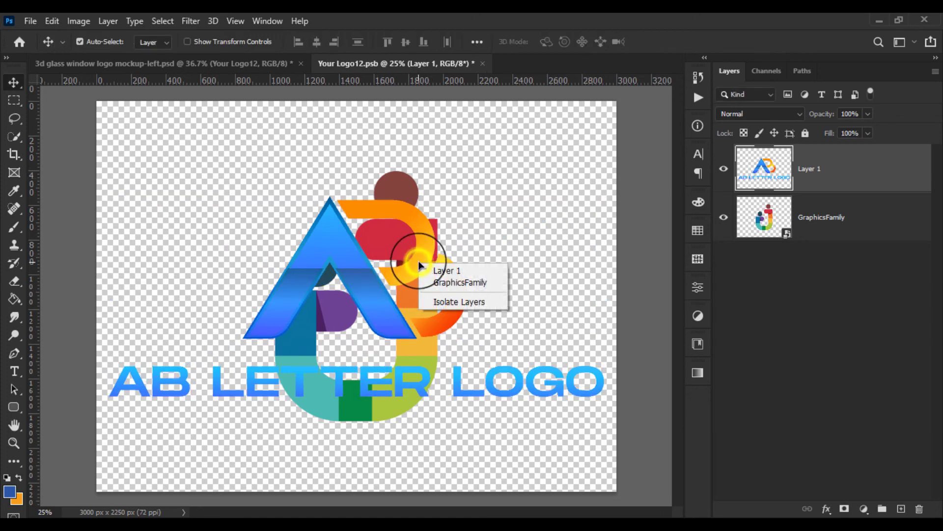
{"action": "left_click", "coordinate": [420, 240]}
{"action": "key", "text": "ctrl+t"}
{"action": "right_click", "coordinate": [420, 240]}
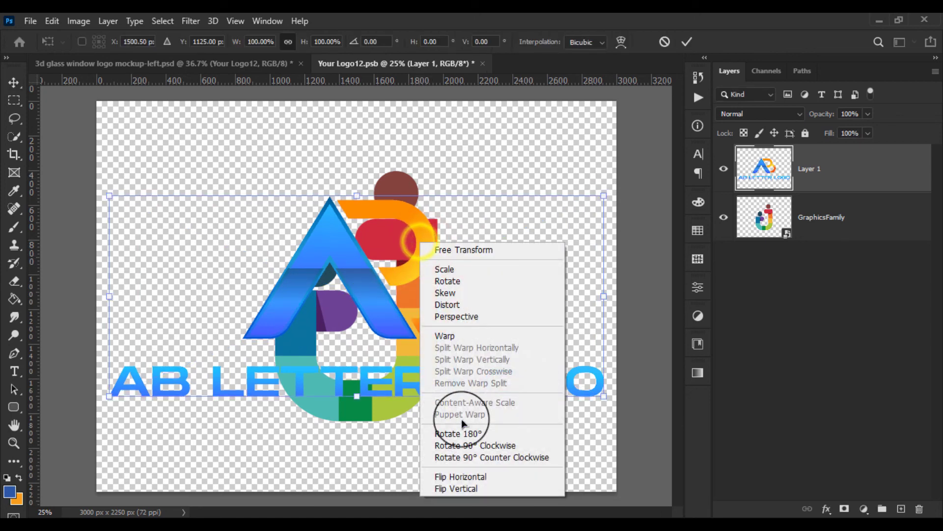
{"action": "left_click", "coordinate": [472, 476]}
{"action": "key", "text": "Return"}
Step: Delete the GraphicsFamily placeholder layer, save the smart object and return to the 3D glass window mockup to view the updated logo
{"action": "left_click", "coordinate": [830, 212]}
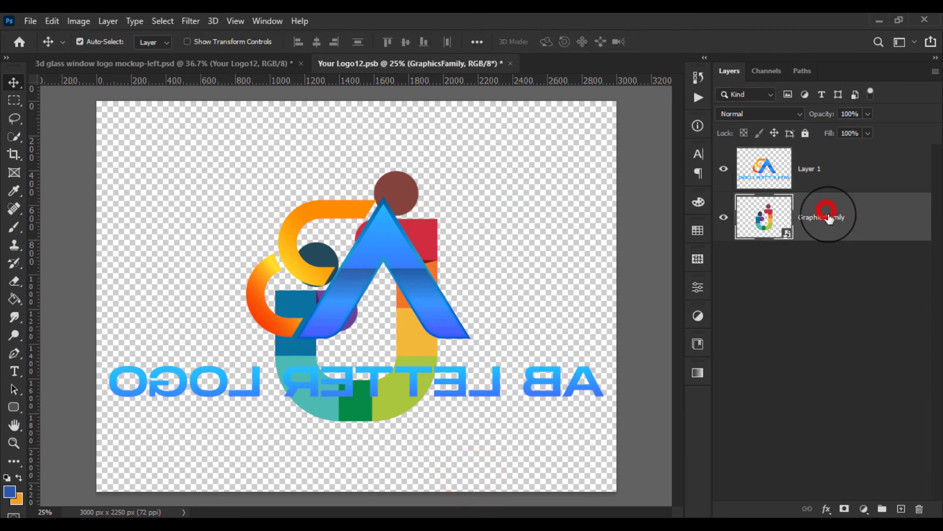
{"action": "key", "text": "Delete"}
{"action": "left_click", "coordinate": [51, 21]}
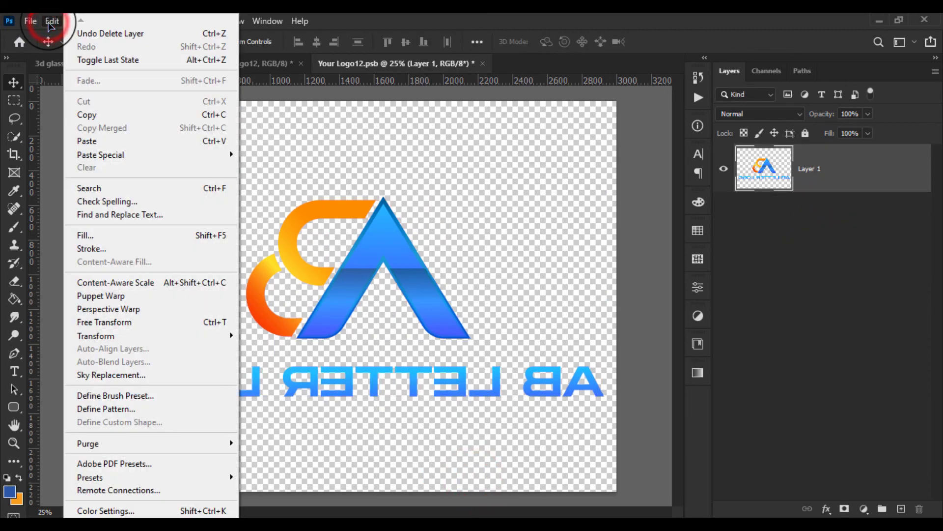
{"action": "mouse_move", "coordinate": [30, 20]}
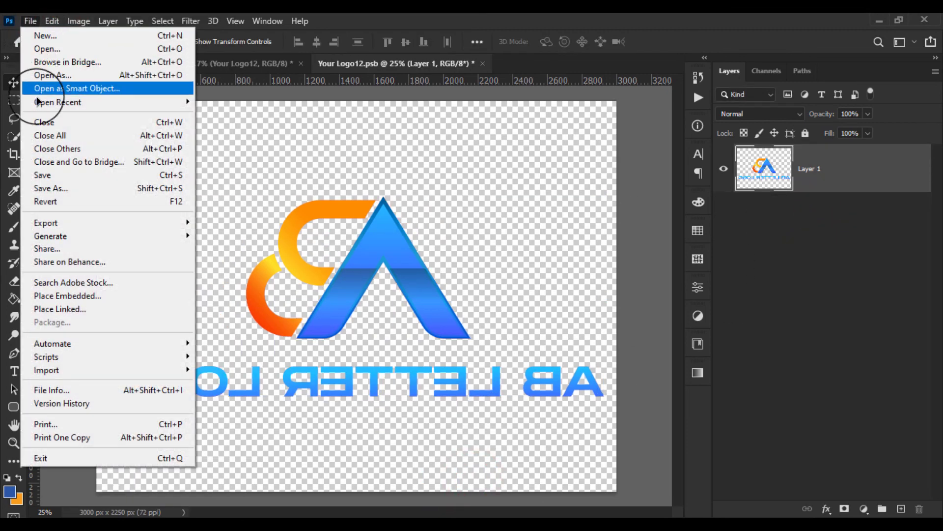
{"action": "left_click", "coordinate": [49, 175]}
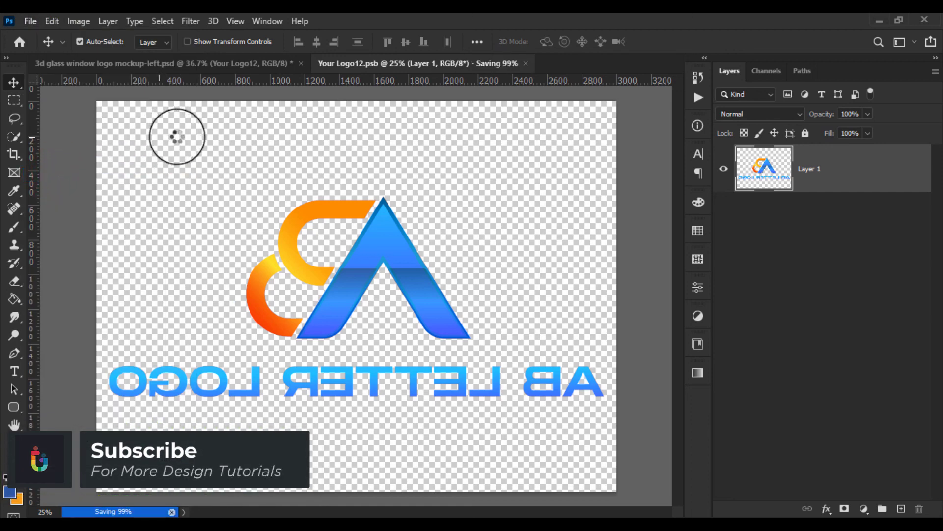
{"action": "left_click", "coordinate": [235, 65]}
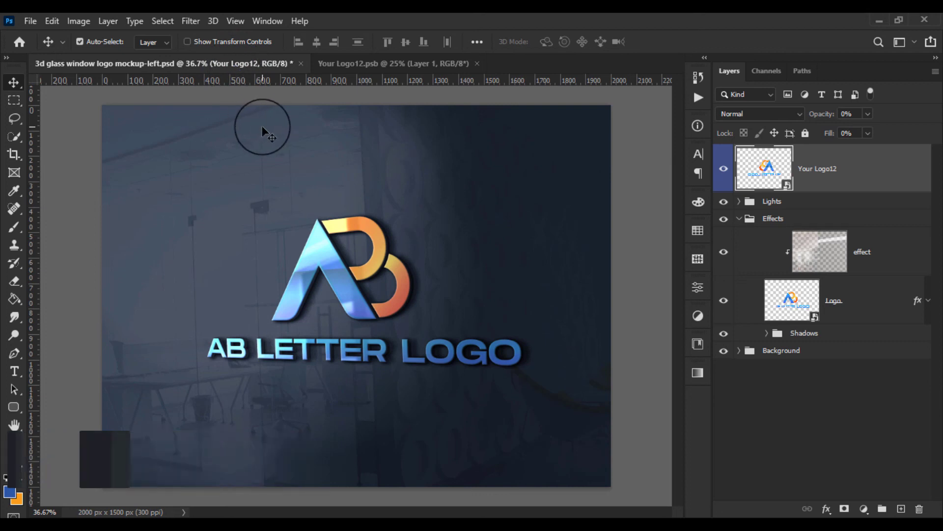
{"action": "scroll", "coordinate": [293, 202], "scroll_direction": "up", "scroll_amount": 1}
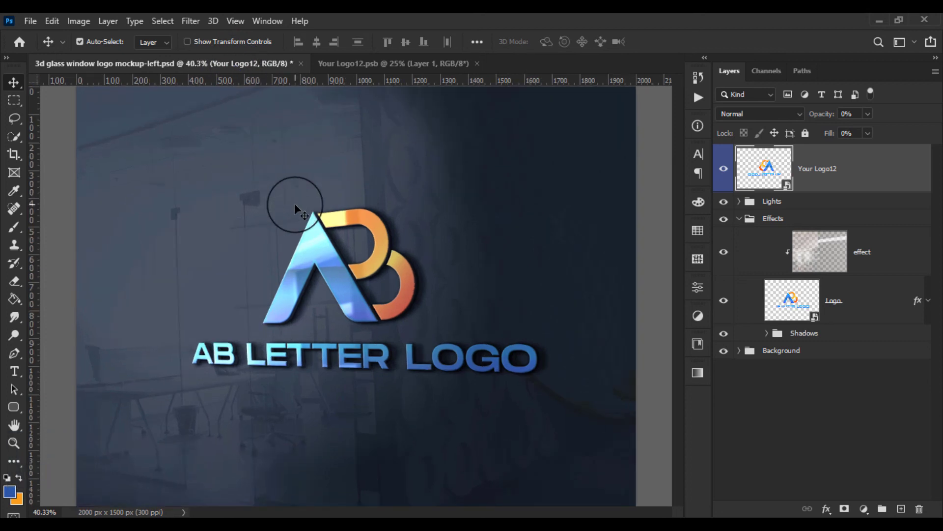
{"action": "scroll", "coordinate": [295, 205], "scroll_direction": "down", "scroll_amount": 1}
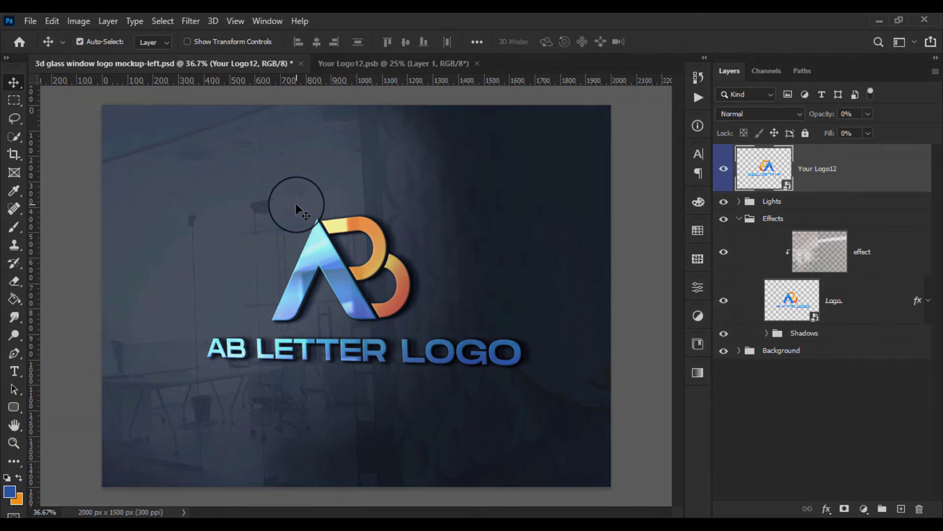